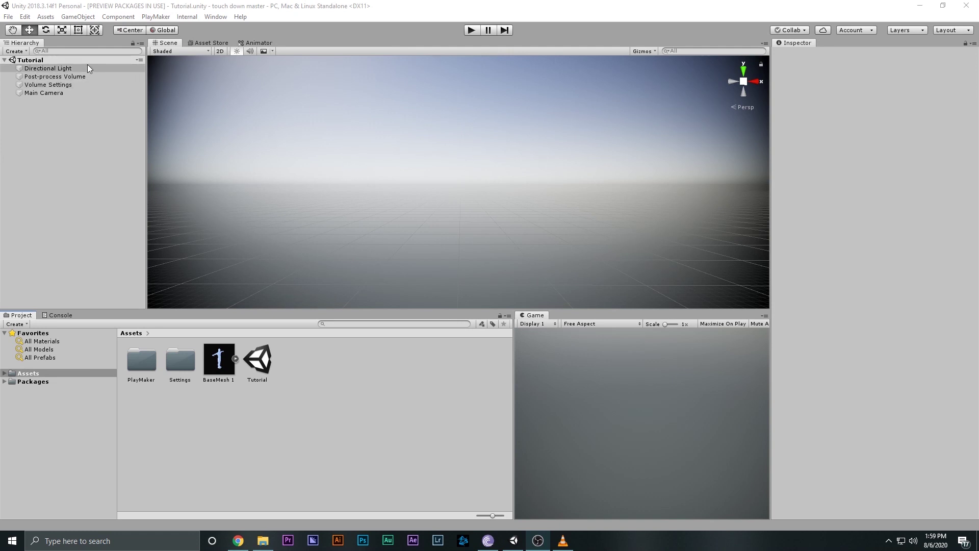
Step: Examine the Tutorial scene's existing objects: Directional Light, Post-process Volume, Volume Settings and Main Camera
left_click(47, 70)
left_click(45, 93, "shift")
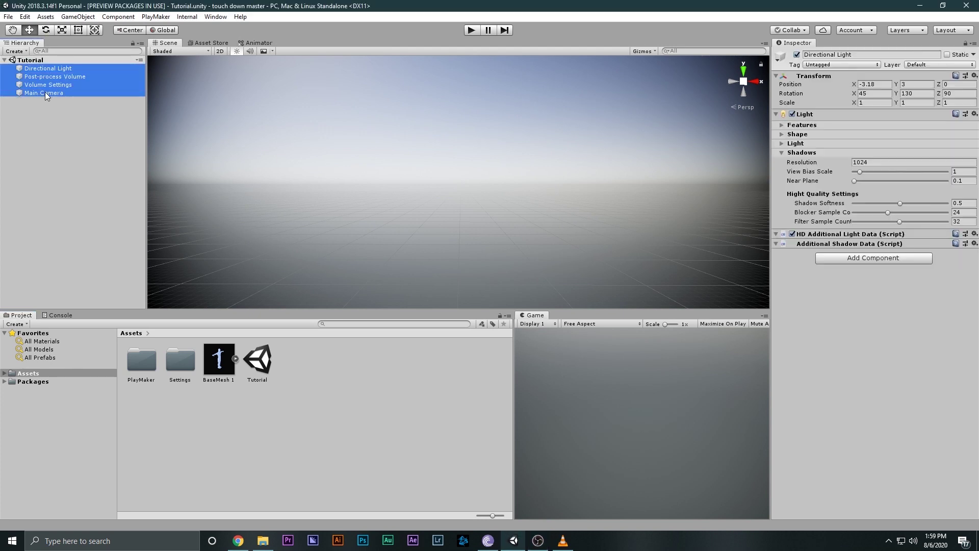
left_click(43, 105)
left_click(40, 94)
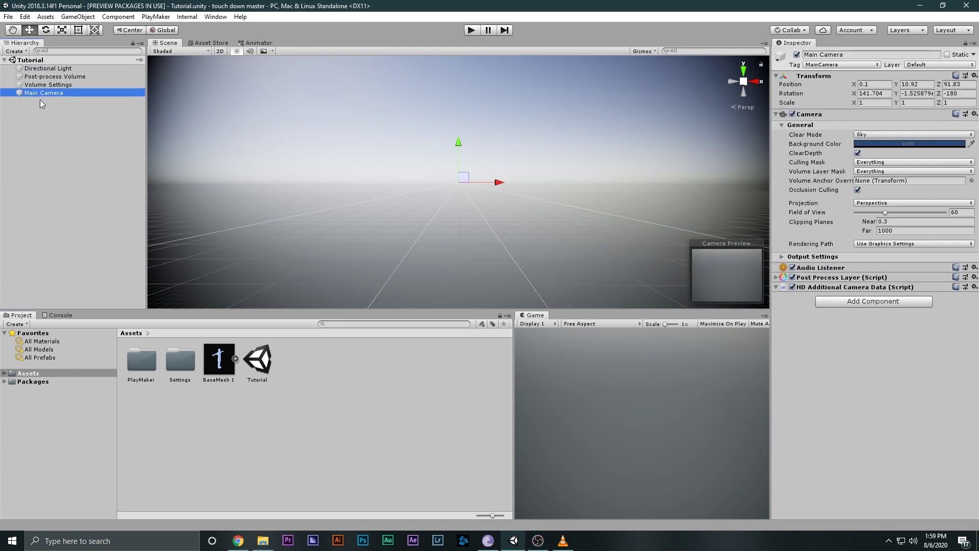
left_click(46, 68, "ctrl")
left_click(51, 77)
left_click(49, 85, "shift")
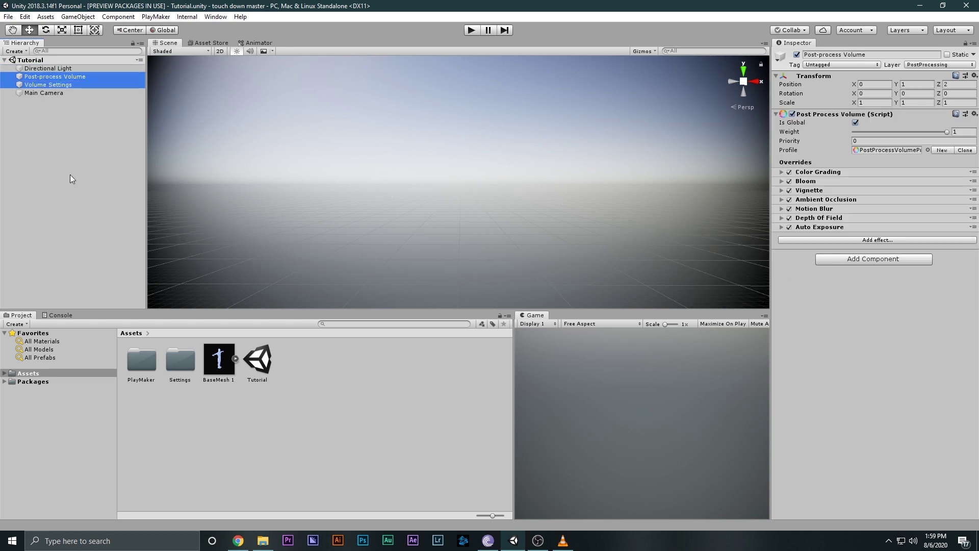
left_click(87, 206)
Step: Disable the Post-process Volume and Volume Settings objects together, and re-enable them to compare the scene's look
left_click(72, 76)
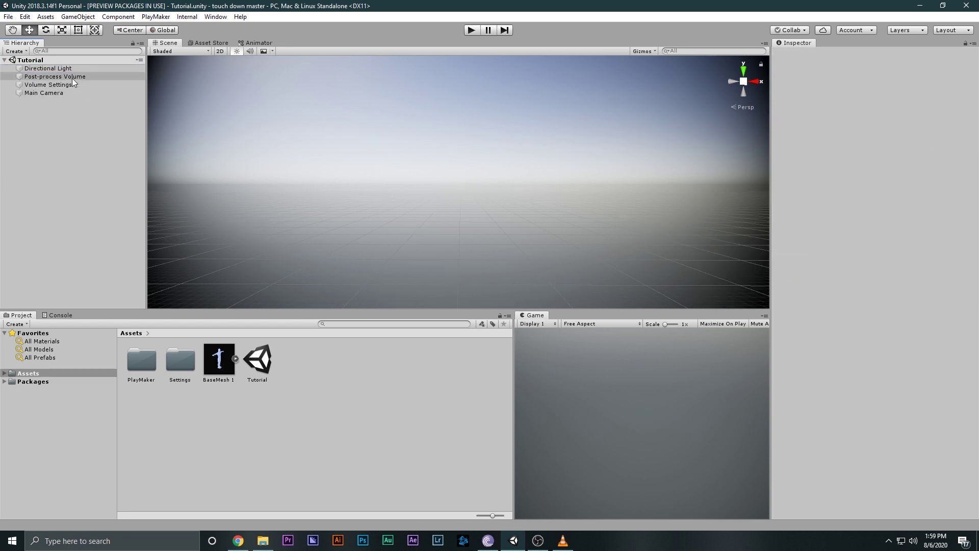
left_click(66, 85, "shift")
left_click(794, 55)
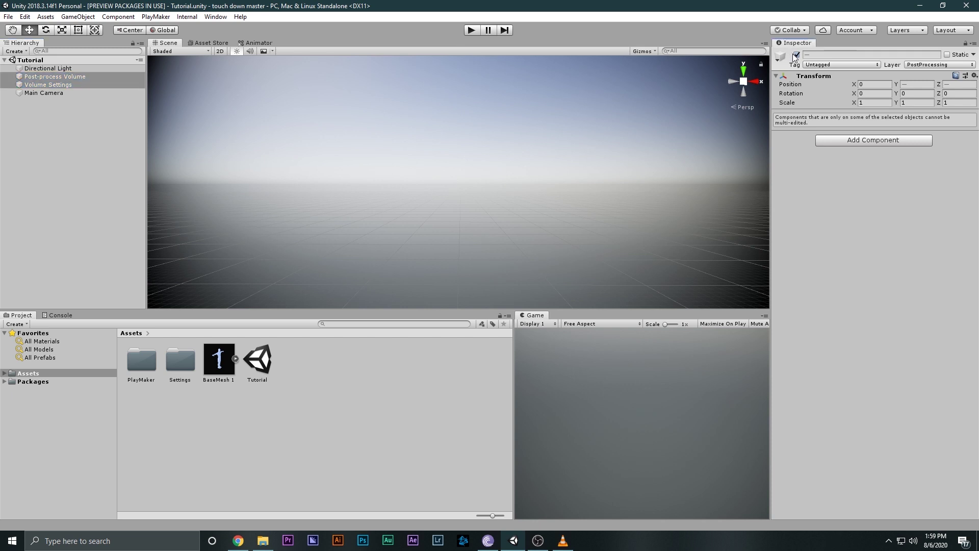
left_click(797, 54)
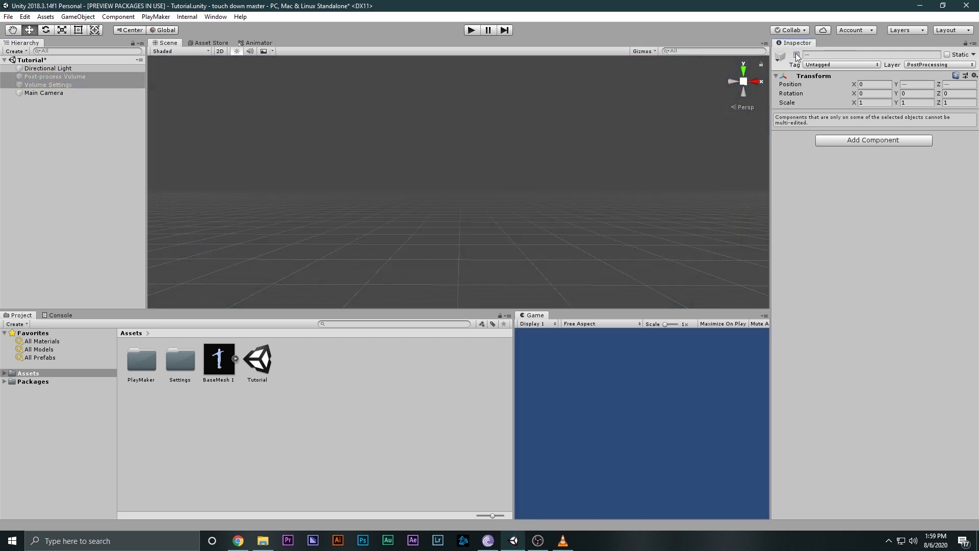
left_click(796, 55)
left_click(59, 179)
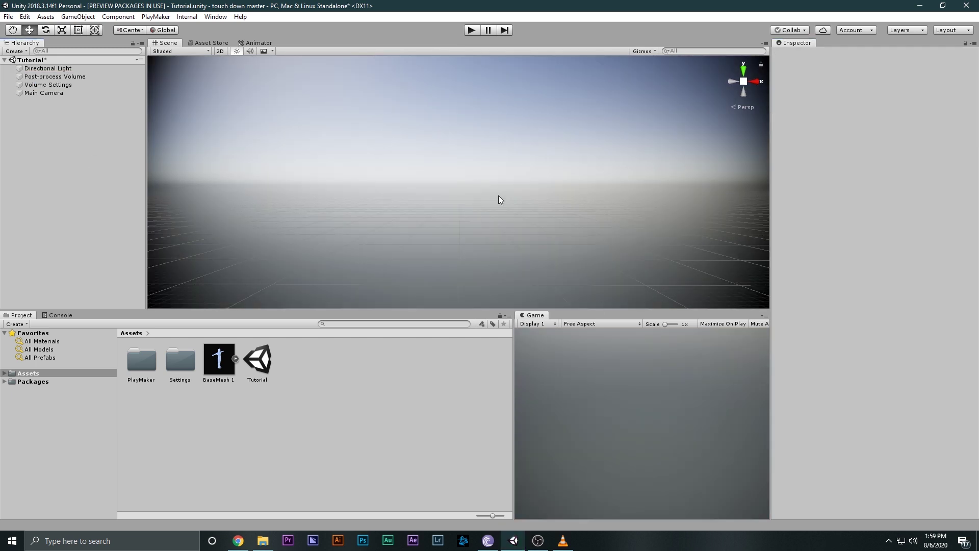
Step: Reset the Main Camera's Transform component
left_click(51, 93)
left_click(973, 75)
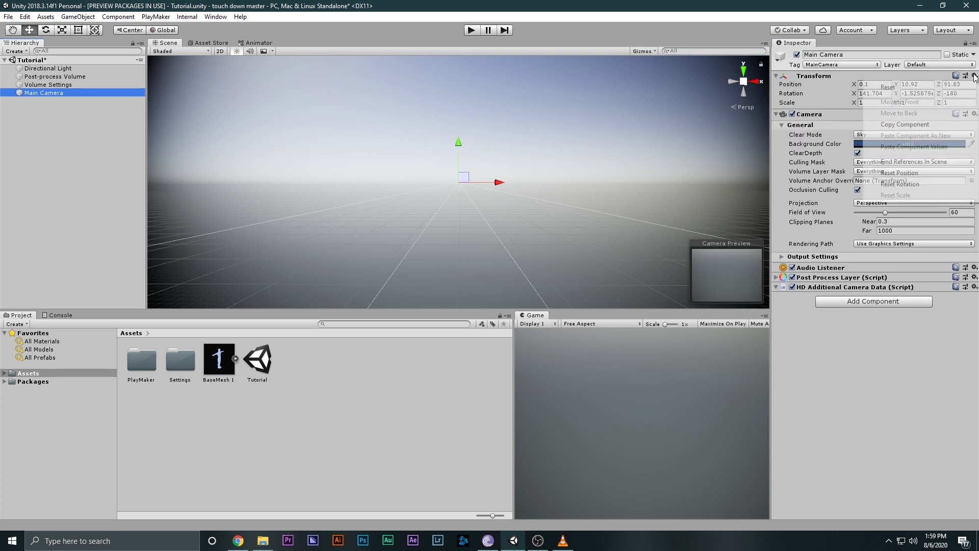
left_click(888, 88)
left_click(44, 154)
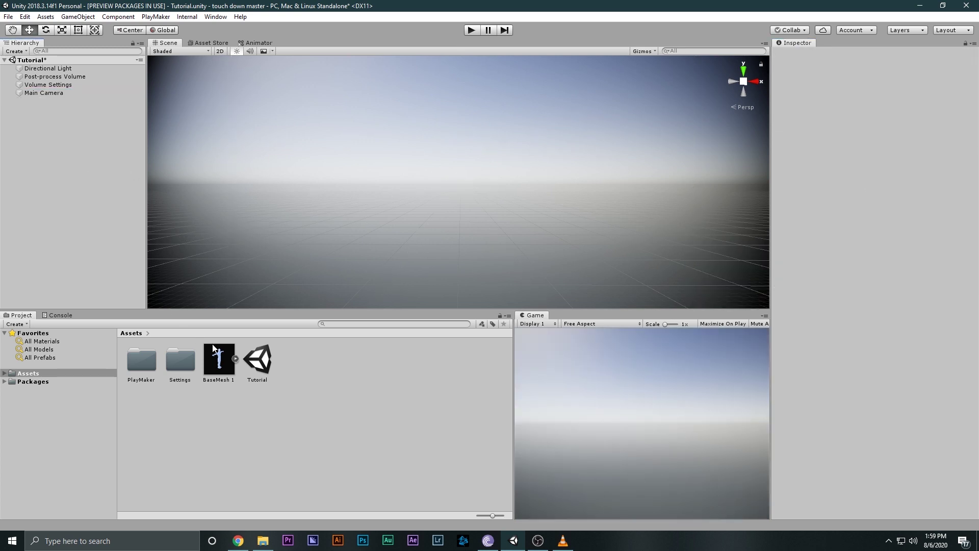
Step: Look over the project's PlayMaker folder and the contents of the Settings folder, returning to the Assets folder
left_click(148, 356)
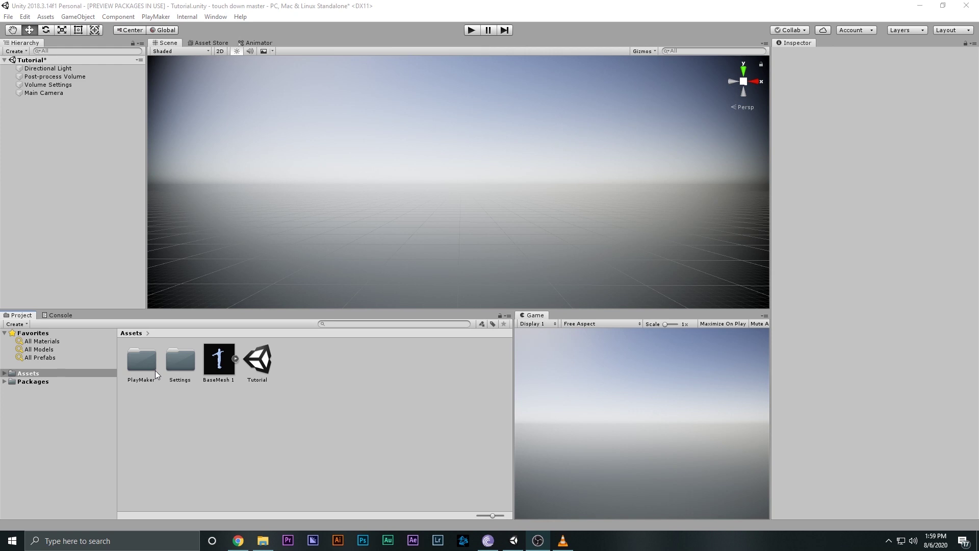
left_click(127, 363)
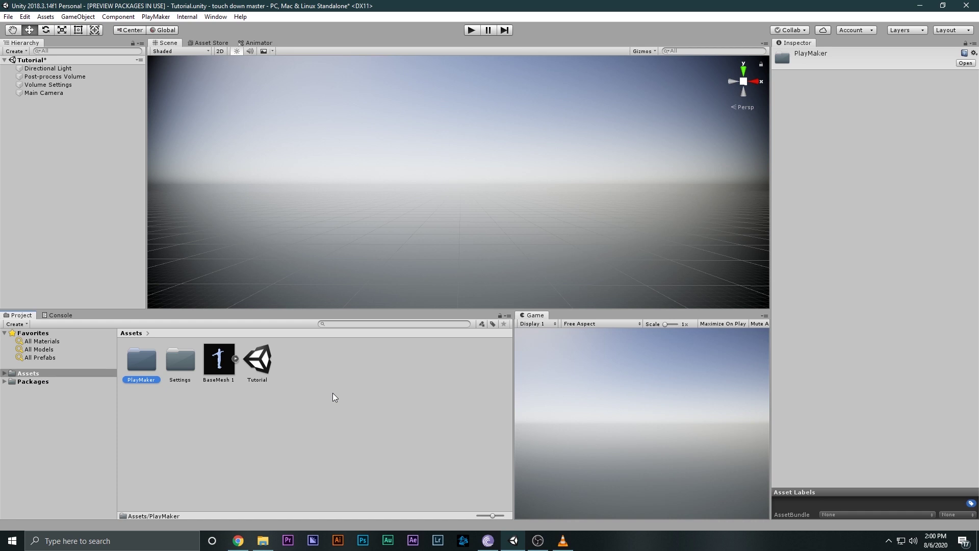
left_click(234, 400)
left_click(142, 368)
double_click(183, 364)
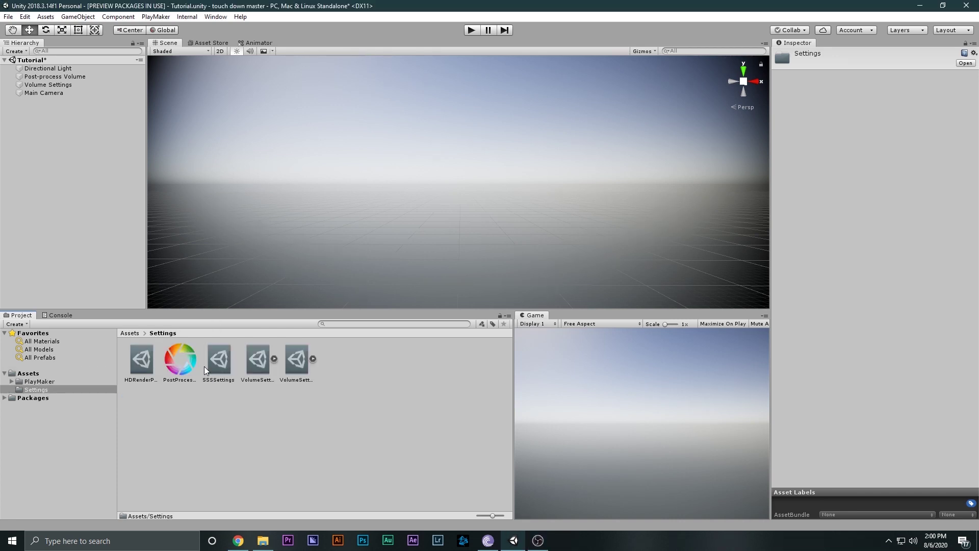
left_click(145, 364)
key("BackSpace")
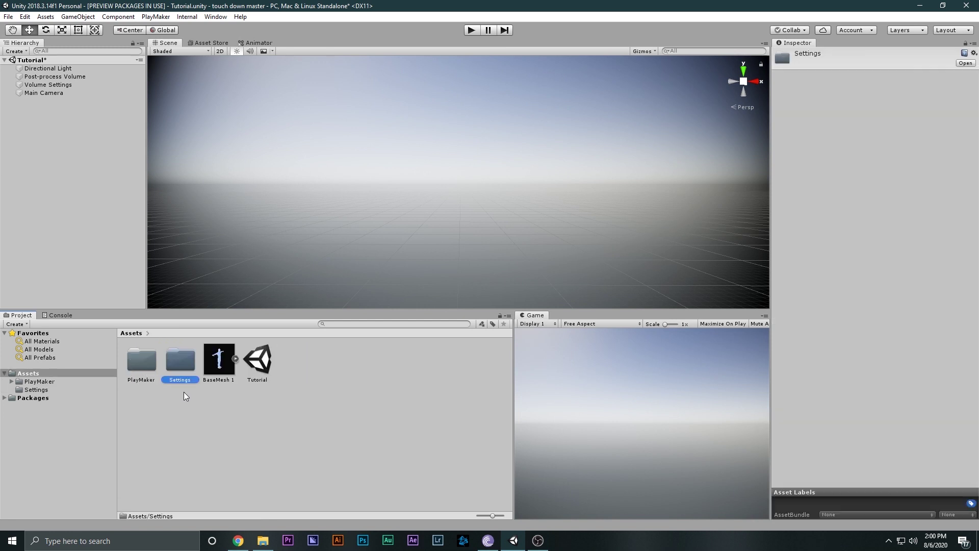
Step: Inspect the BaseMesh 1 model from the front in its preview and check the Tutorial scene asset
left_click(219, 361)
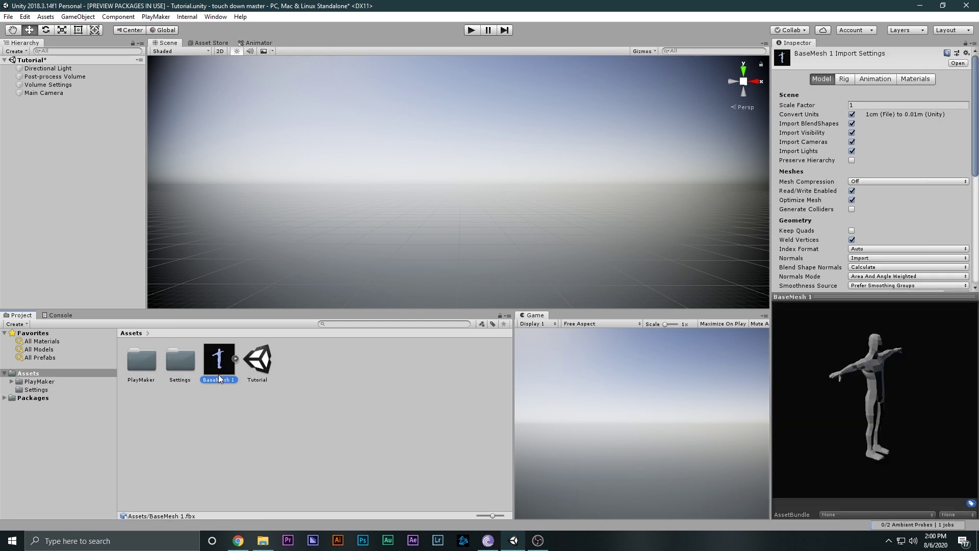
left_click_drag(926, 400, 886, 396)
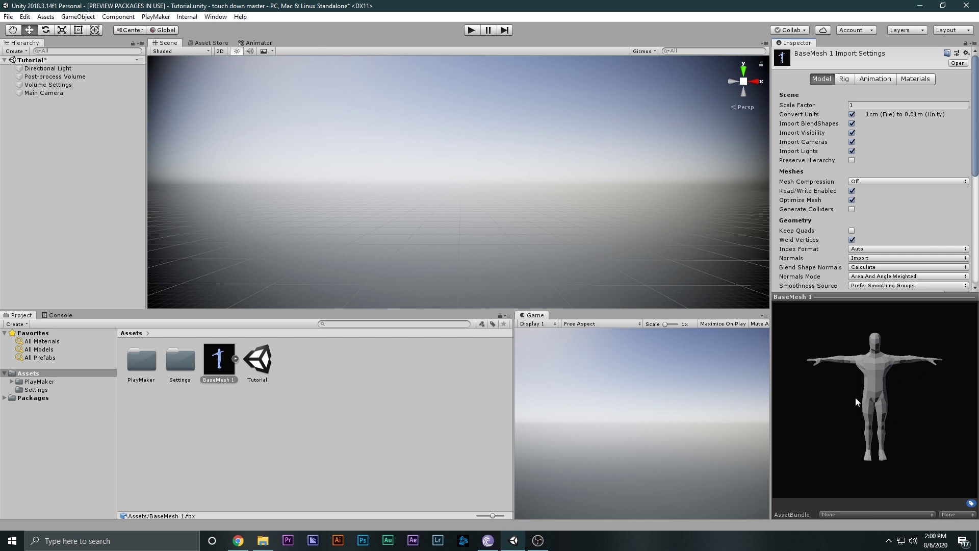
left_click(244, 363)
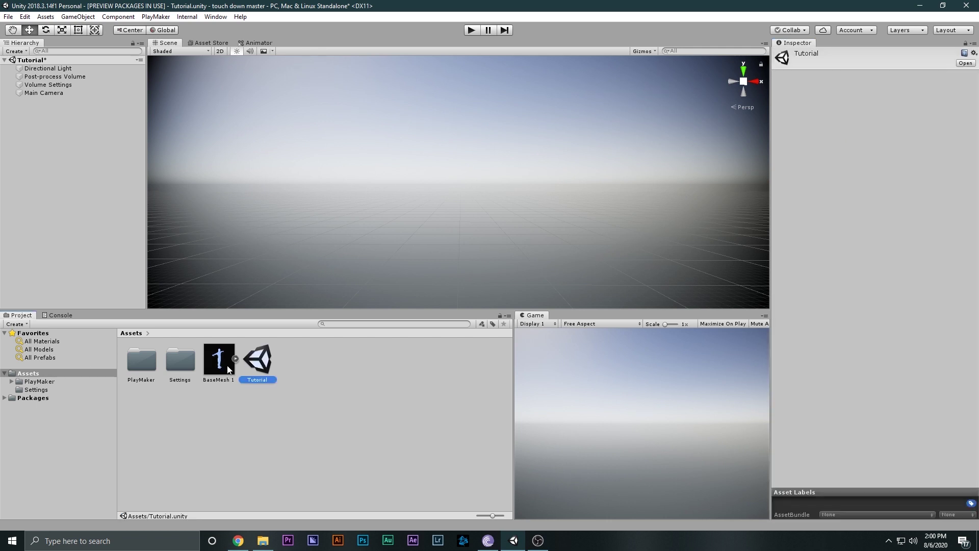
left_click(288, 380)
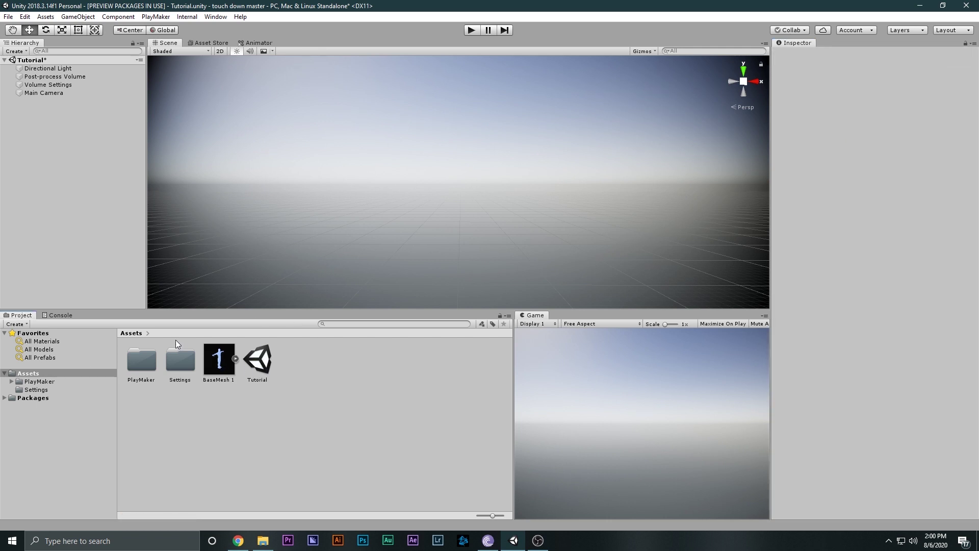
left_click(219, 364)
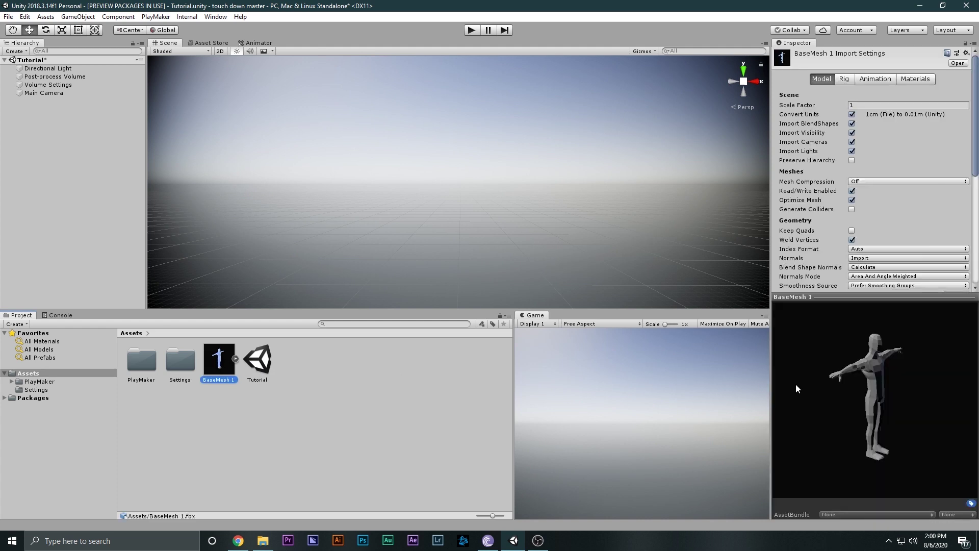
Step: Switch to Chrome and examine the Male Lowpoly Base Mesh model on its Sketchfab page
left_click(238, 542)
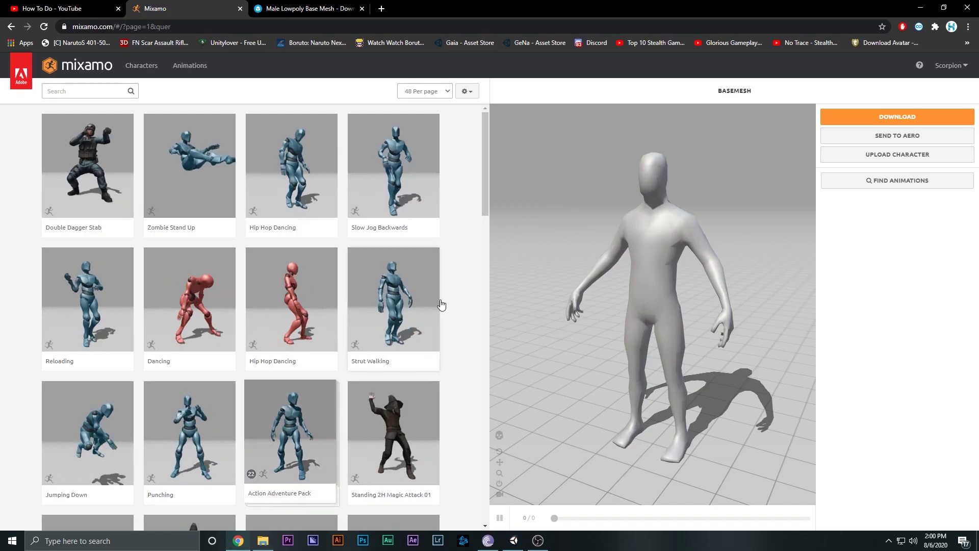
left_click(307, 8)
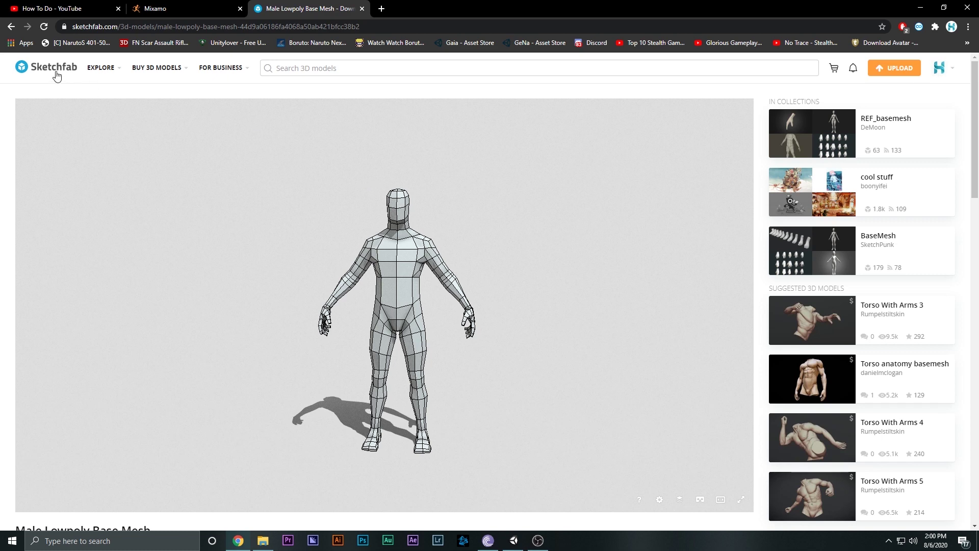
left_click(332, 68)
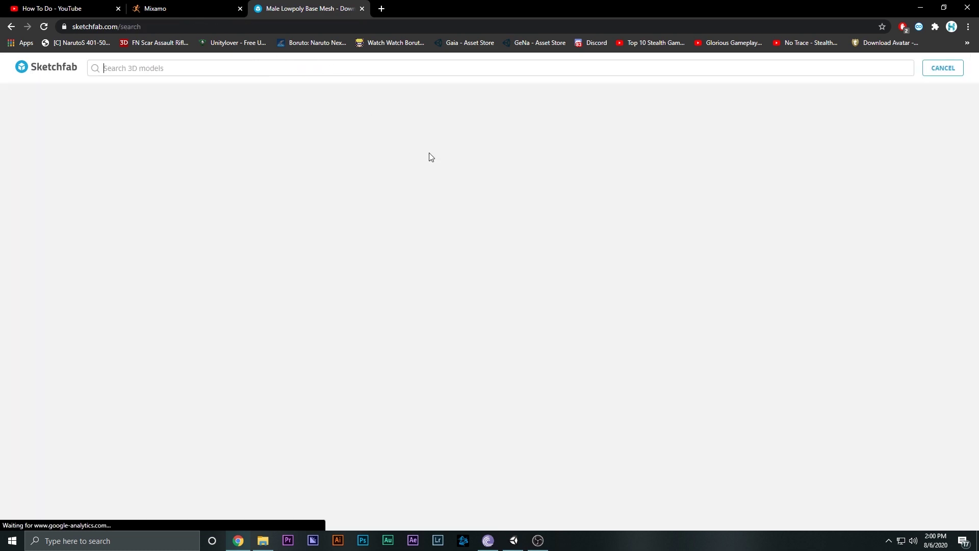
left_click(11, 27)
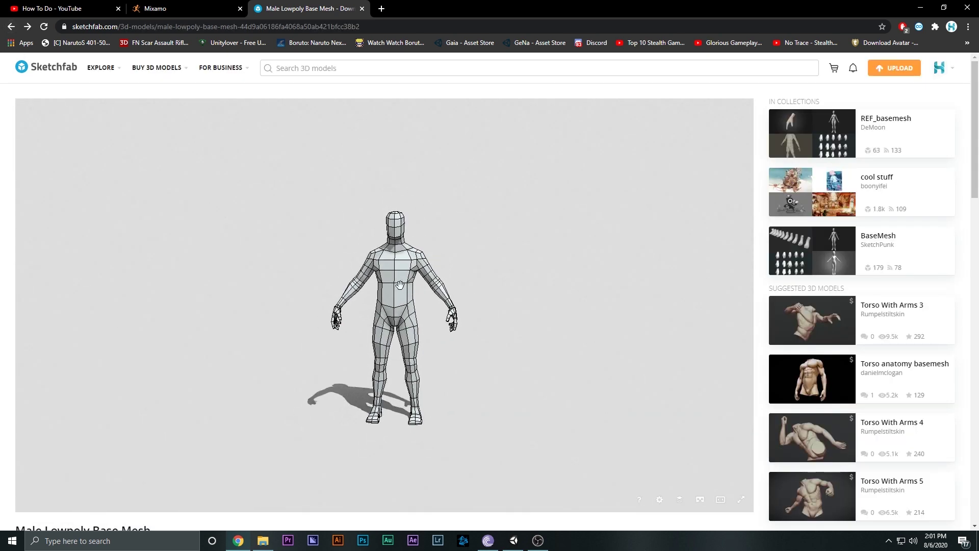
left_click_drag(305, 288, 487, 306)
scroll(350, 313, "up", 4)
scroll(350, 312, "down", 3)
scroll(879, 310, "down", 5)
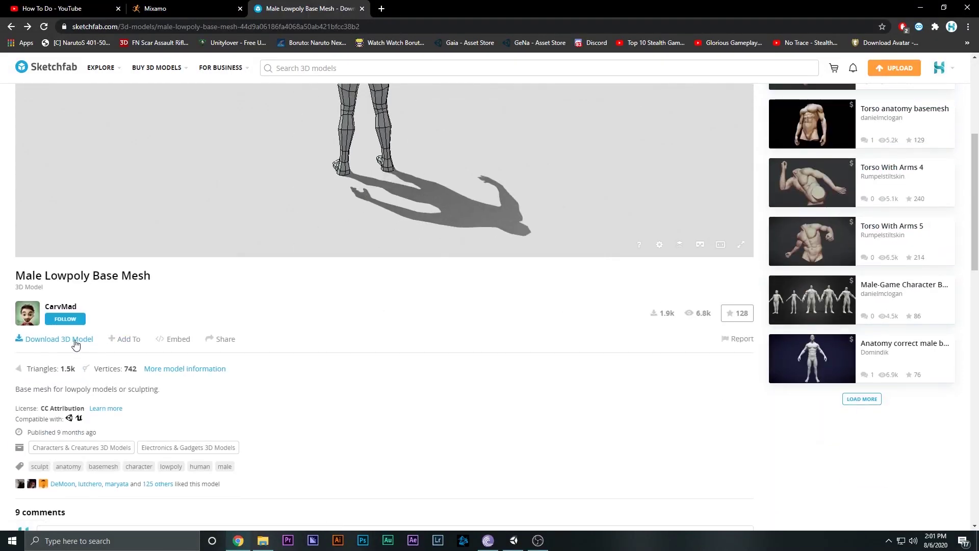
Step: Check the Male Lowpoly Base Mesh's detailed model information, including rigged geometries, and its available download formats
left_click(193, 369)
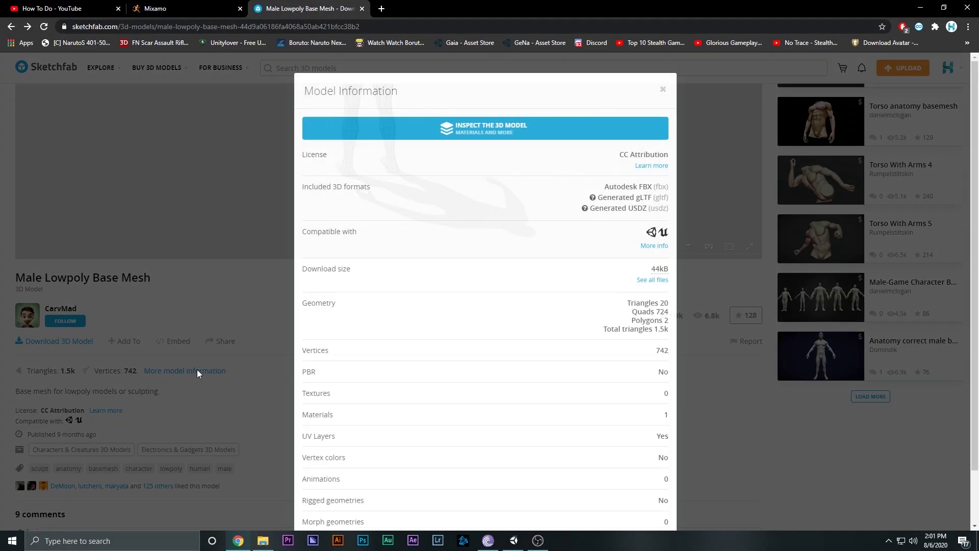
scroll(301, 430, "down", 2)
left_click_drag(305, 441, 365, 442)
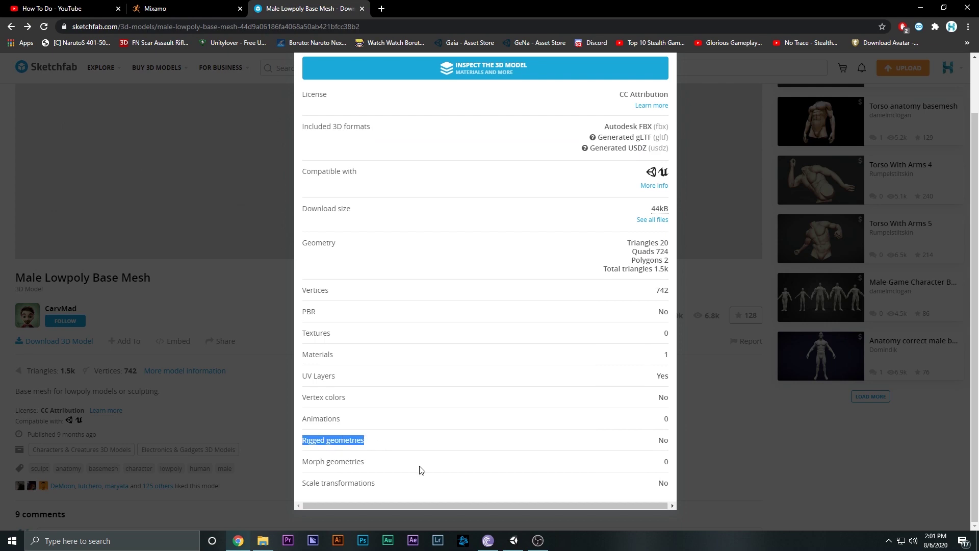
left_click(263, 380)
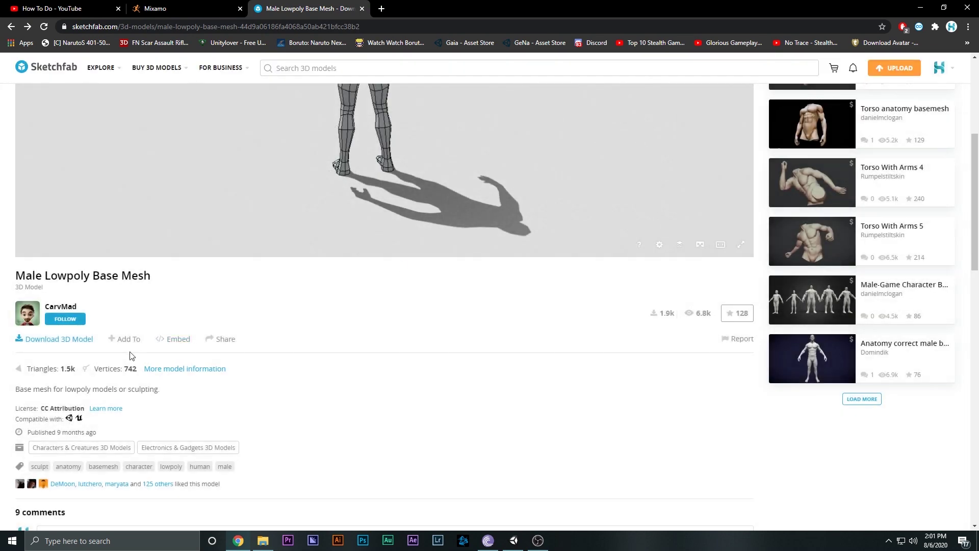
left_click(48, 341)
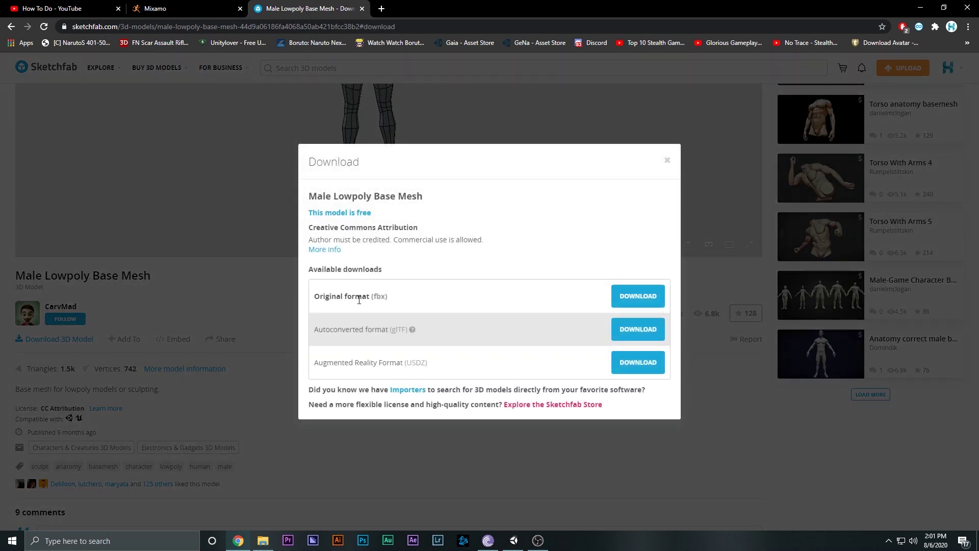
left_click(666, 161)
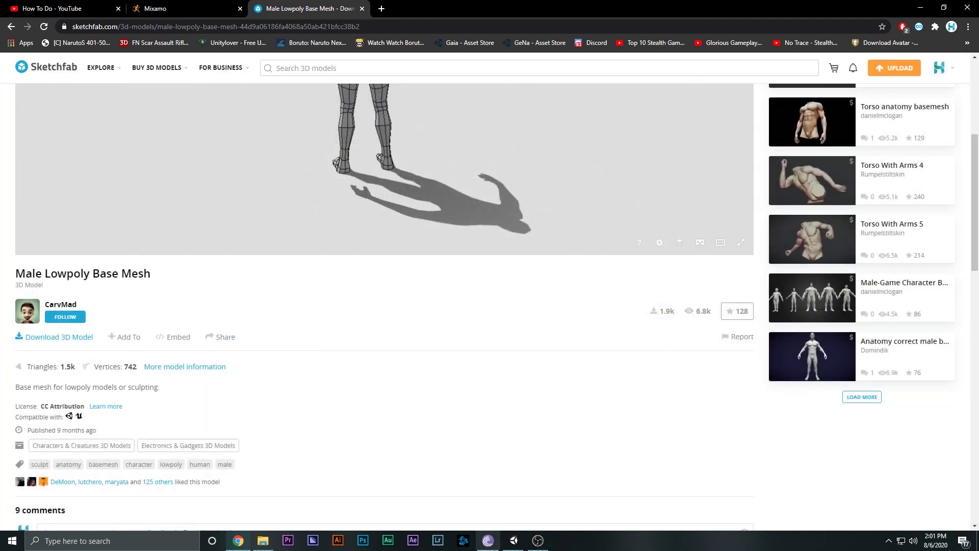
Step: Switch back to Unity and review the Animation and Rig import settings of BaseMesh 1
left_click(513, 540)
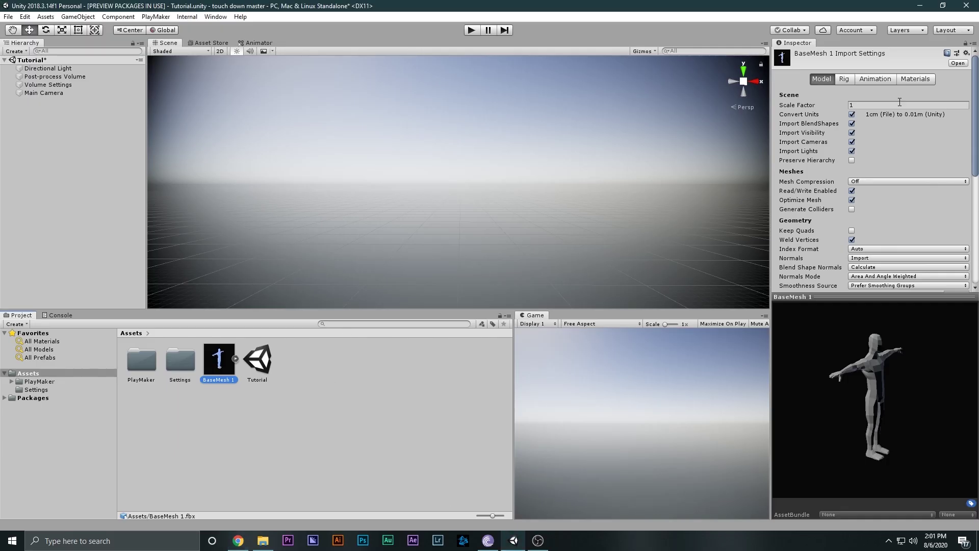
left_click(845, 79)
left_click(869, 80)
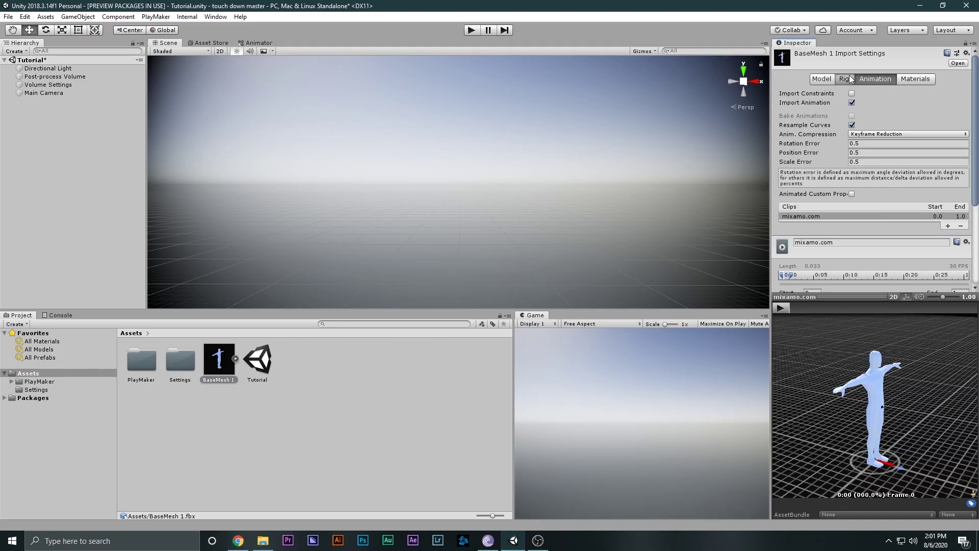
left_click(846, 79)
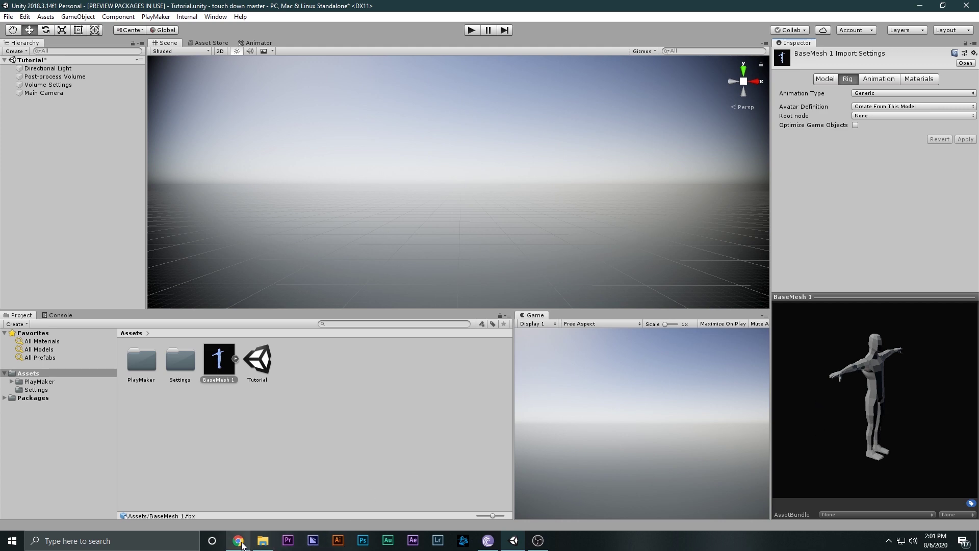
Step: Switch to Mixamo in Chrome and view the options for uploading a character, leaving without uploading a file
left_click(238, 541)
left_click(203, 6)
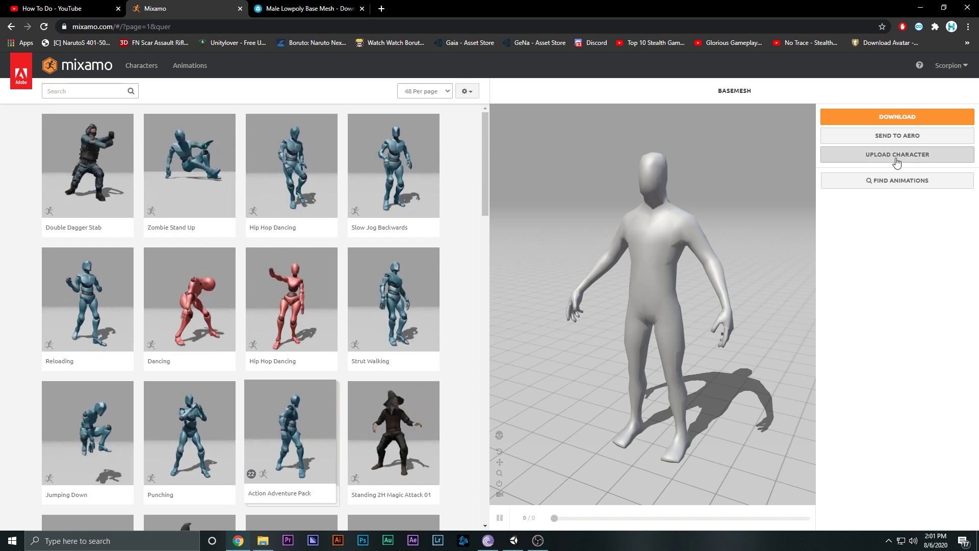
left_click(834, 157)
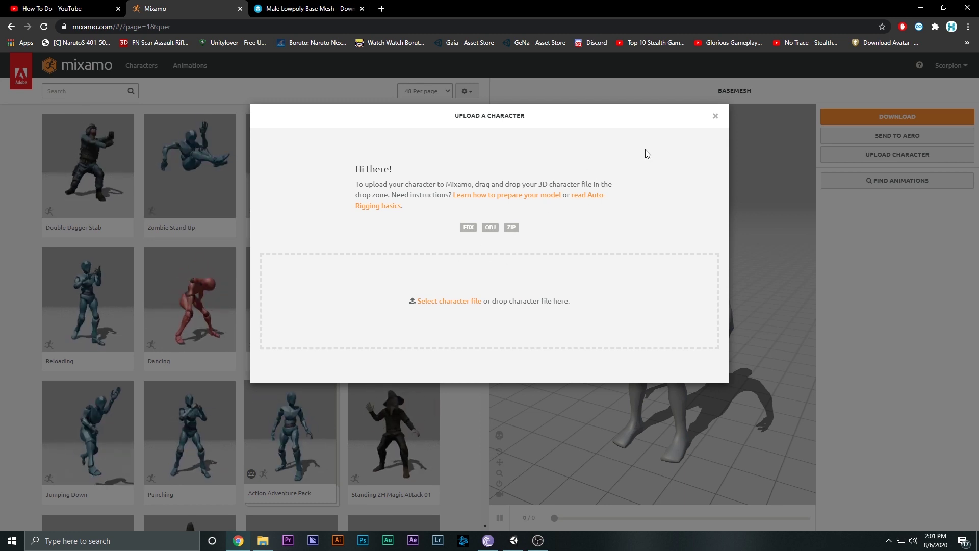
left_click(713, 118)
Step: Search the animation library for "run" and apply a Running animation to the BaseMesh character
left_click_drag(576, 356, 602, 354)
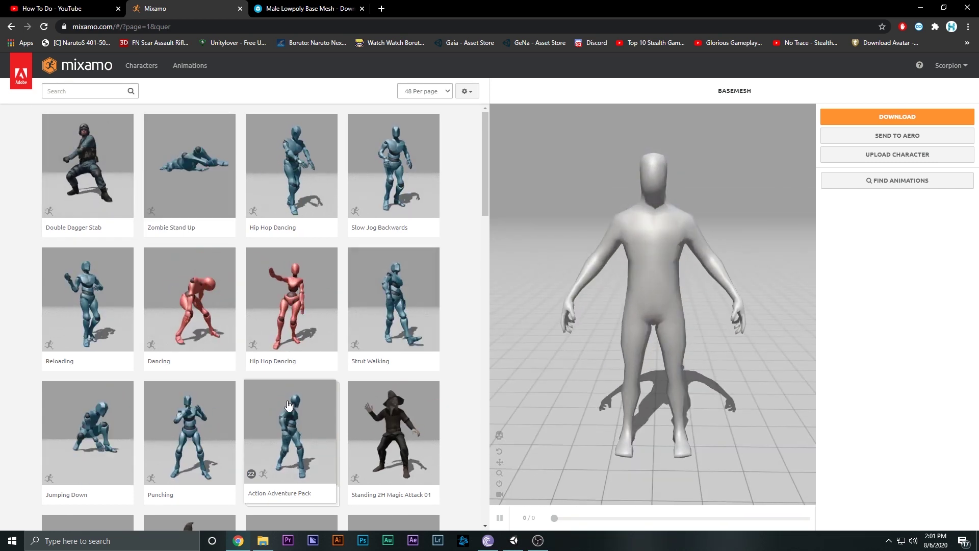
left_click(71, 91)
type("ru")
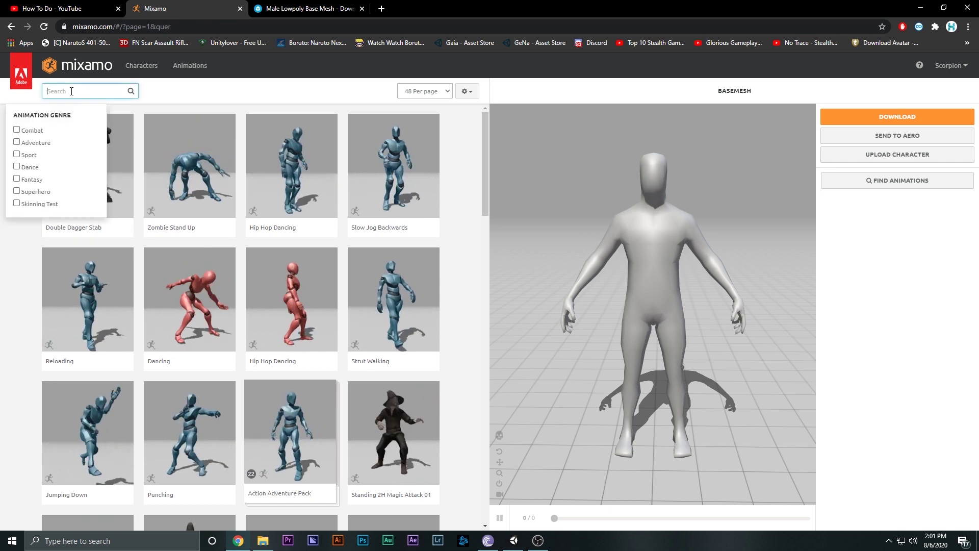
type("n")
key("Return")
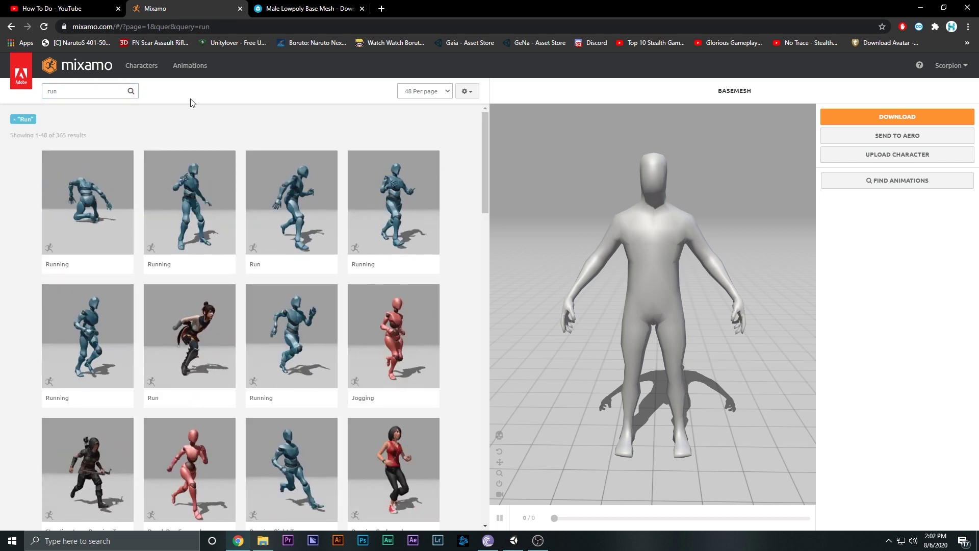
left_click(292, 337)
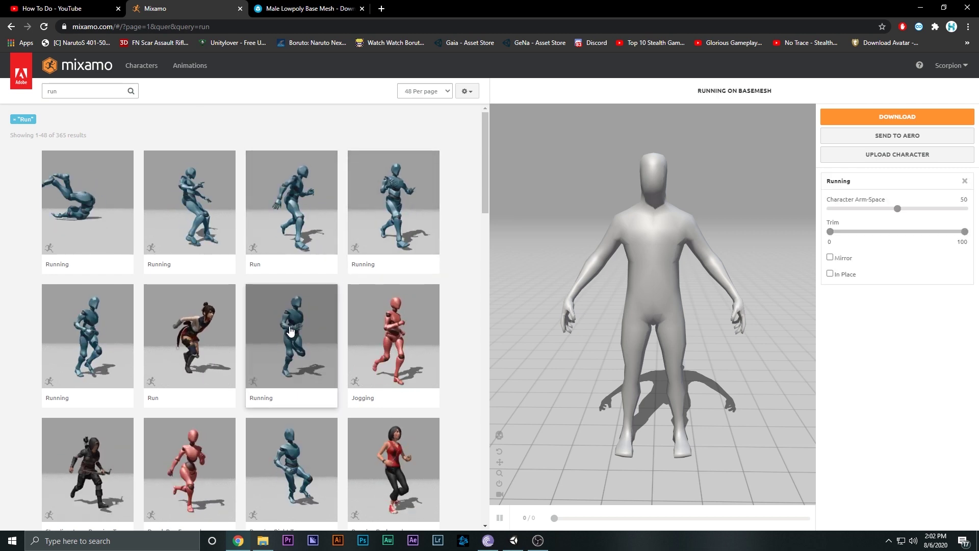
Step: Preview the Running animation on the character from the side and enable In Place for it
scroll(721, 313, "down", 10)
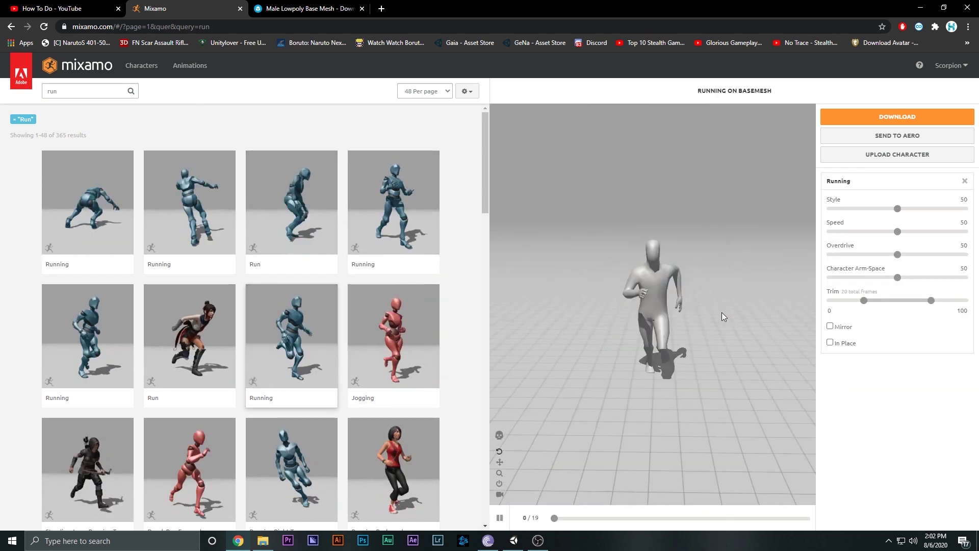
left_click(500, 518)
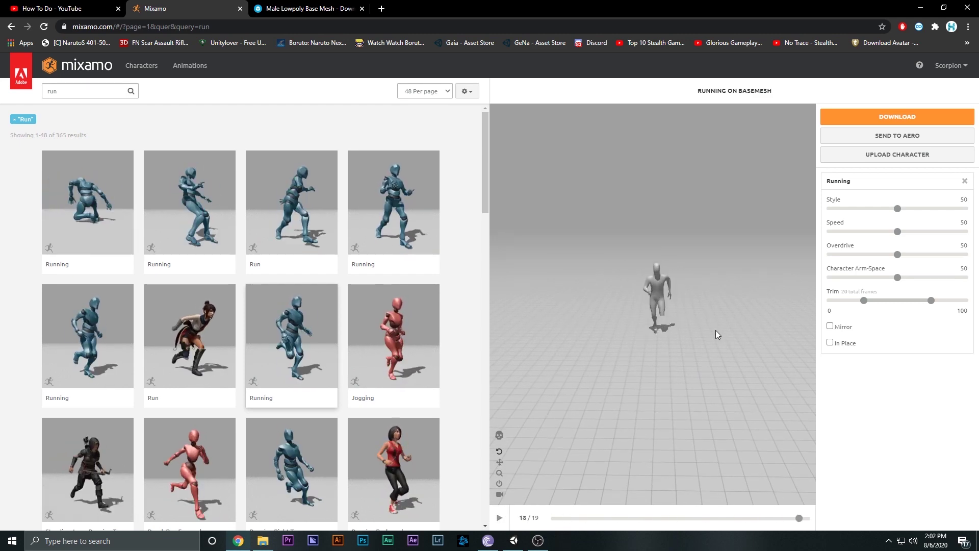
left_click_drag(716, 335, 641, 336)
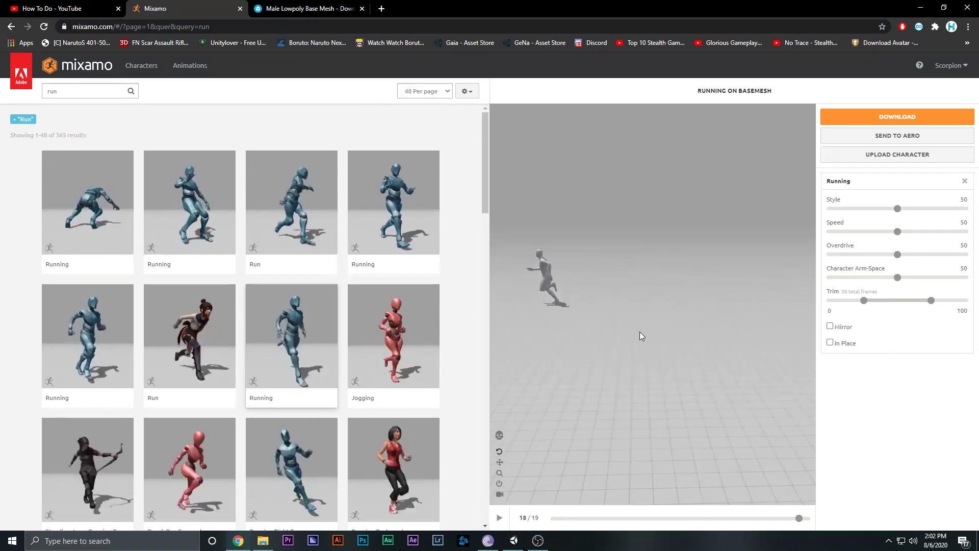
left_click(560, 518)
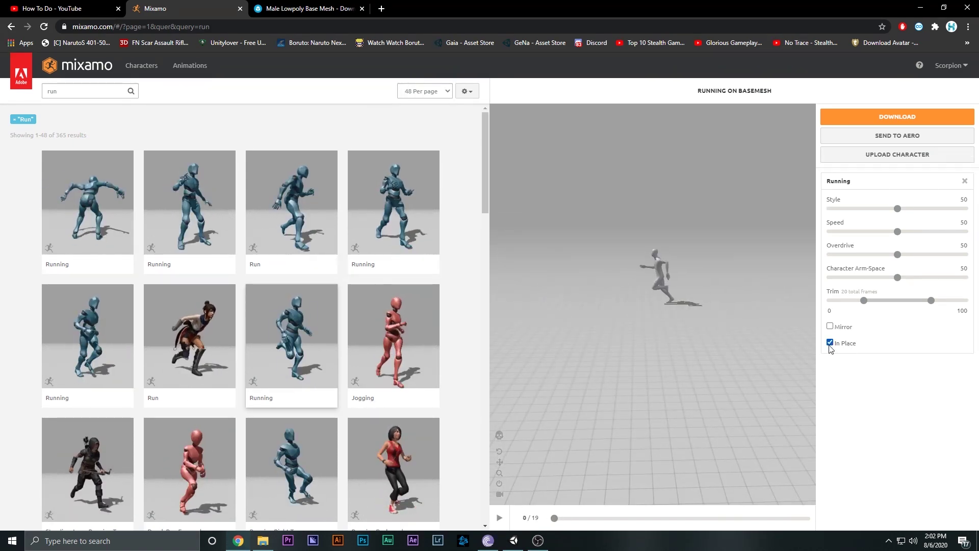
left_click(500, 519)
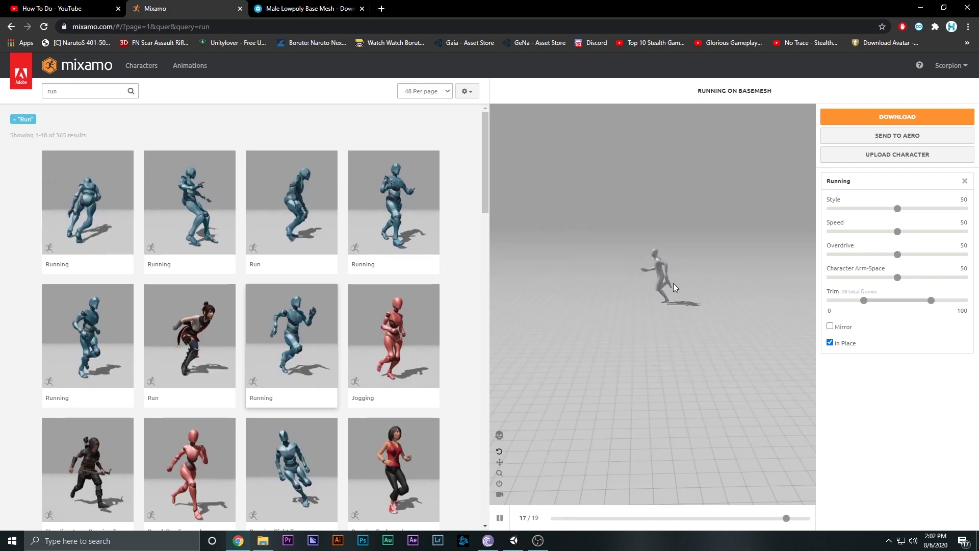
scroll(687, 266, "up", 5)
scroll(665, 296, "up", 3)
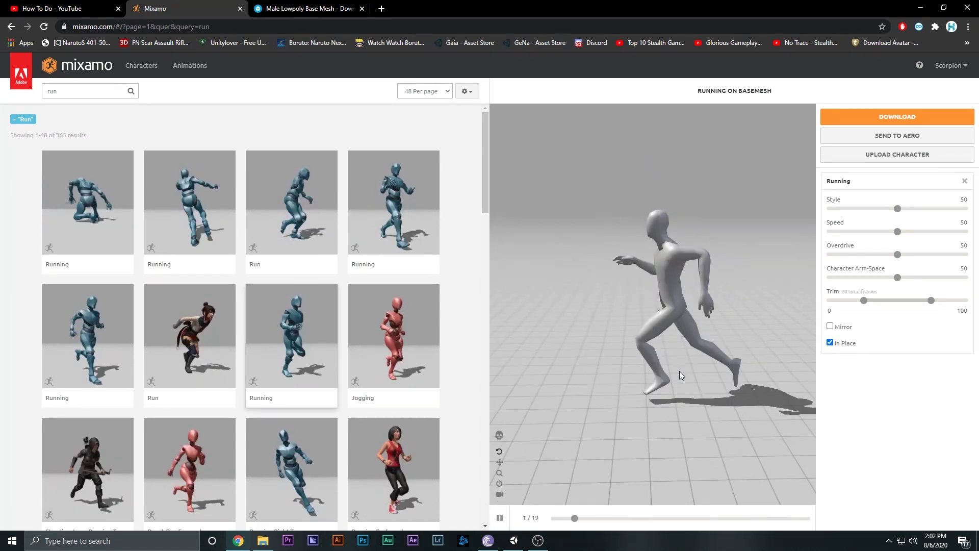
left_click(500, 518)
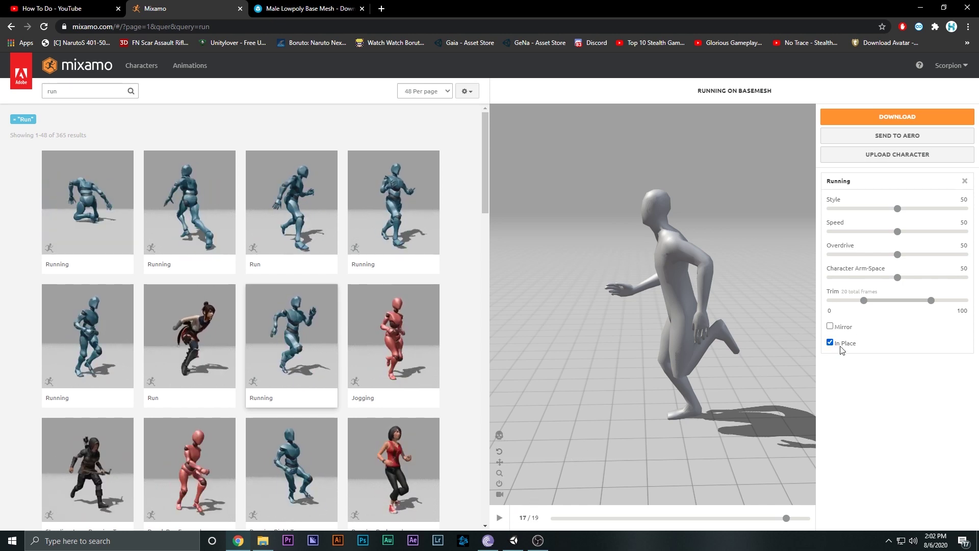
left_click(875, 116)
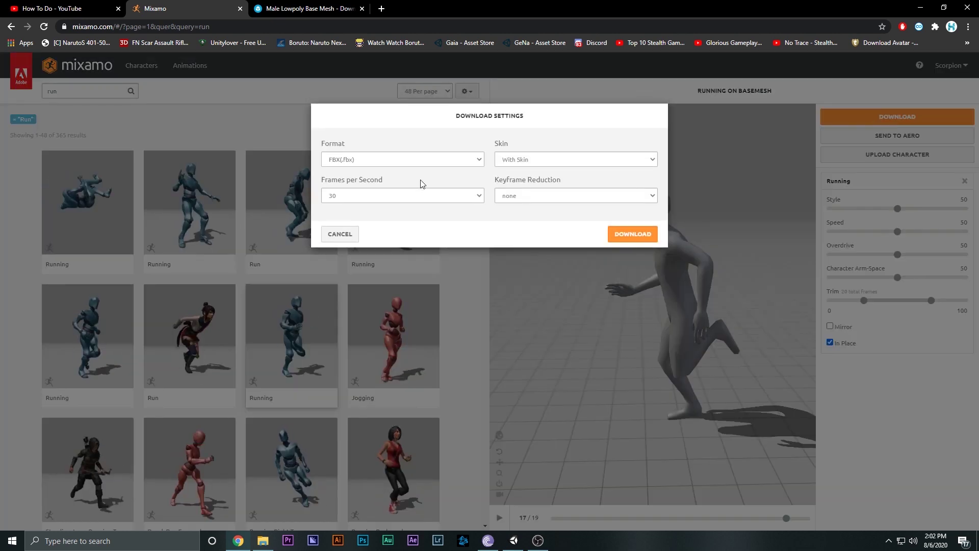
left_click(346, 160)
left_click(350, 185)
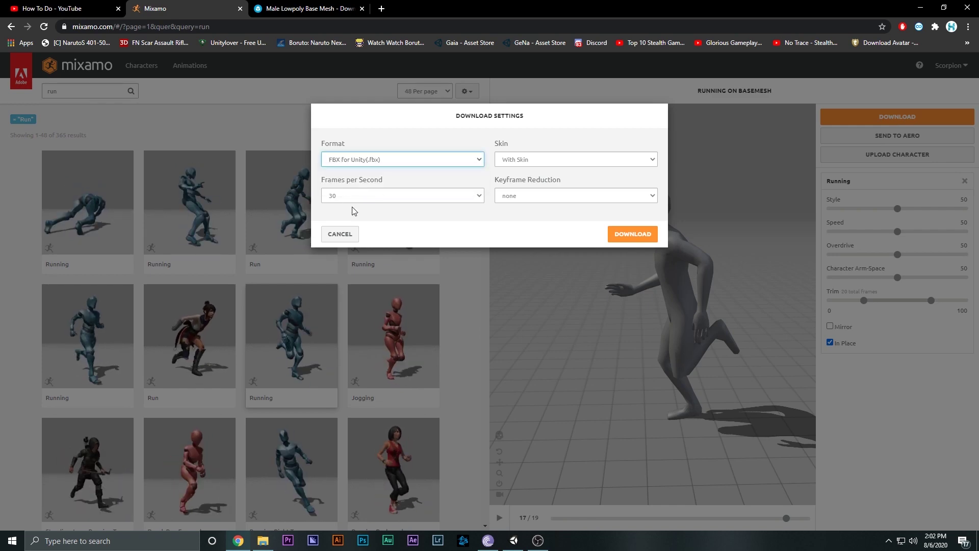
left_click(339, 235)
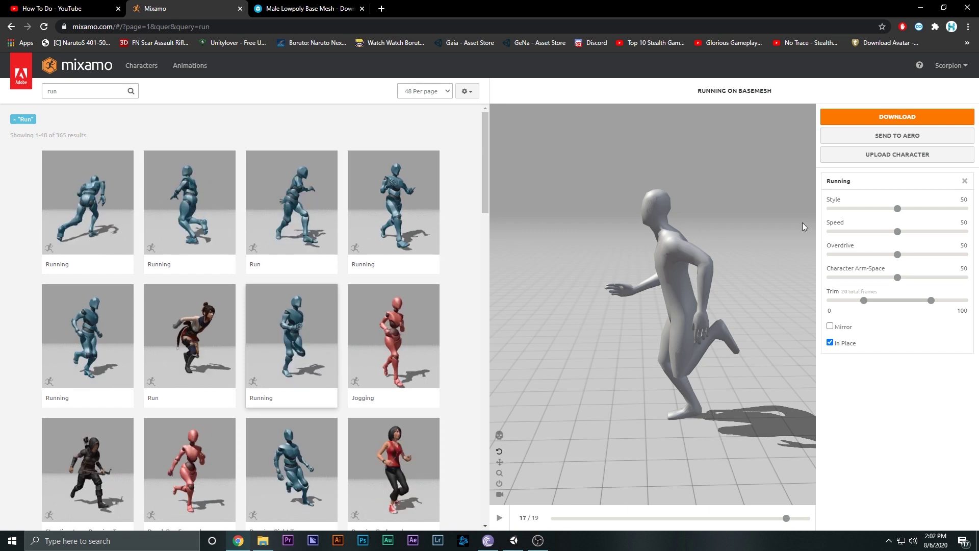
left_click(856, 126)
left_click(630, 235)
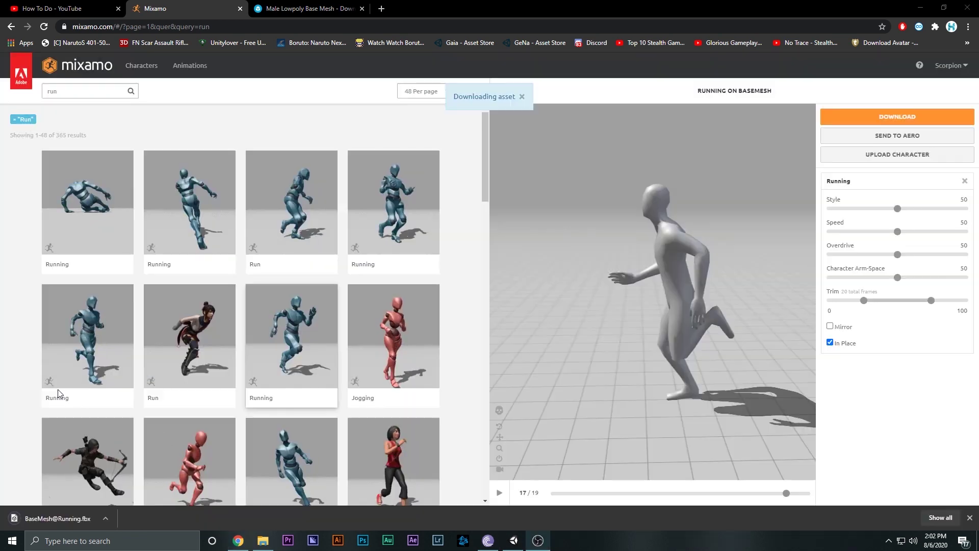
left_click_drag(51, 518, 469, 503)
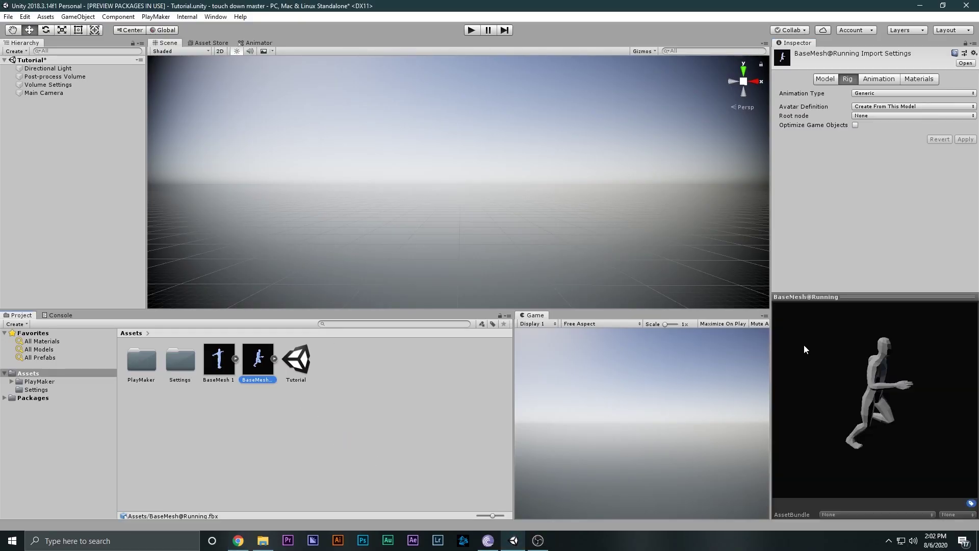
Step: Preview the Running clip of BaseMesh@Running, enable Loop Time for it and apply the import settings
left_click(863, 80)
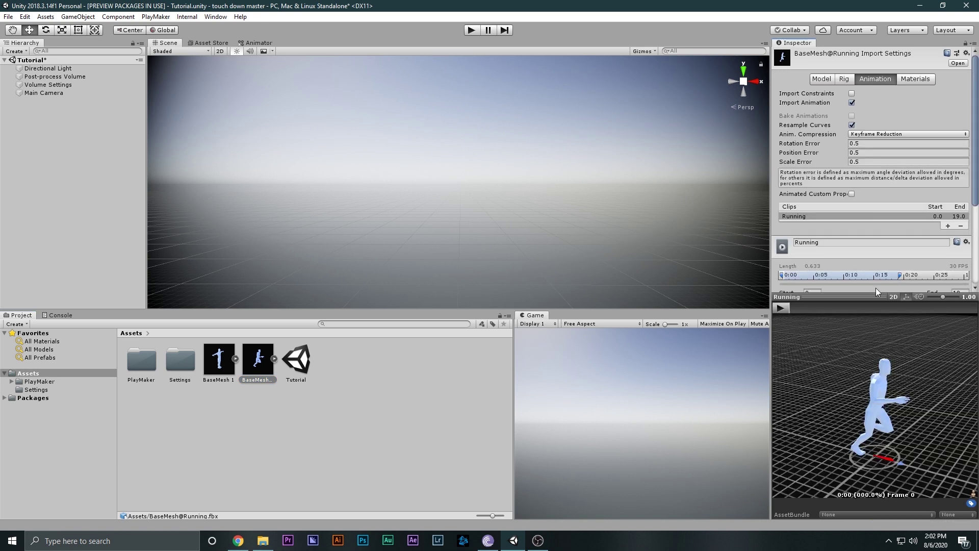
left_click(785, 310)
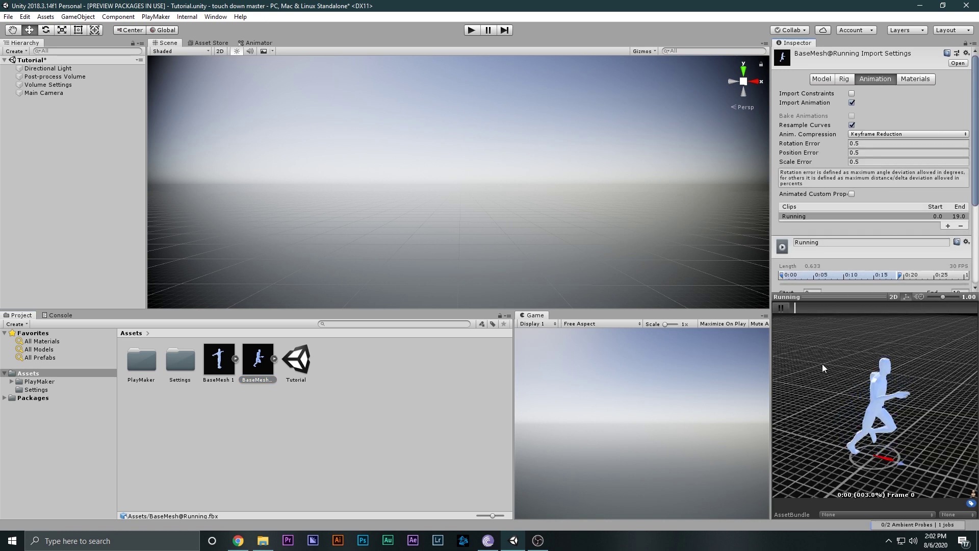
scroll(827, 215, "down", 3)
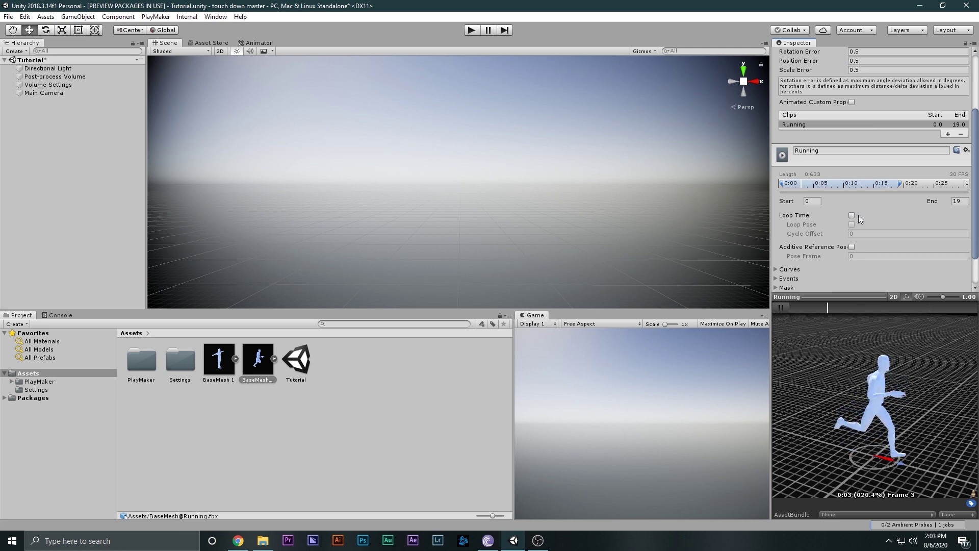
left_click(852, 215)
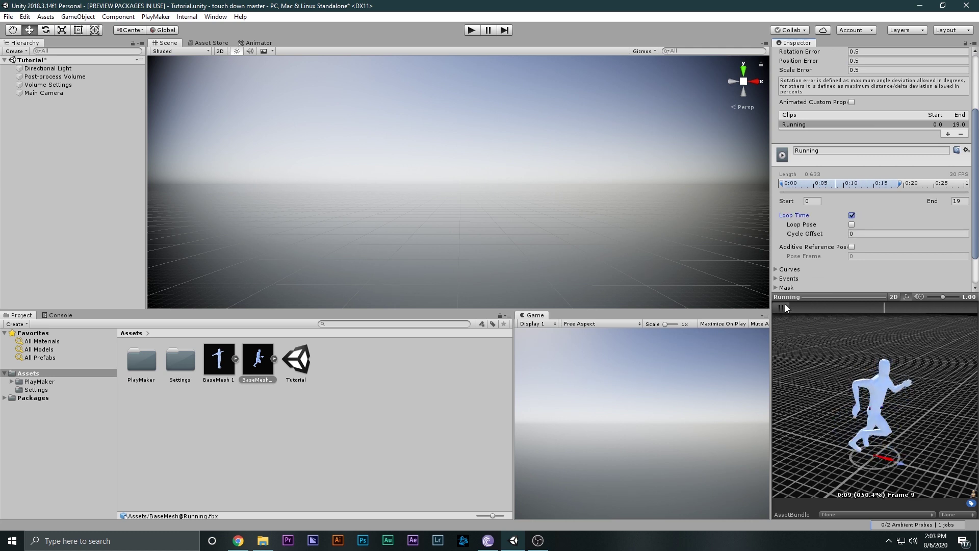
left_click(373, 360)
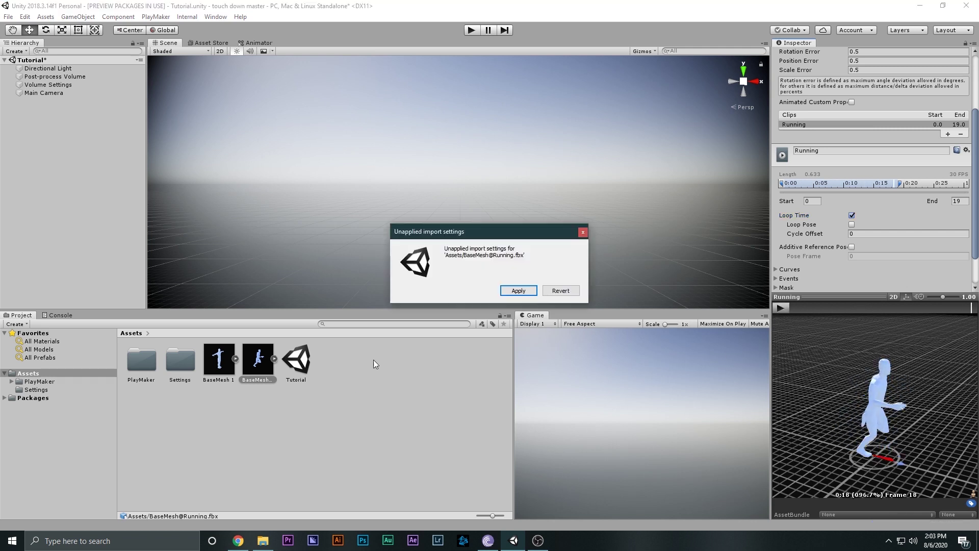
left_click(518, 290)
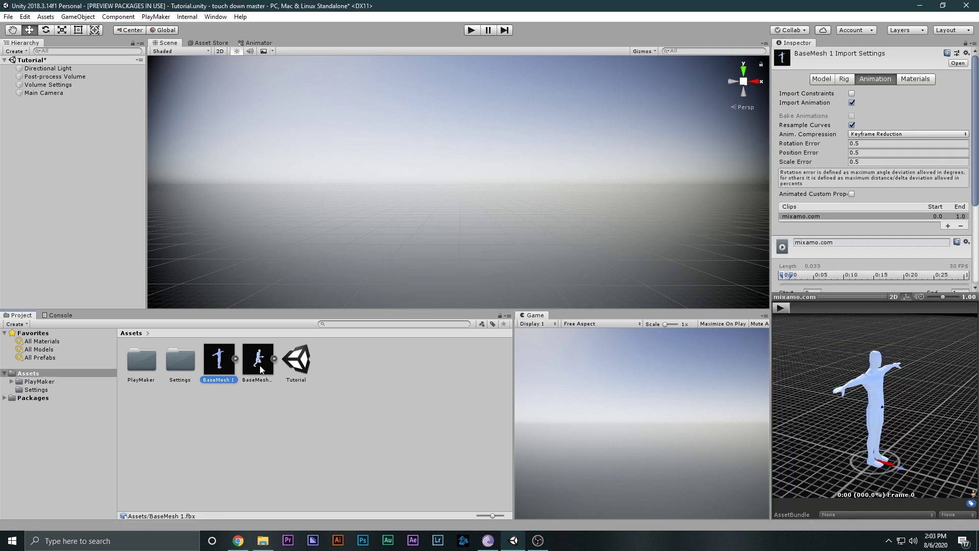
left_click(261, 368)
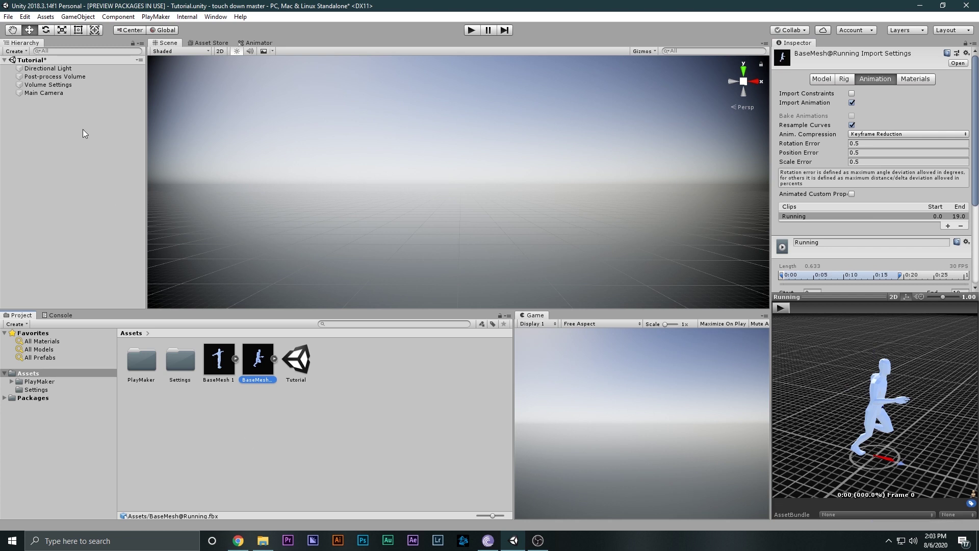
Step: Add a 3D plane to the Tutorial scene and reset its transform
left_click(54, 134)
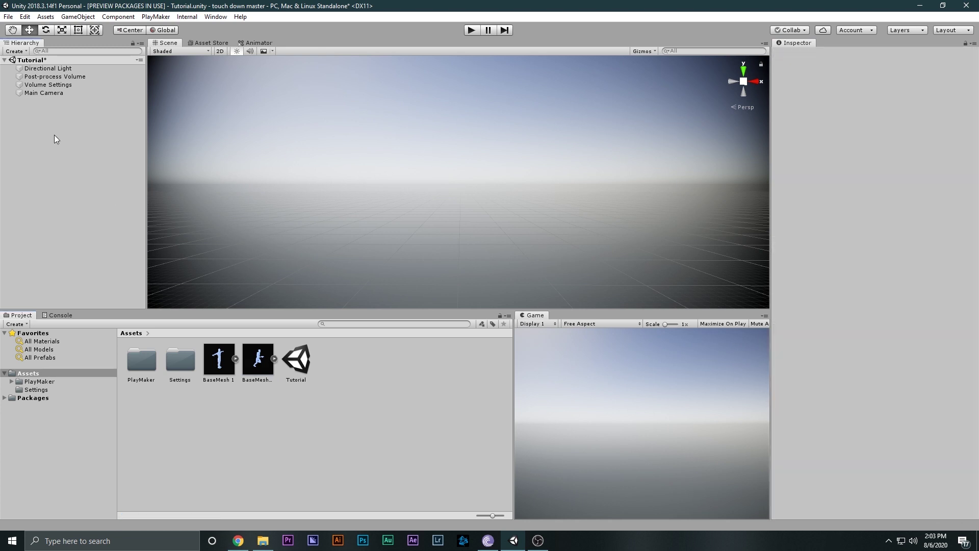
right_click(54, 135)
mouse_move(97, 219)
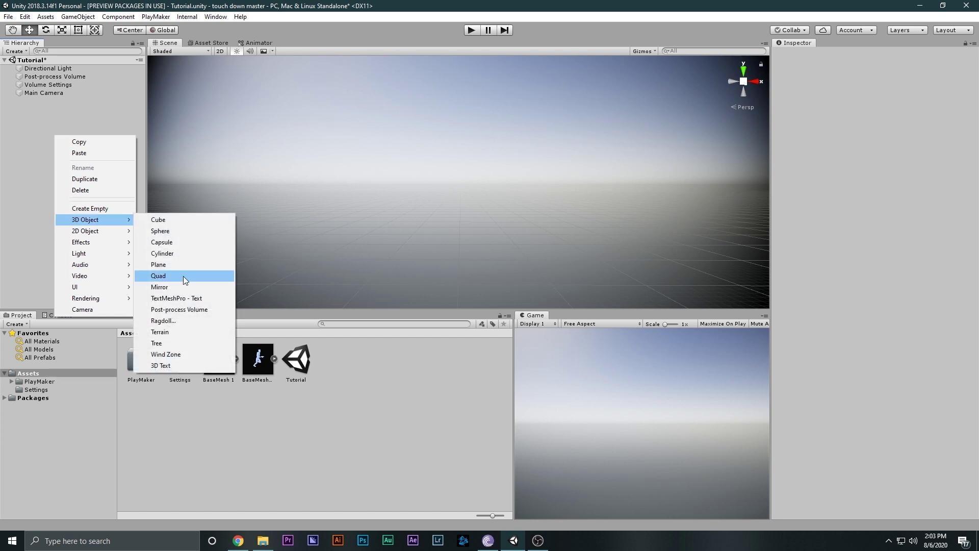
left_click(171, 267)
left_click(974, 76)
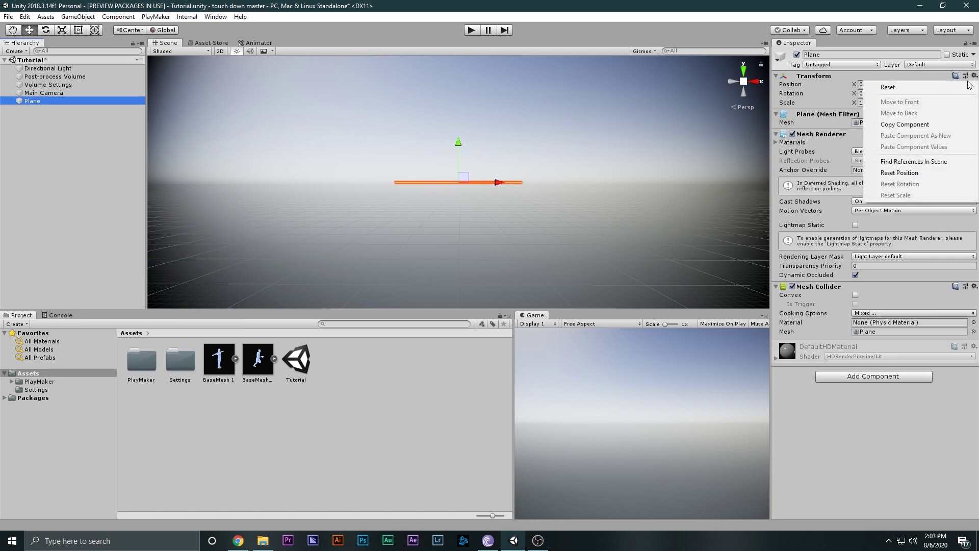
left_click(882, 85)
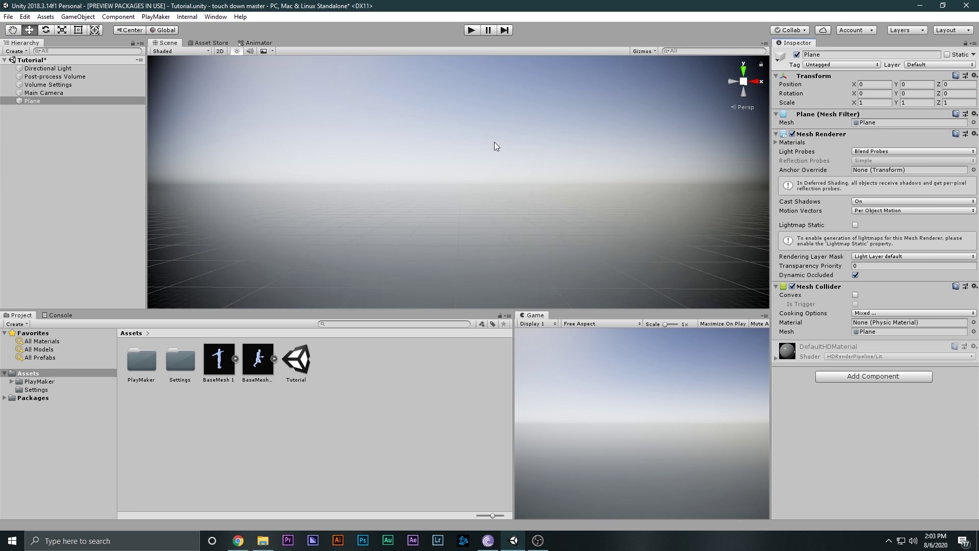
Step: Scale the plane into a long runway, to about 35 on X and about 2 on Z
key("f")
left_click_drag(496, 143, 561, 158, "alt")
scroll(526, 181, "down", 4)
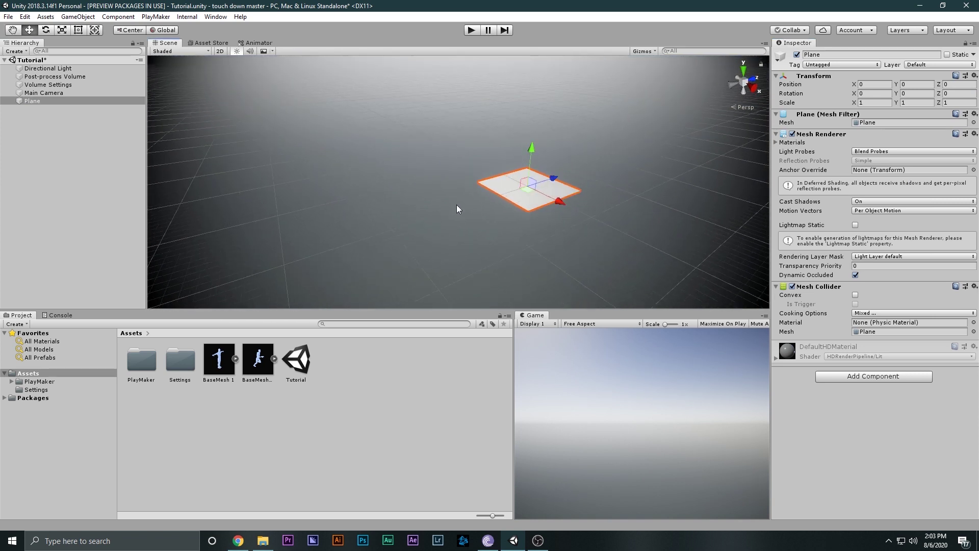
middle_click_drag(462, 206, 306, 219)
key("r")
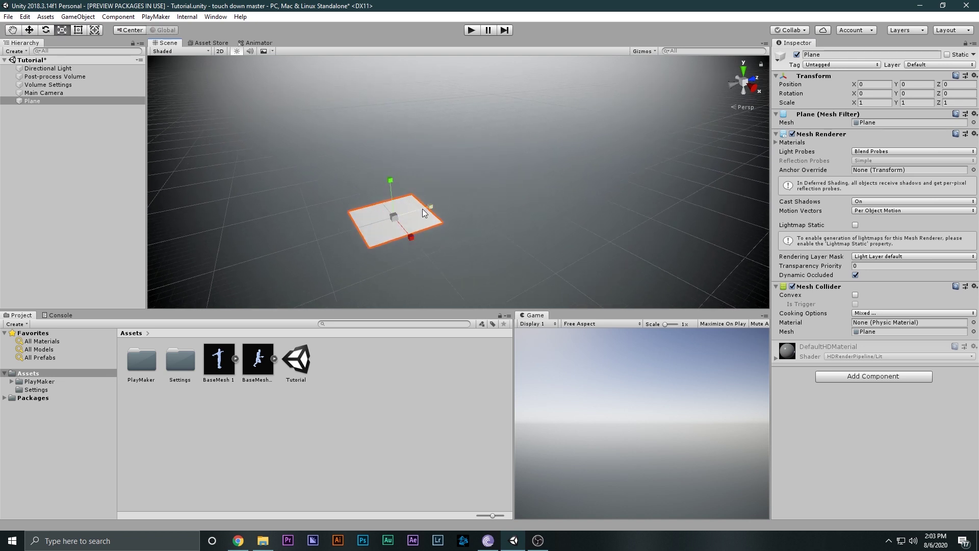
left_click_drag(423, 209, 460, 198)
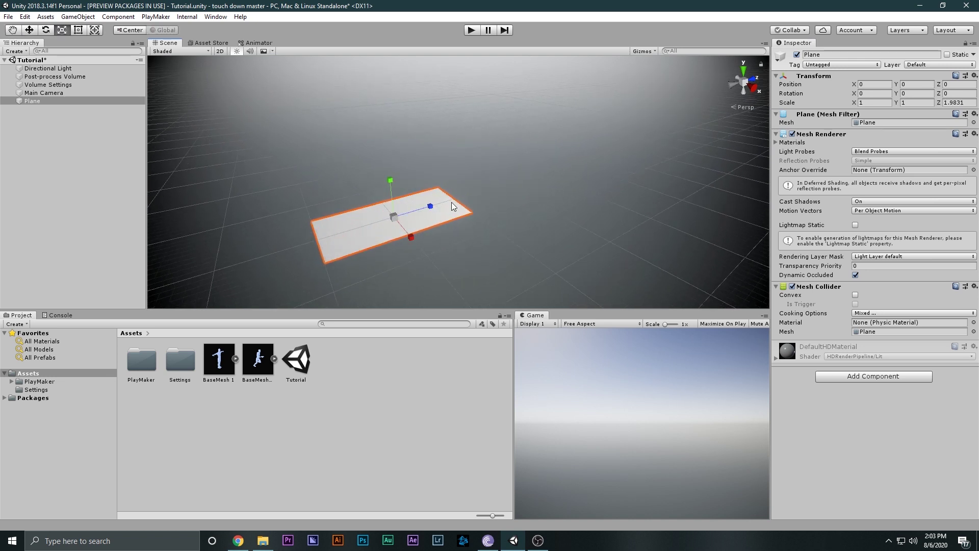
left_click_drag(412, 238, 673, 434)
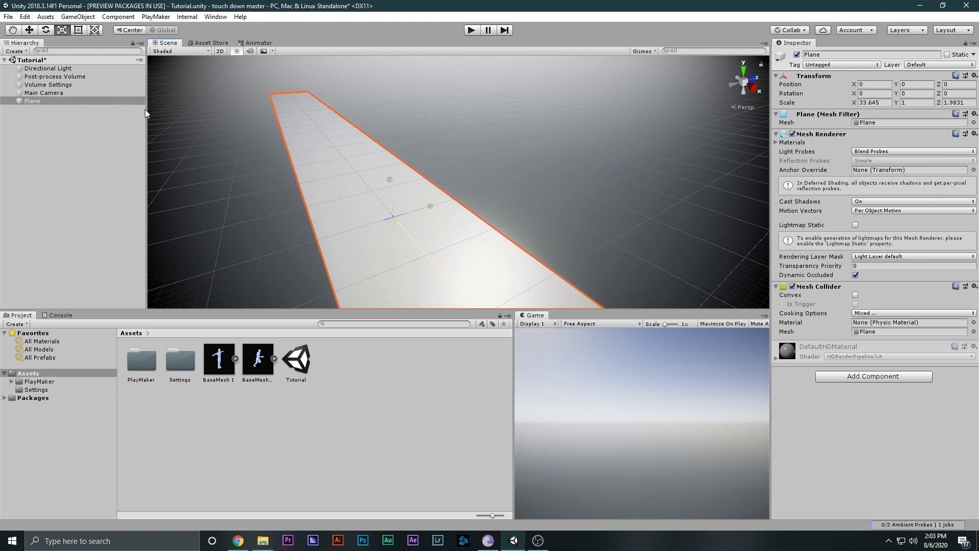
scroll(549, 246, "down", 10)
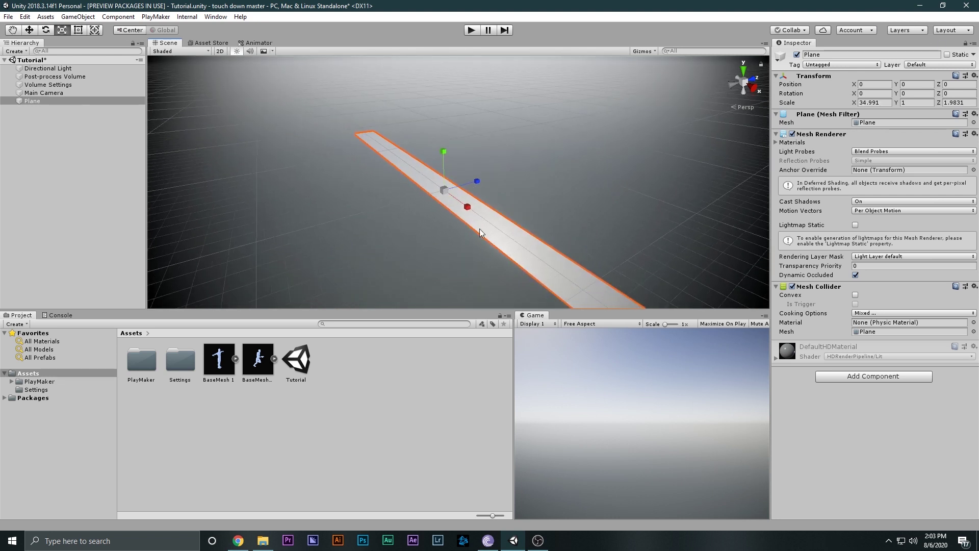
Step: Try moving the plane along the X axis and reset its X position to 0
scroll(475, 229, "down", 4)
key("w")
left_click_drag(483, 210, 412, 180)
double_click(885, 85)
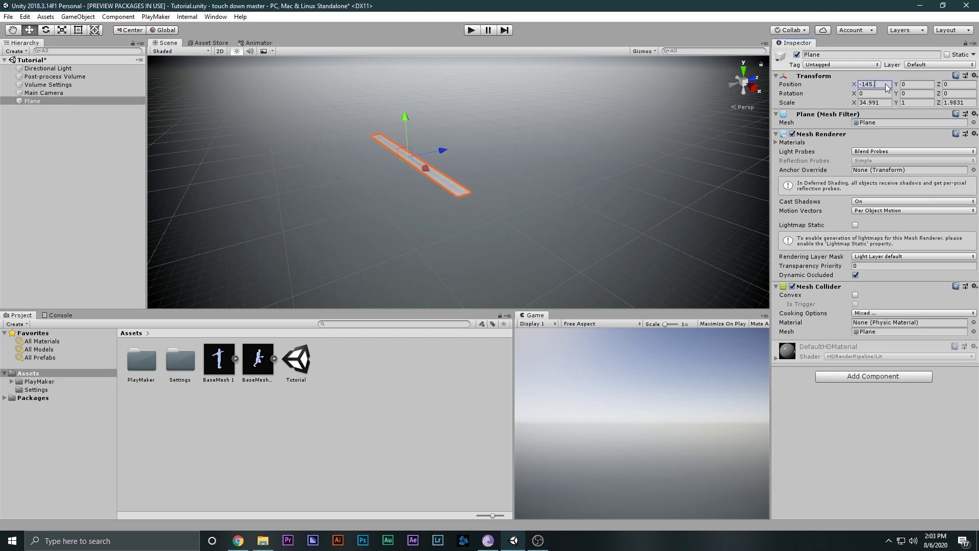
type("0")
key("Return")
Step: Place the BaseMesh 1 character on the near end of the plane, at about 169 on X
left_click_drag(410, 161, 437, 171, "alt")
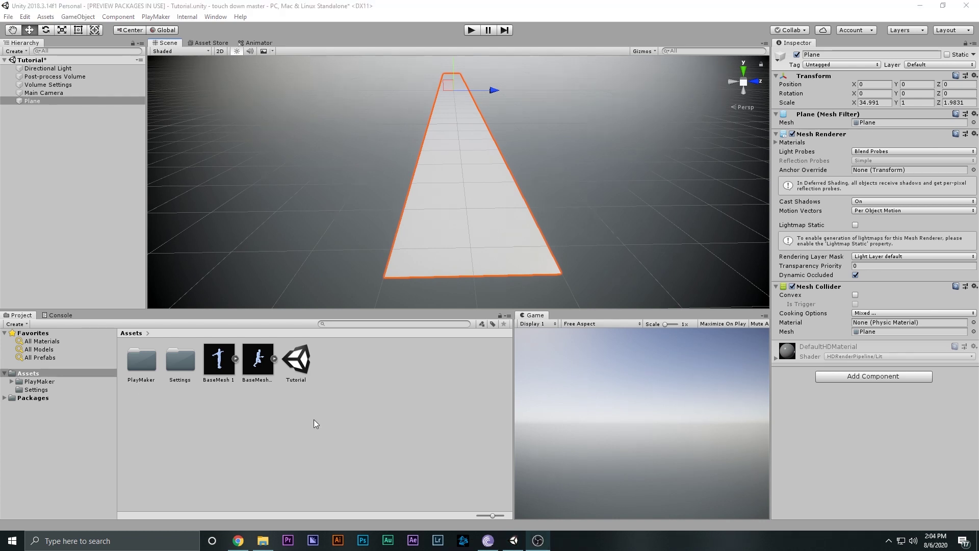
left_click_drag(217, 360, 469, 247)
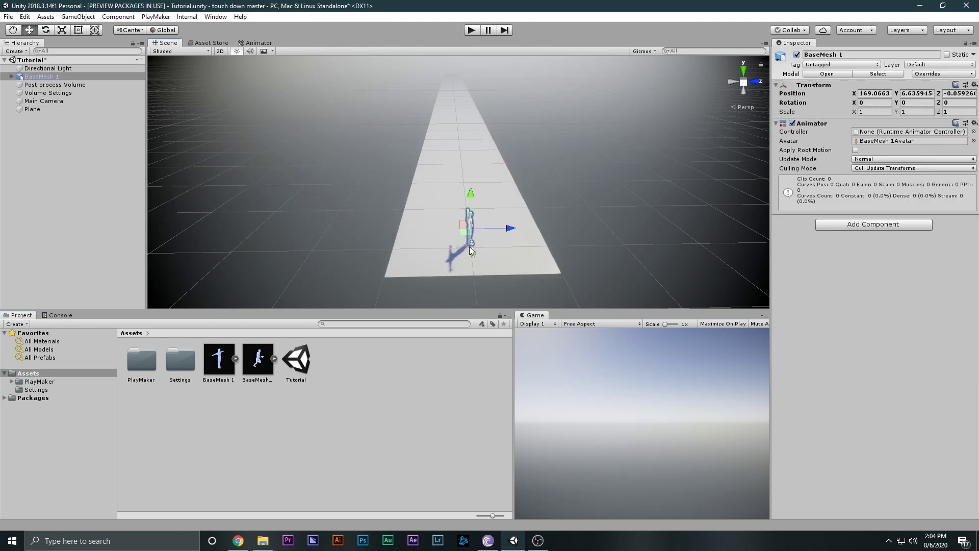
Step: Set the BaseMesh 1 character's position to 0 on X, Y and Z
left_click(875, 93)
type("0")
left_click(916, 93)
type("0")
left_click(959, 93)
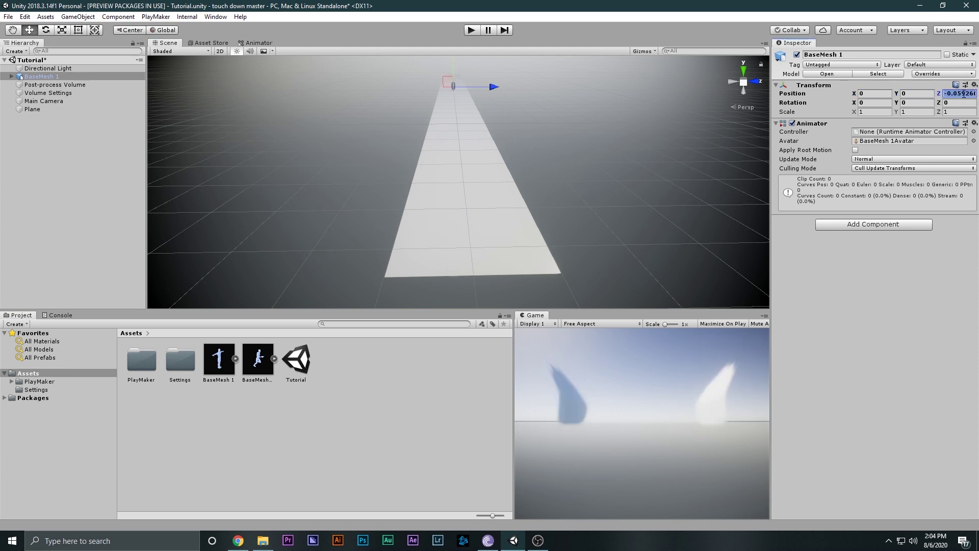
key("BackSpace")
Step: Move the plane along the X axis to about -150.7 so the character stands near one end of the runway
left_click(468, 143)
right_click_drag(468, 143, 653, 95)
key("w")
key("a")
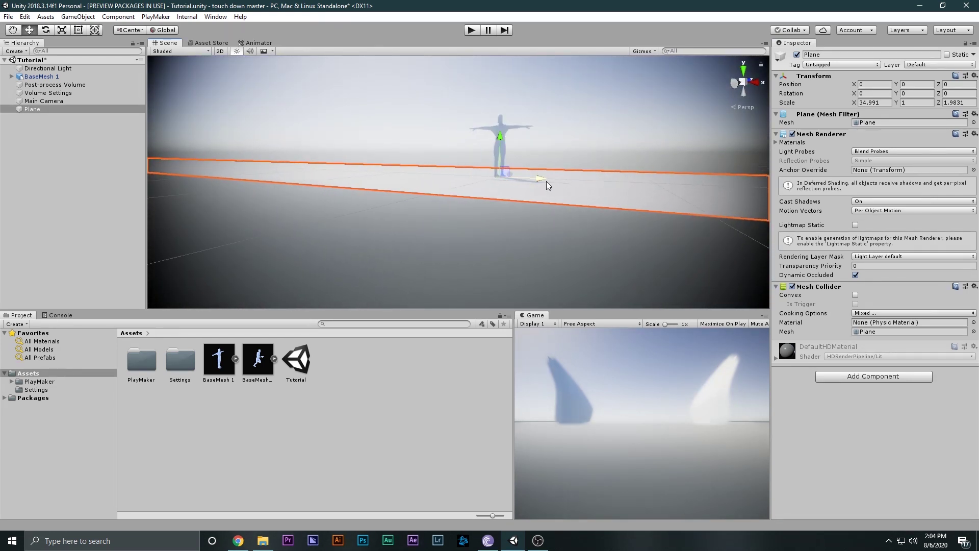
left_click_drag(544, 181, 657, 240)
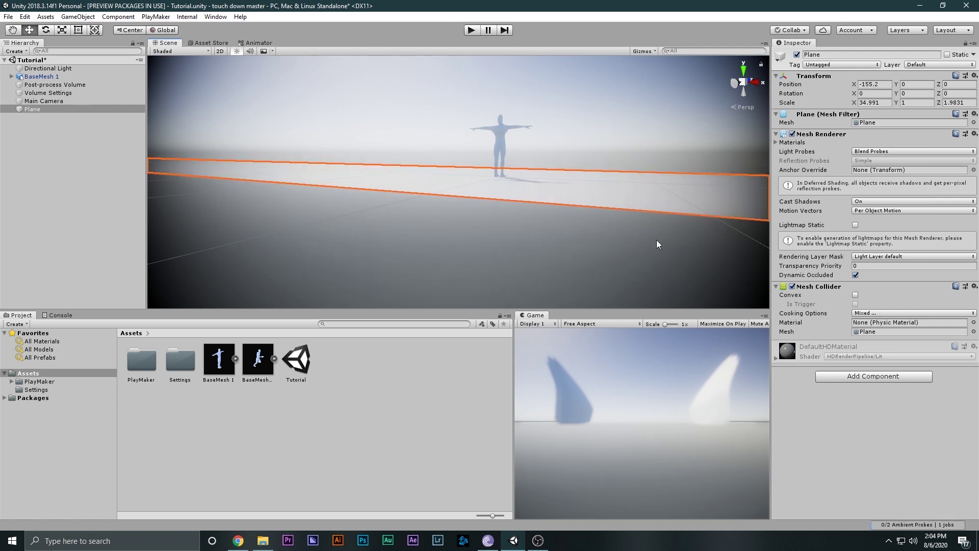
right_click_drag(523, 188, 368, 157)
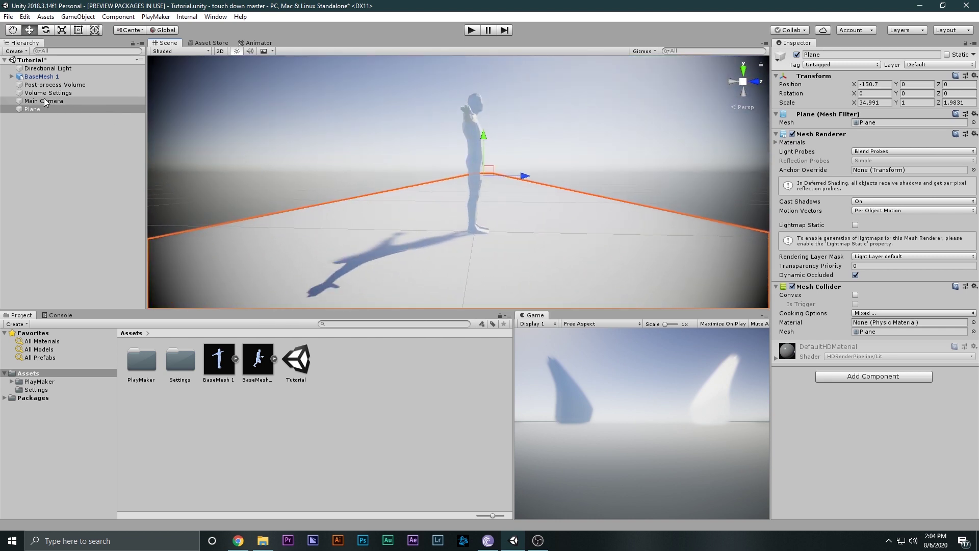
Step: Place BaseMesh 1 below Plane in the scene's object list and rename it Player
left_click_drag(39, 77, 32, 115)
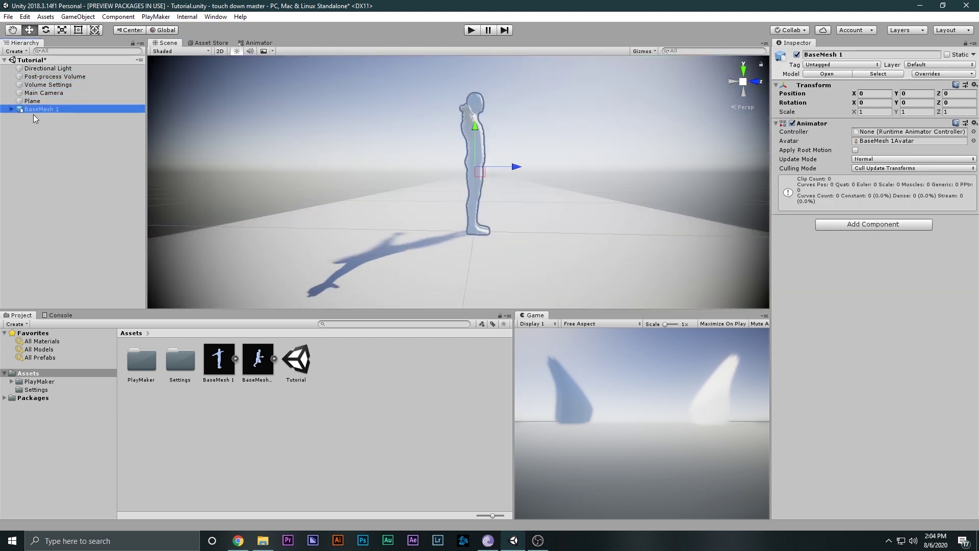
left_click(35, 110)
type("Player")
key("Return")
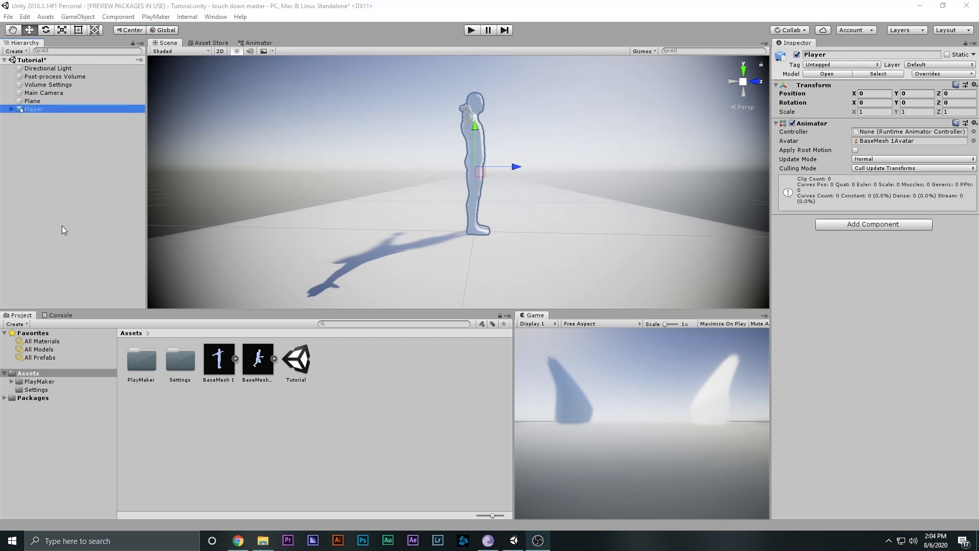
Step: Unpack the Player object's prefab
left_click(15, 122)
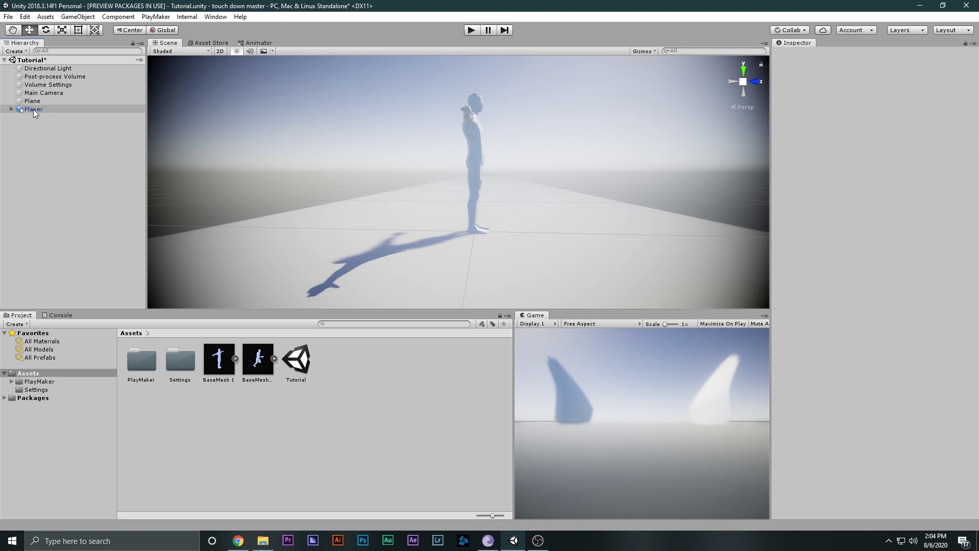
left_click(33, 109)
right_click(33, 109)
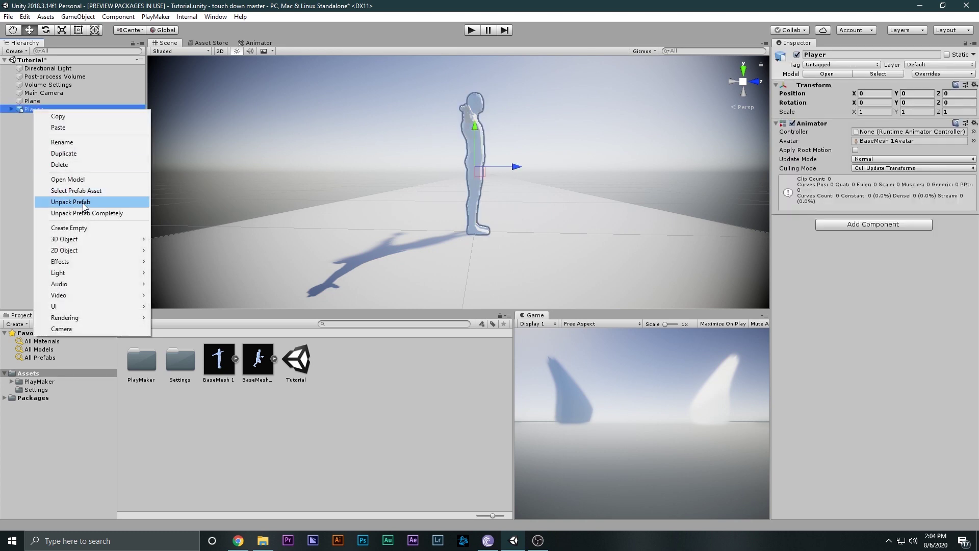
left_click(84, 202)
left_click(44, 111)
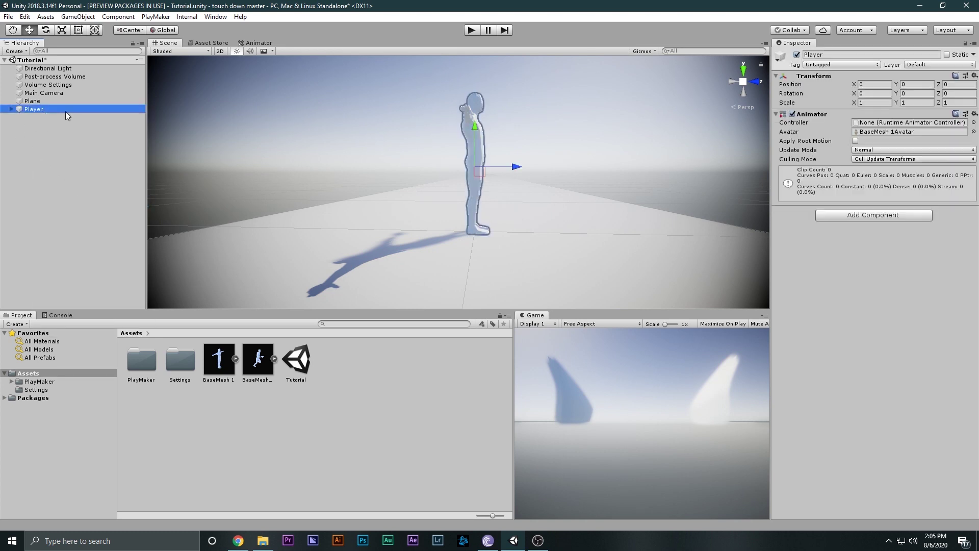
Step: Rotate the Player character to about -90 degrees on Y so that it faces down the runway
key("e")
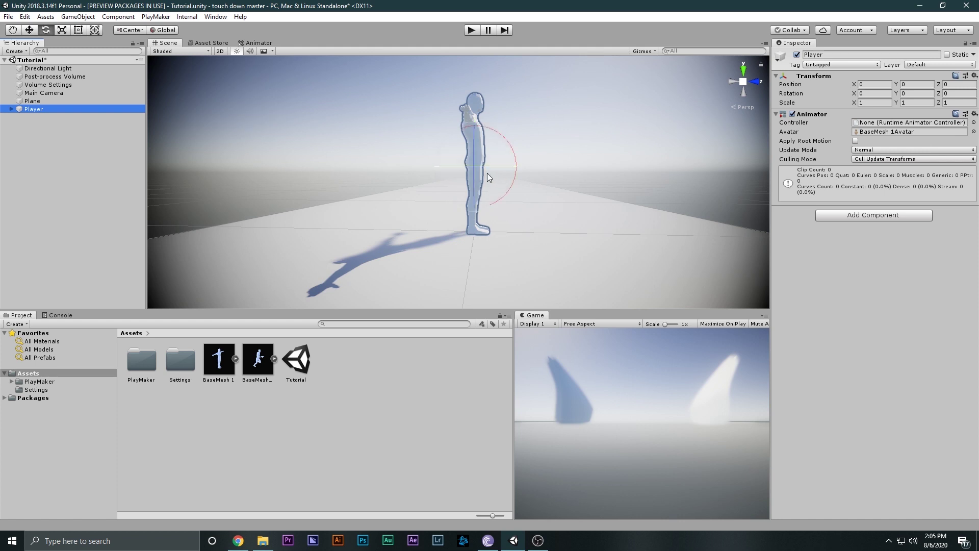
left_click_drag(488, 166, 611, 172)
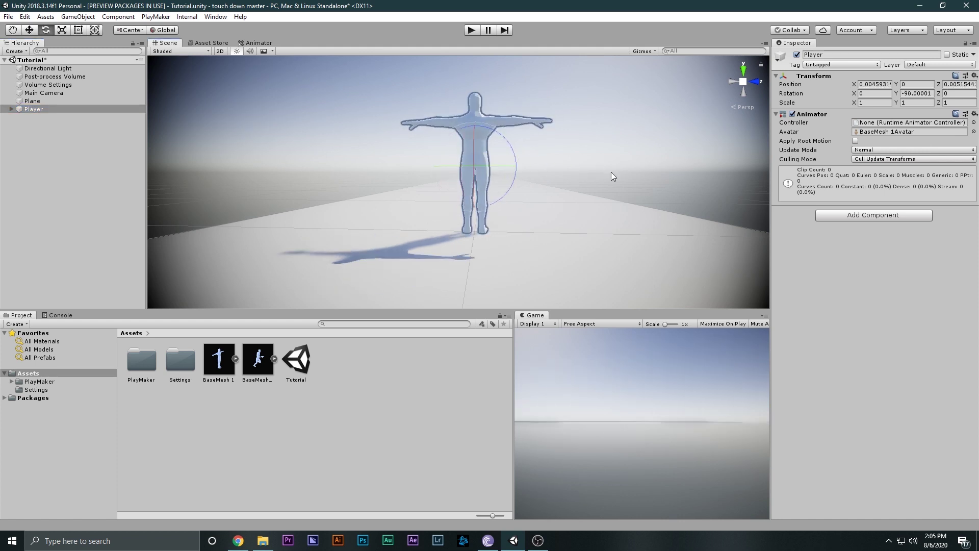
left_click_drag(520, 216, 375, 215, "alt")
key("f")
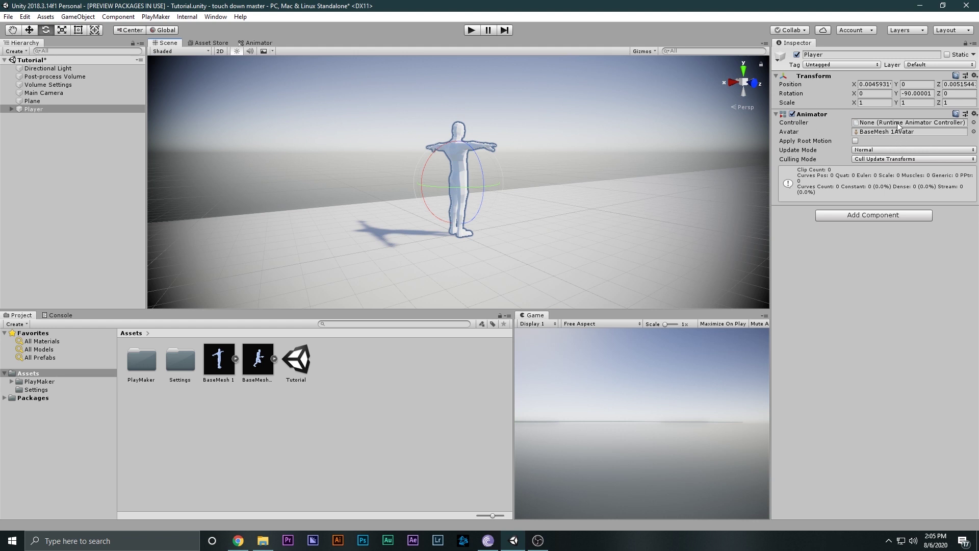
Step: Reset the Player's Animator component and create an Animator Controller asset named Player in the Assets folder
left_click(974, 123)
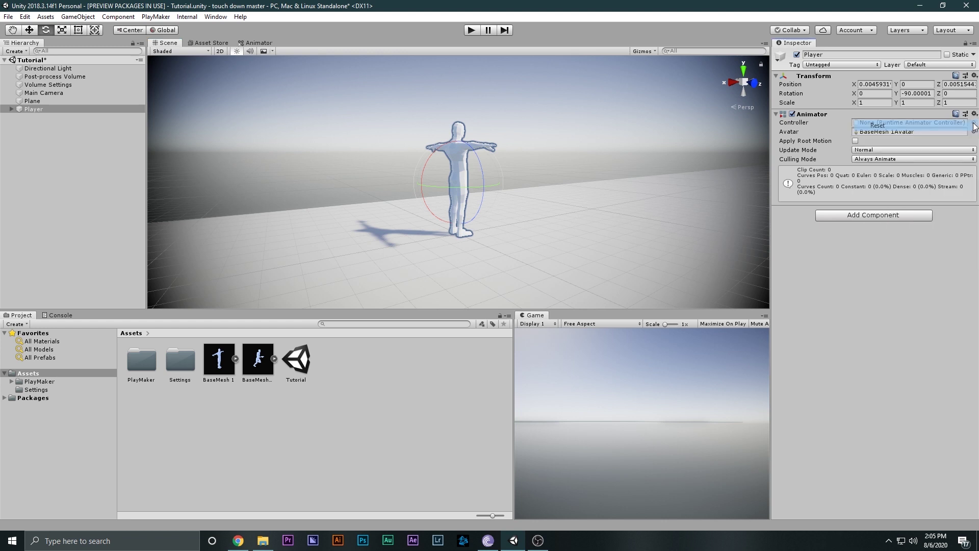
left_click(970, 68)
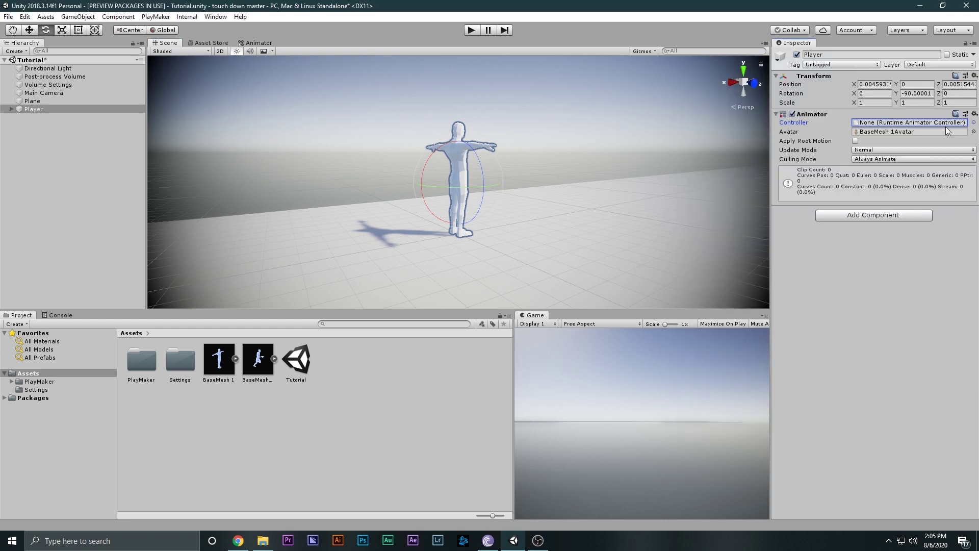
right_click(341, 401)
mouse_move(396, 161)
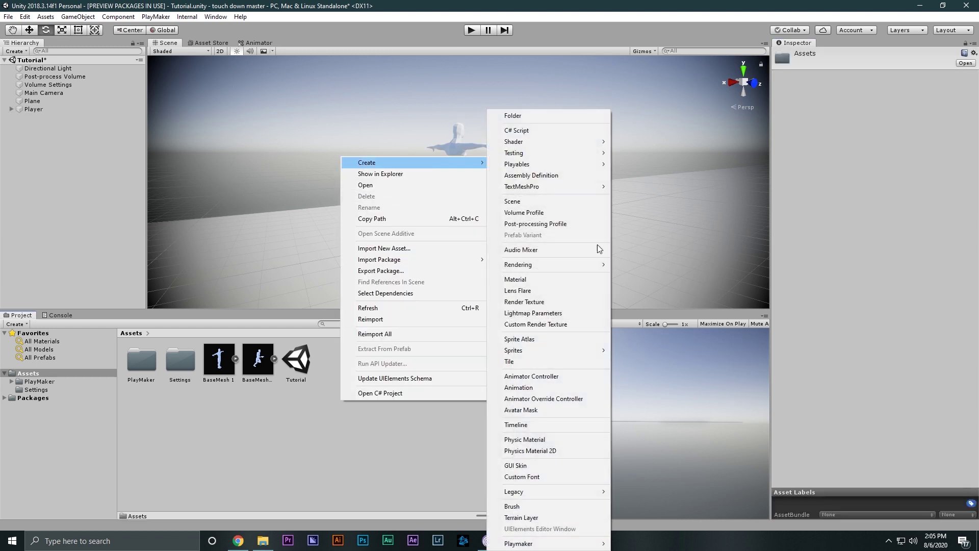
left_click(530, 376)
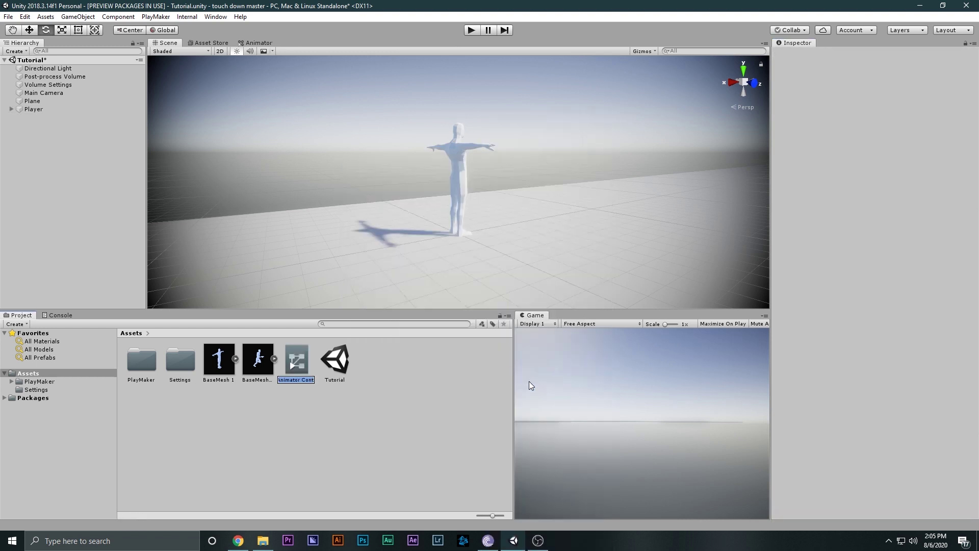
type("Player")
key("Return")
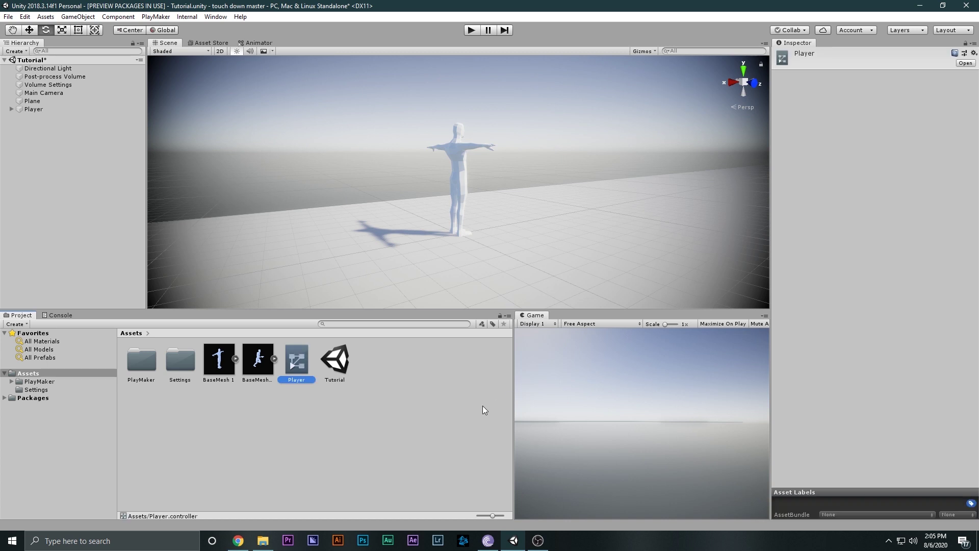
Step: Open the Player animator controller and add the Running animation as its default state beside Entry
double_click(295, 358)
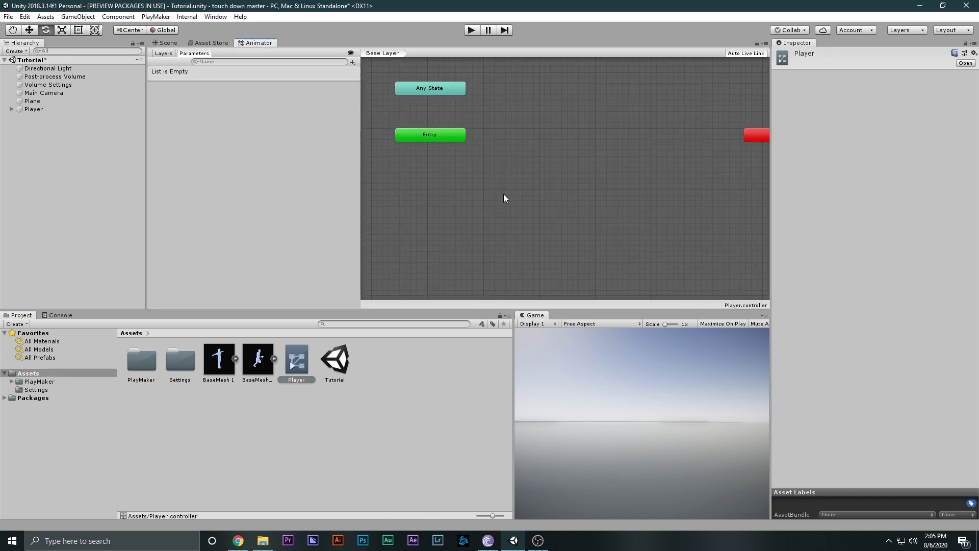
left_click_drag(259, 361, 383, 254)
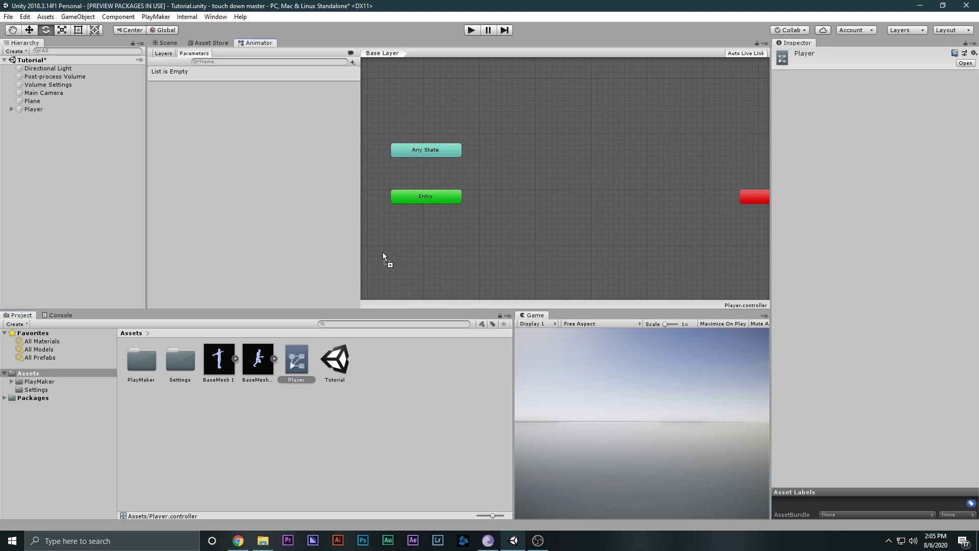
left_click_drag(511, 213, 543, 196)
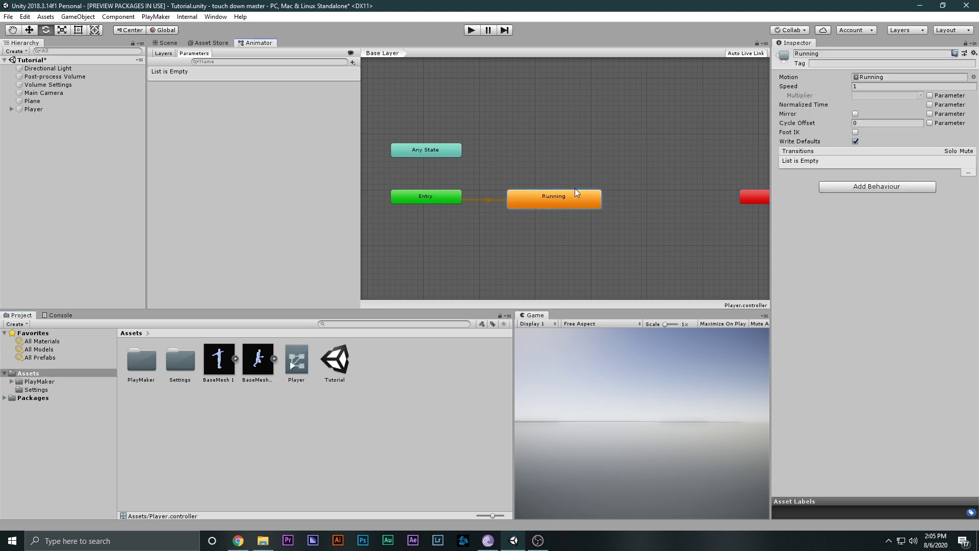
Step: Preview the Running clip assigned to the Running state, and pause the preview
double_click(545, 201)
left_click(781, 308)
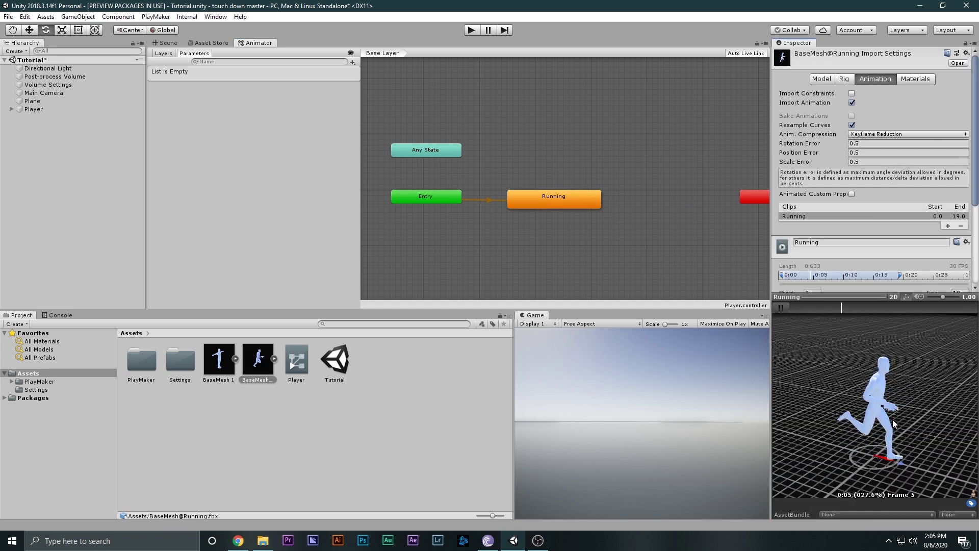
left_click(781, 308)
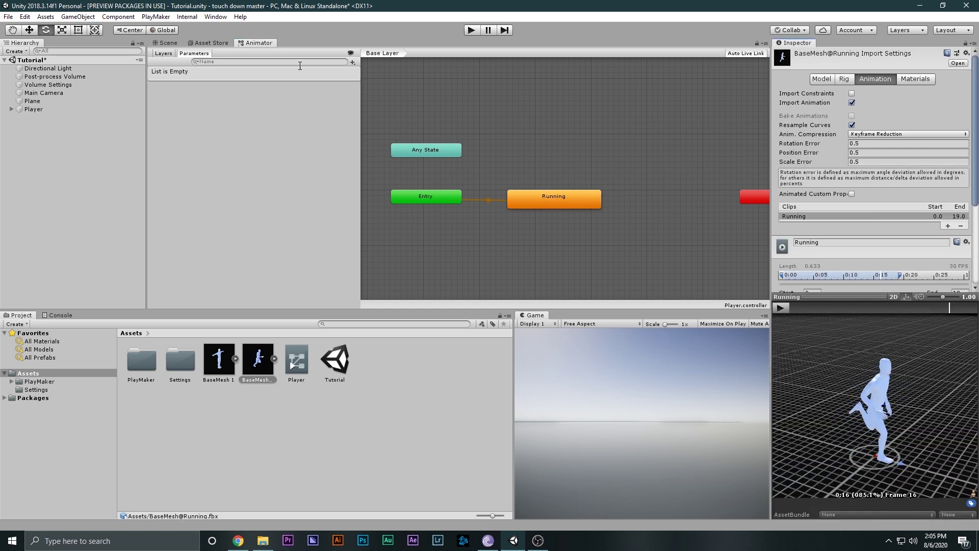
Step: Assign the Player animator controller to the Player character's Animator component in the scene
left_click(165, 44)
left_click(38, 109)
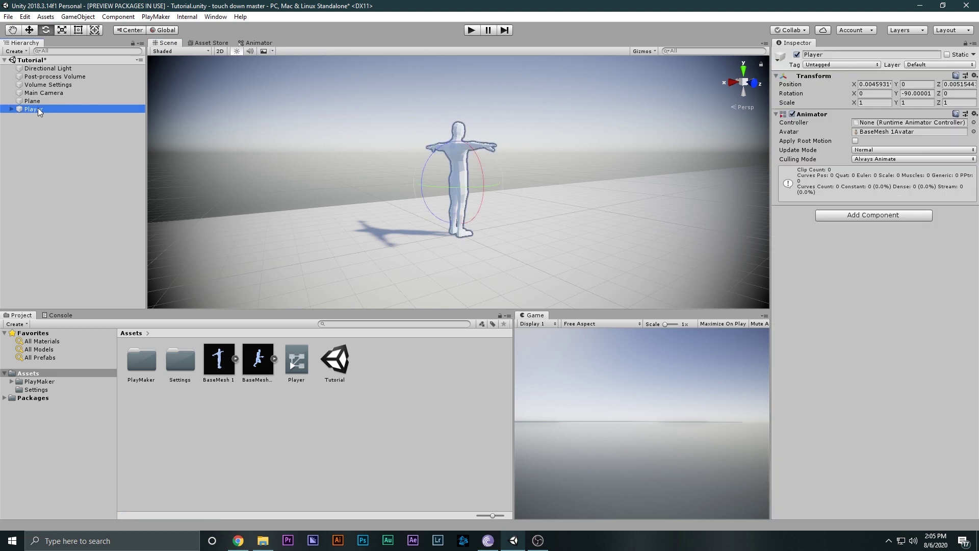
left_click_drag(293, 366, 896, 124)
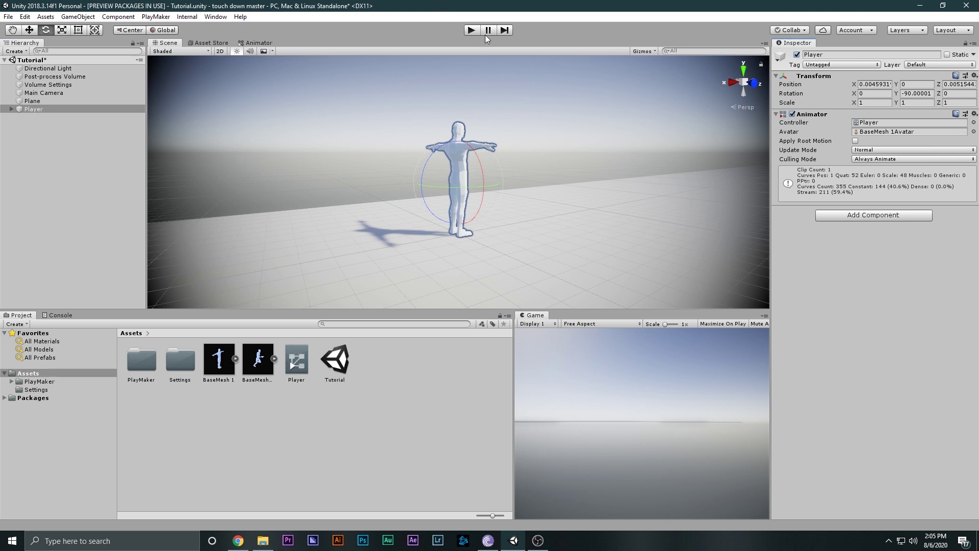
Step: Play the scene to check the running character, and view the Running state's progress in the Animator graph
left_click(473, 30)
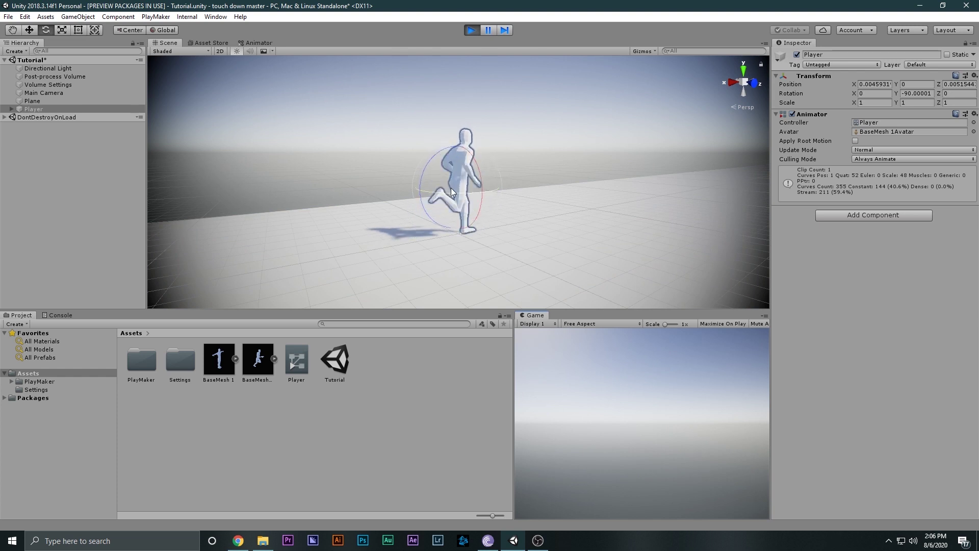
left_click(256, 42)
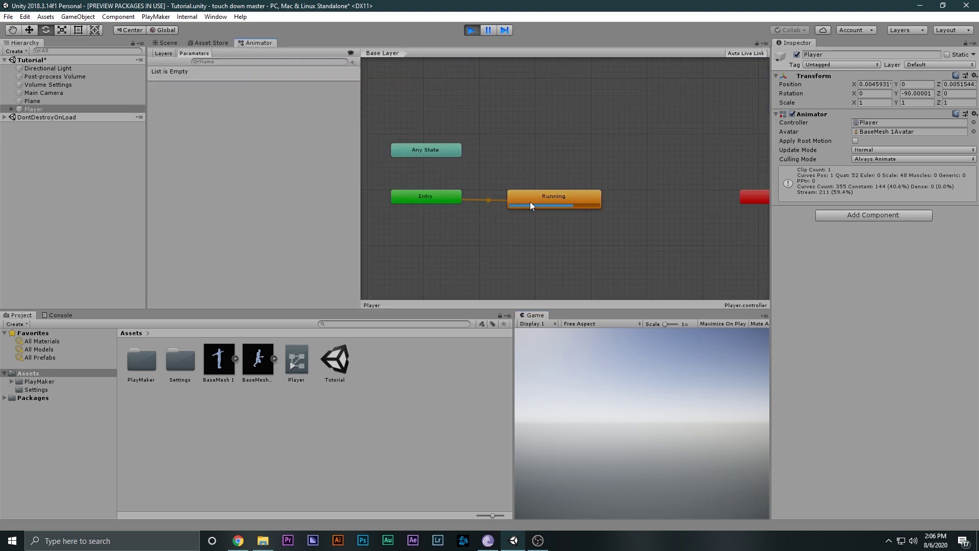
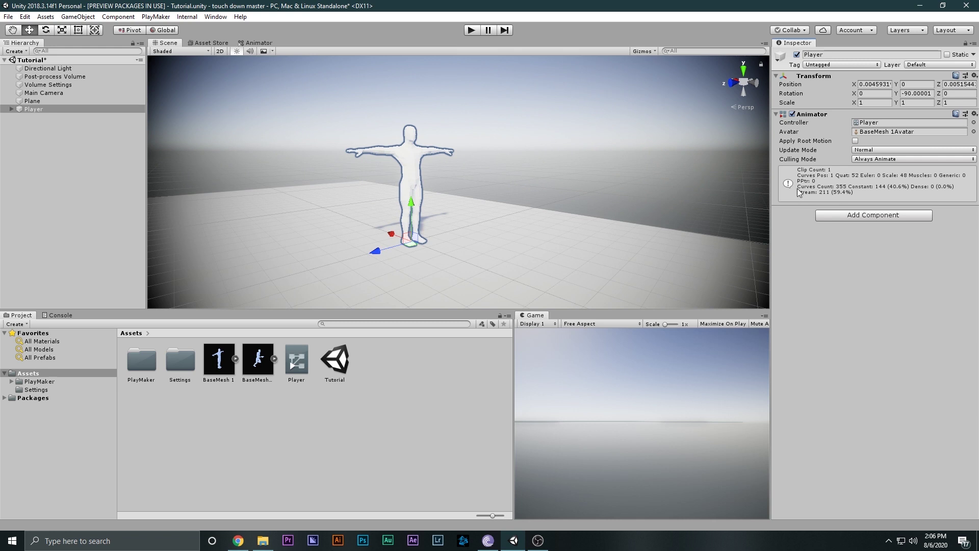
Step: Raise the Player above the plane to a Y position of 2.4 and play the scene
left_click(841, 217)
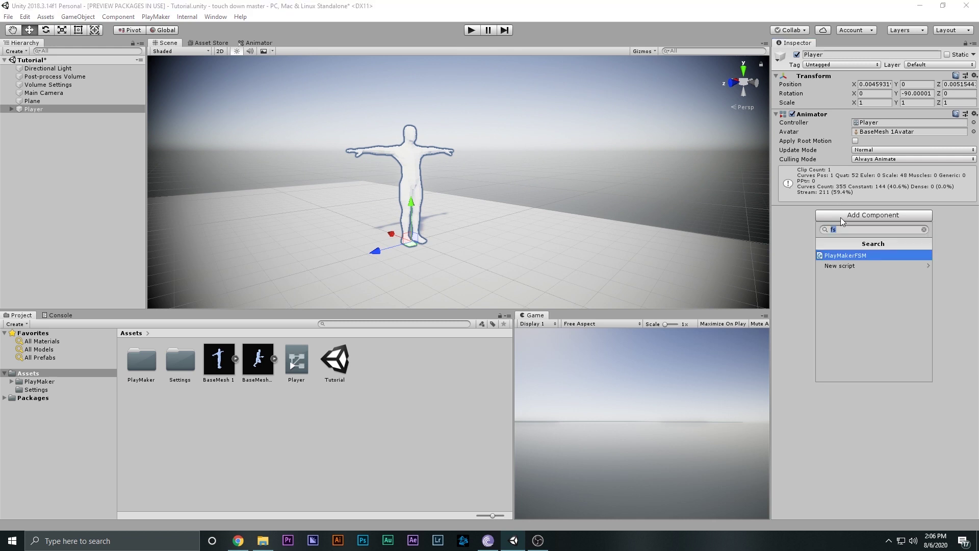
left_click(421, 195)
left_click_drag(412, 201, 409, 145)
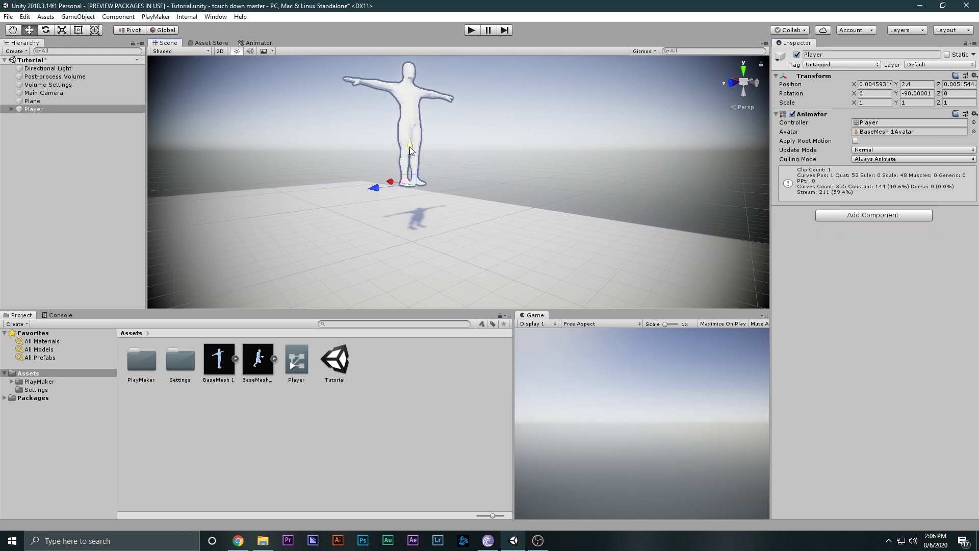
left_click(471, 30)
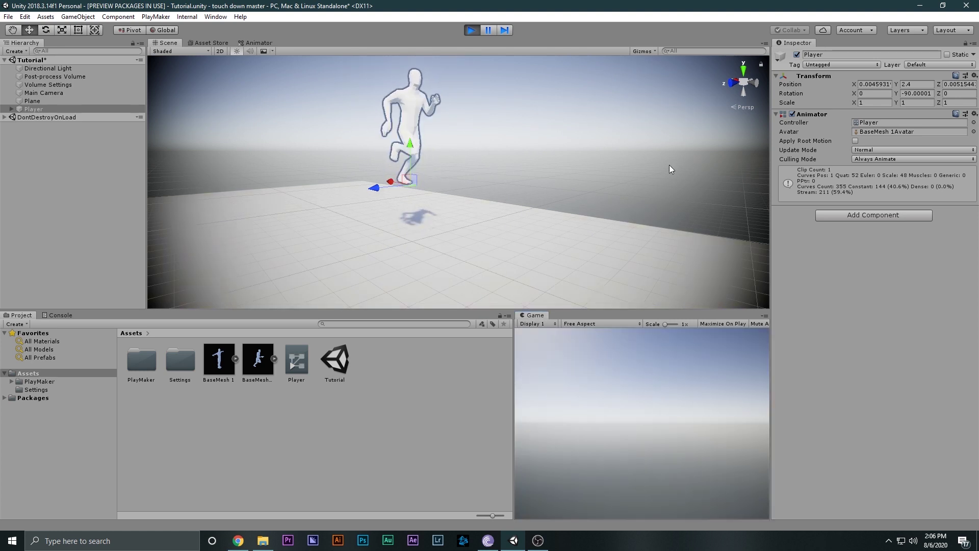
Step: Add a Rigidbody to the Player during play mode to test its fall, and stop the scene
left_click(833, 216)
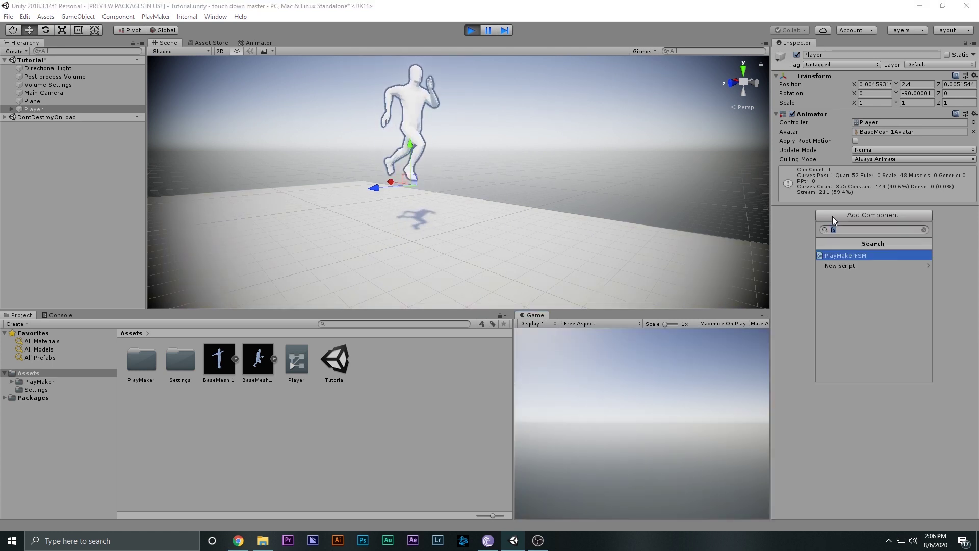
type("rih")
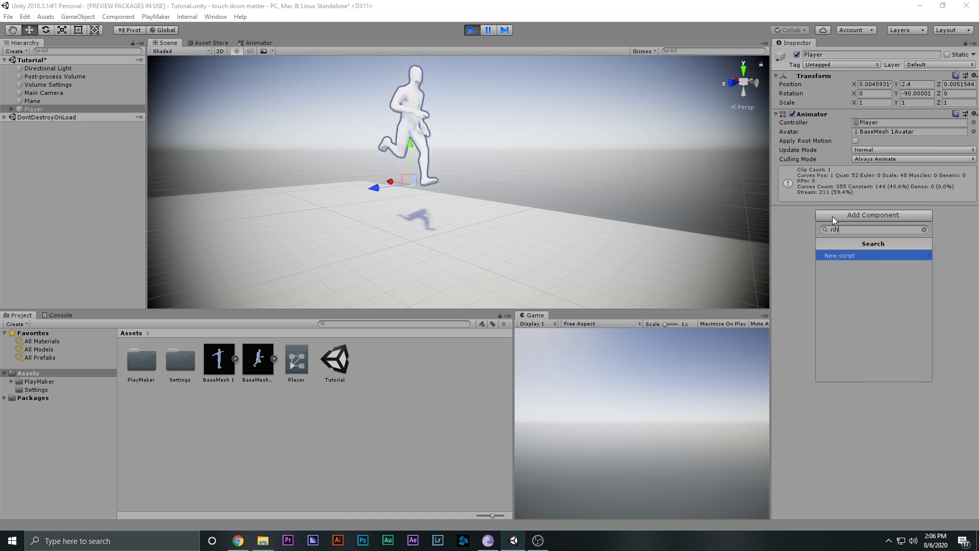
key("BackSpace")
type("g")
key("Return")
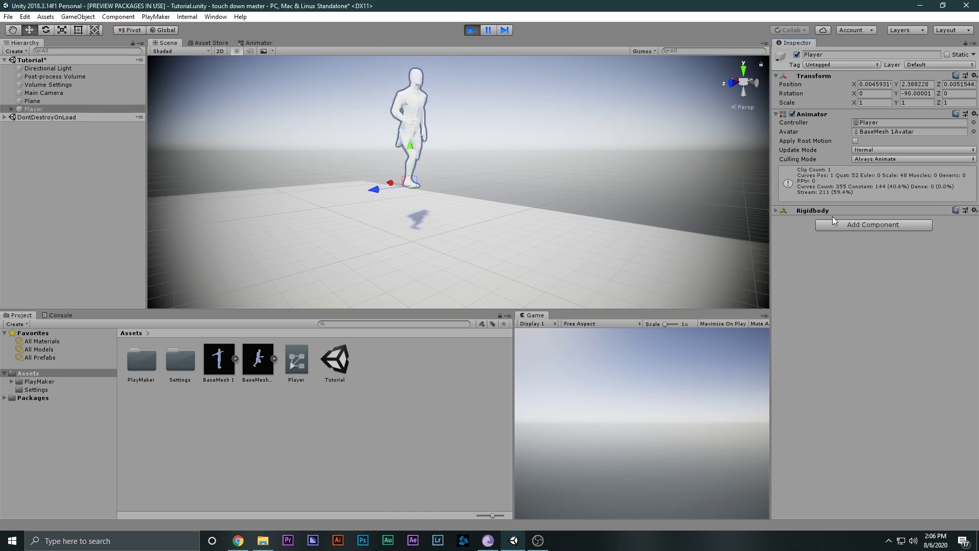
left_click_drag(469, 228, 436, 390, "alt")
left_click(467, 32)
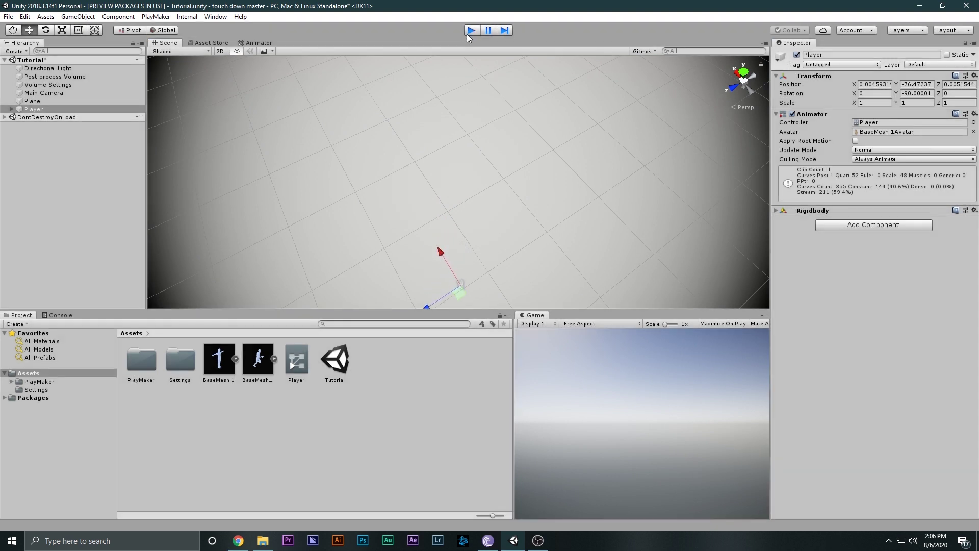
Step: Add a Rigidbody and a Capsule Collider to the Player and expand the Rigidbody's settings
right_click_drag(548, 184, 564, 81)
left_click(861, 216)
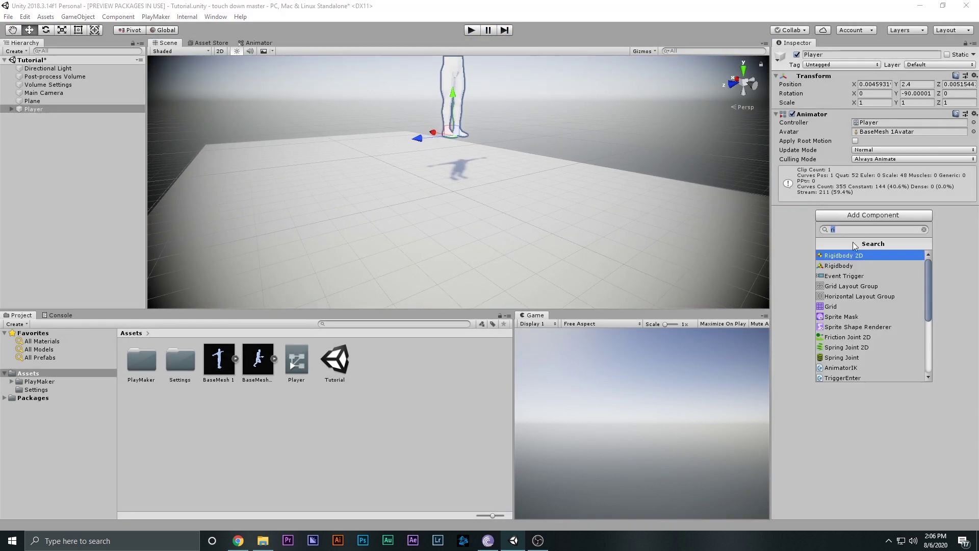
left_click(849, 263)
left_click(870, 227)
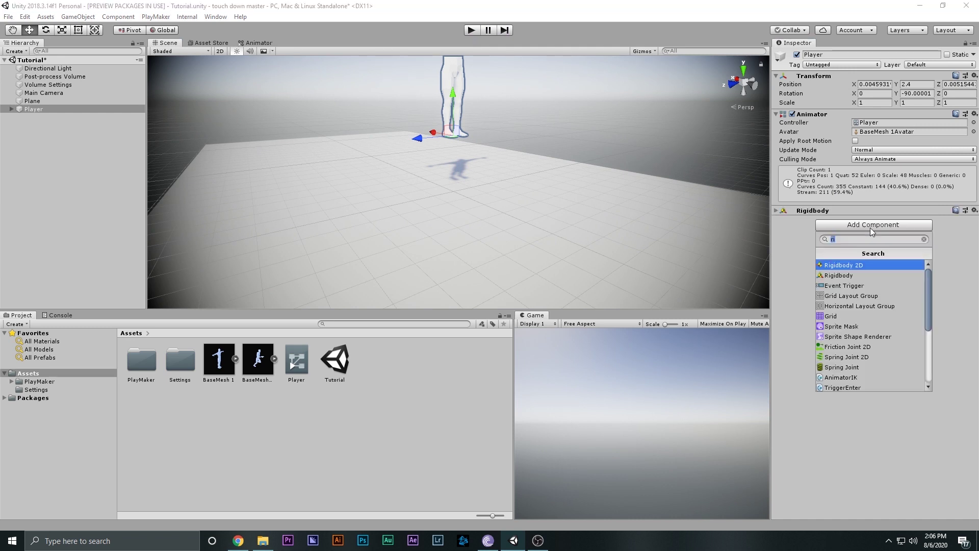
type("ca")
left_click(862, 306)
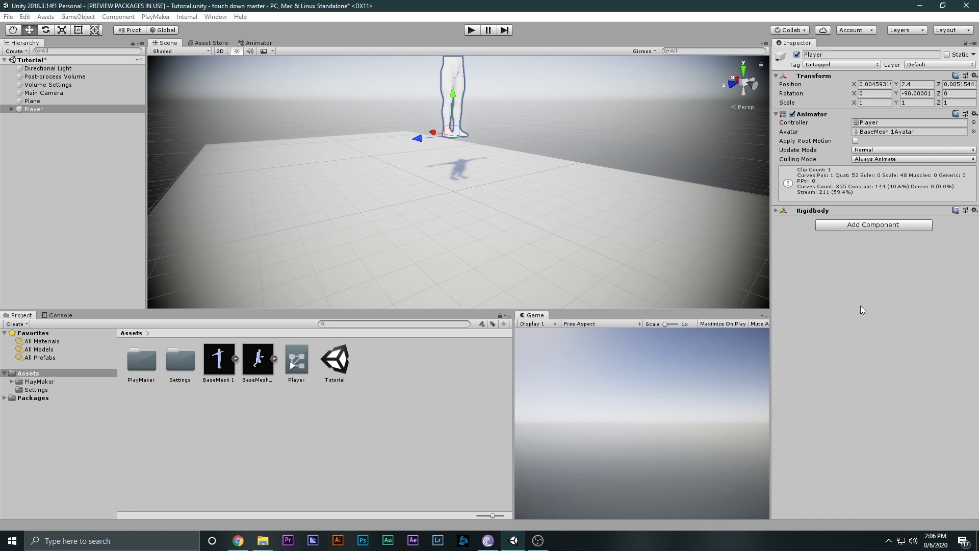
left_click(781, 220)
left_click(781, 210)
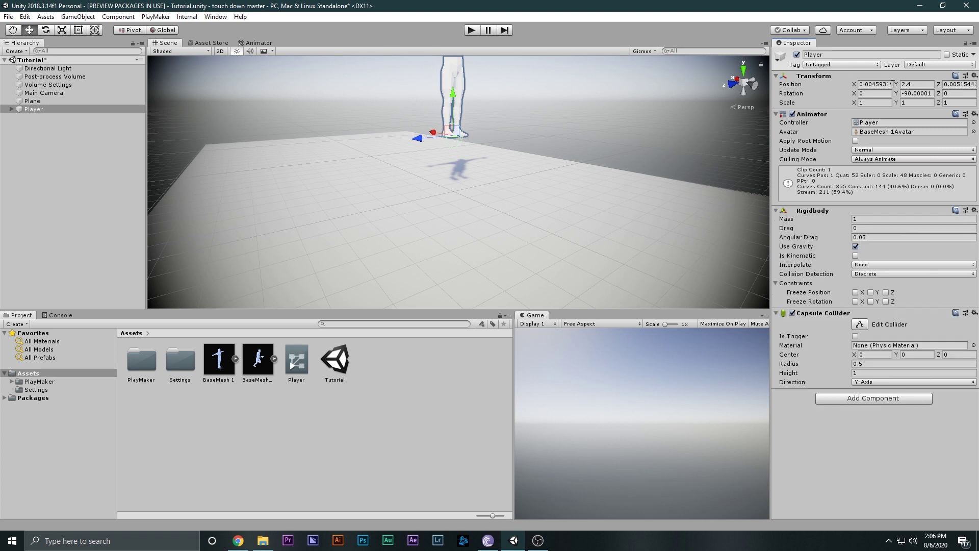
Step: Reset the Player's X, Y and Z position to 0
left_click(873, 83)
type("0")
key("Tab")
type("0")
key("Tab")
type("0")
Step: Set the Capsule Collider's center Y to 2.51 in the front view and turn off scene lighting to see its outline
middle_click_drag(517, 155, 524, 202)
scroll(522, 164, "up", 3)
scroll(522, 164, "up", 4)
left_click(734, 85)
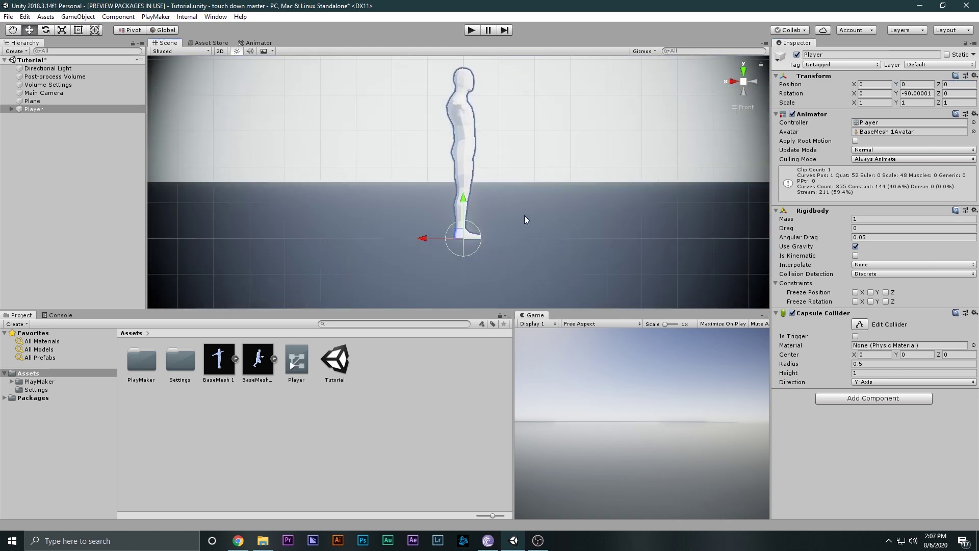
scroll(587, 235, "down", 2)
left_click(897, 354)
type("2.75")
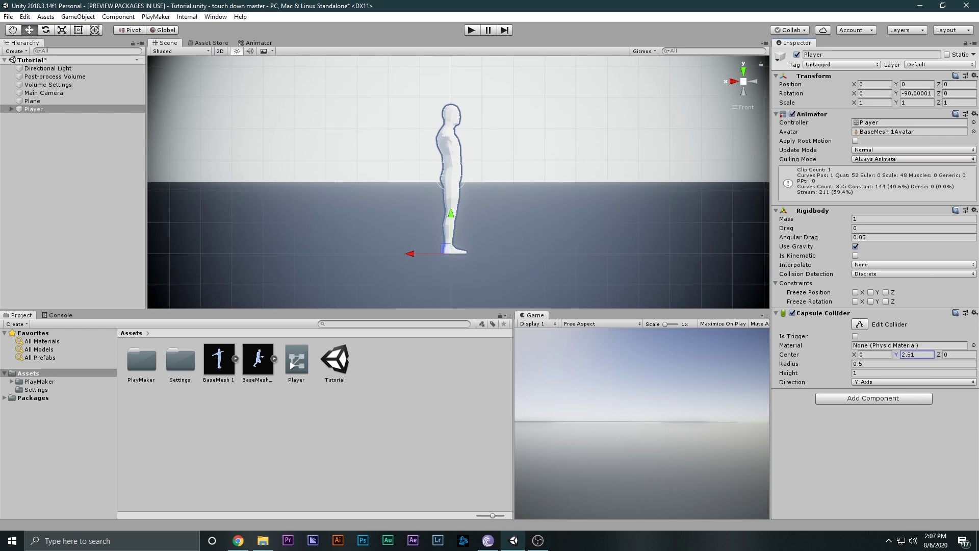
left_click(236, 51)
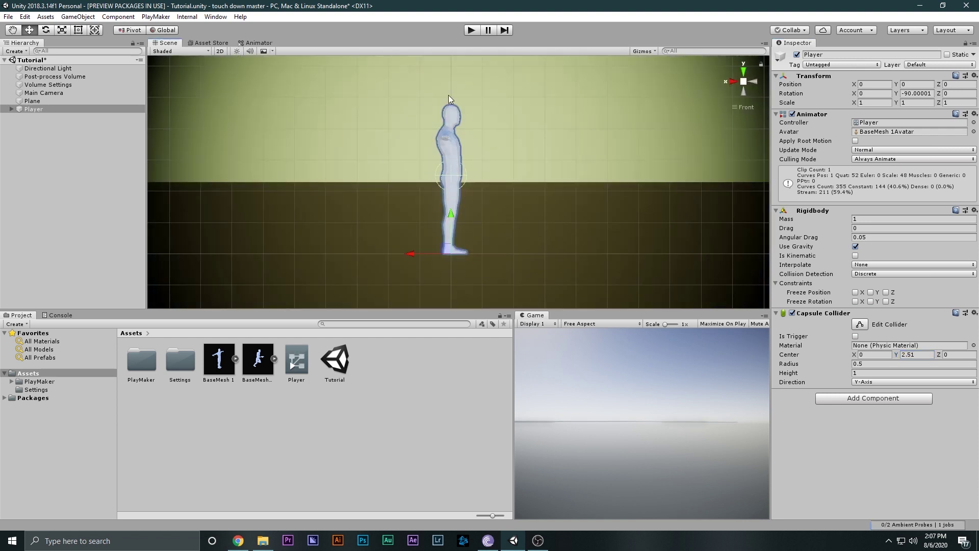
Step: Set the Capsule Collider's radius to 0.66 and height to 5.01, and check its fit around the feet
left_click(856, 364)
type("0.66")
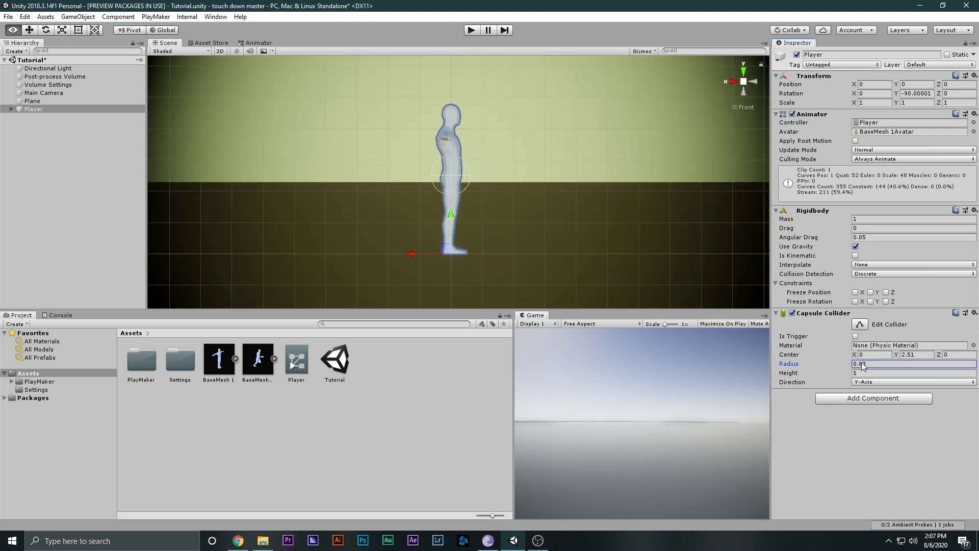
left_click(857, 374)
type("5.02")
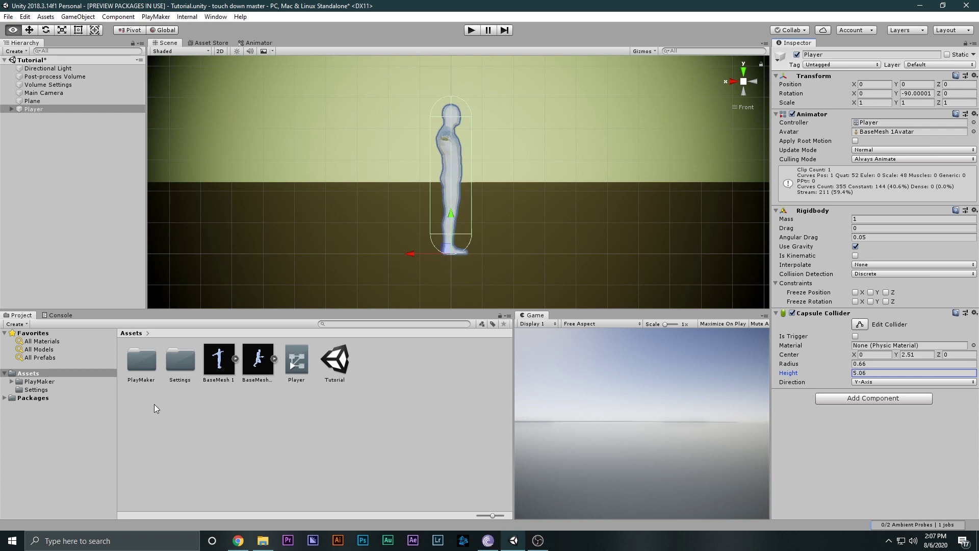
left_click_drag(153, 405, 152, 405, "alt")
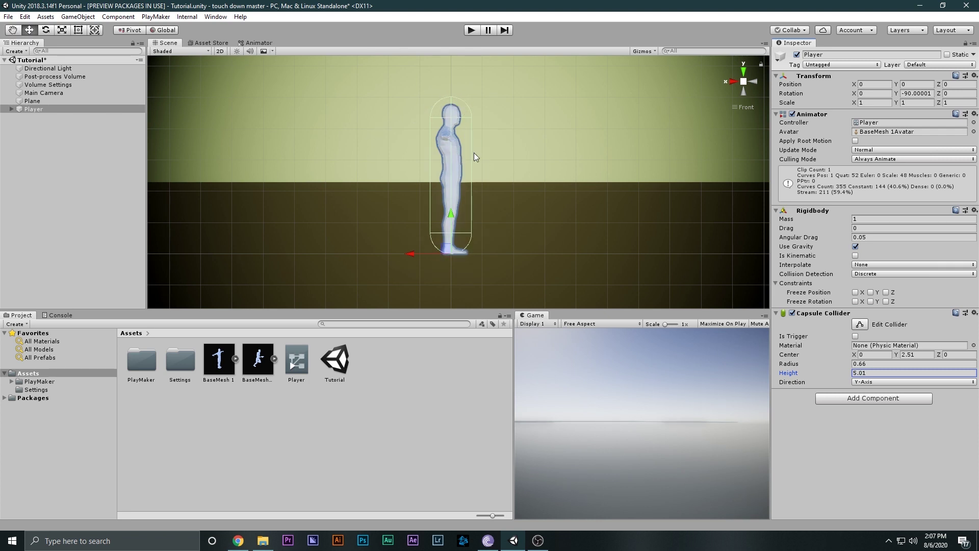
scroll(485, 168, "up", 5)
scroll(491, 176, "up", 10)
middle_click_drag(485, 273, 476, 228)
scroll(531, 141, "down", 5)
scroll(531, 141, "down", 15)
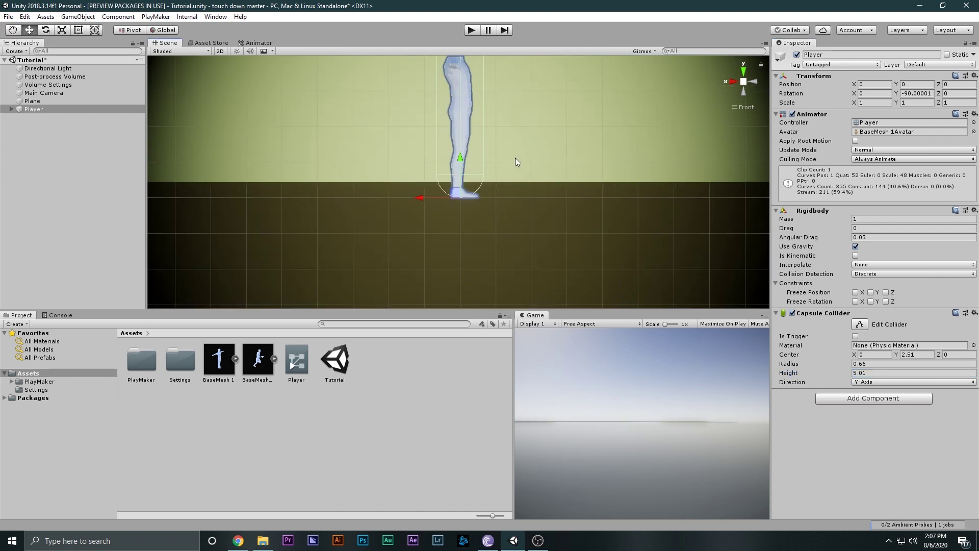
Step: Raise the Player to a Y position of 1.84 and turn scene lighting back on
middle_click_drag(457, 142, 448, 197)
left_click_drag(452, 209, 452, 155)
left_click(237, 51)
Step: Play the scene to check how the Player lands on the plane, and stop it
left_click_drag(614, 77, 525, 102, "alt")
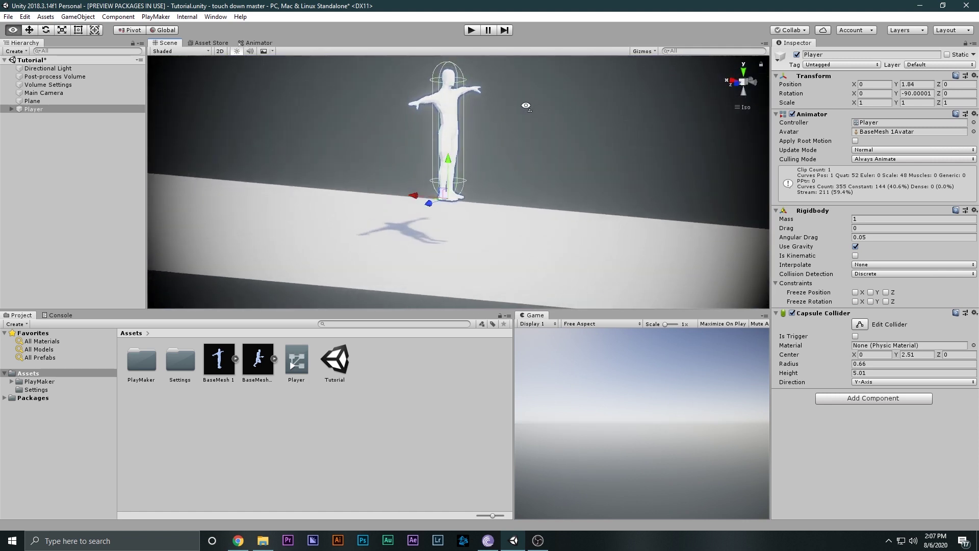
left_click(734, 80)
left_click_drag(663, 97, 470, 161, "alt")
left_click(476, 29)
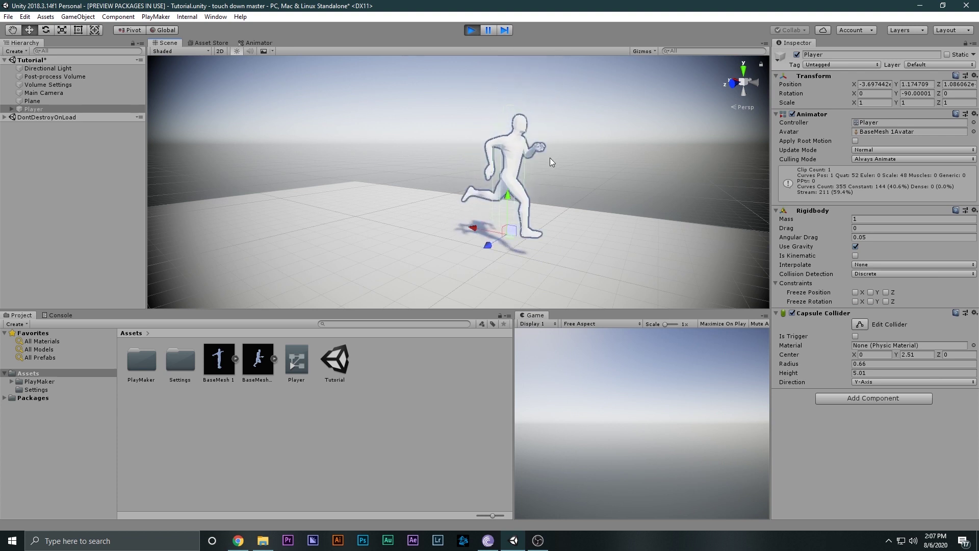
left_click(470, 30)
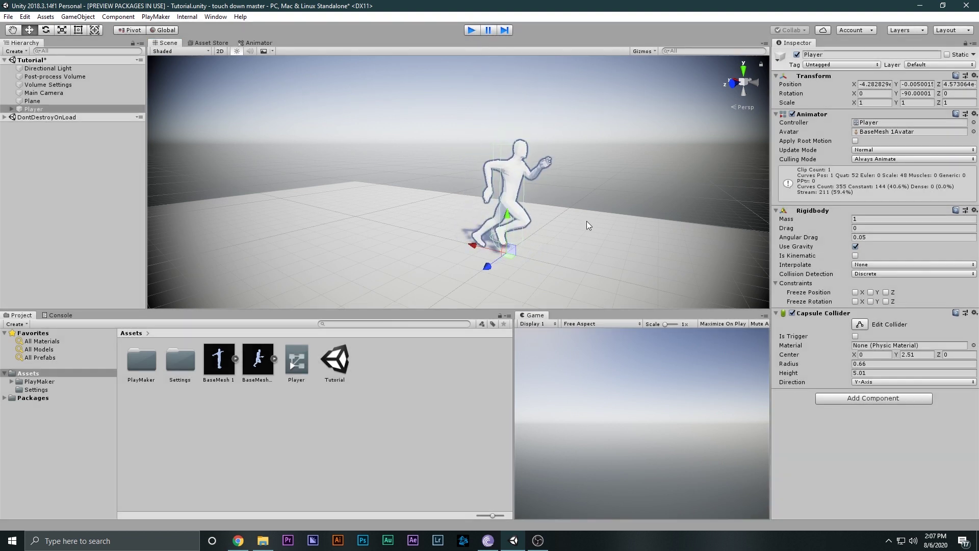
Step: Add a PlayMakerFSM component to the Player
right_click_drag(491, 164, 584, 164)
scroll(583, 164, "down", 5)
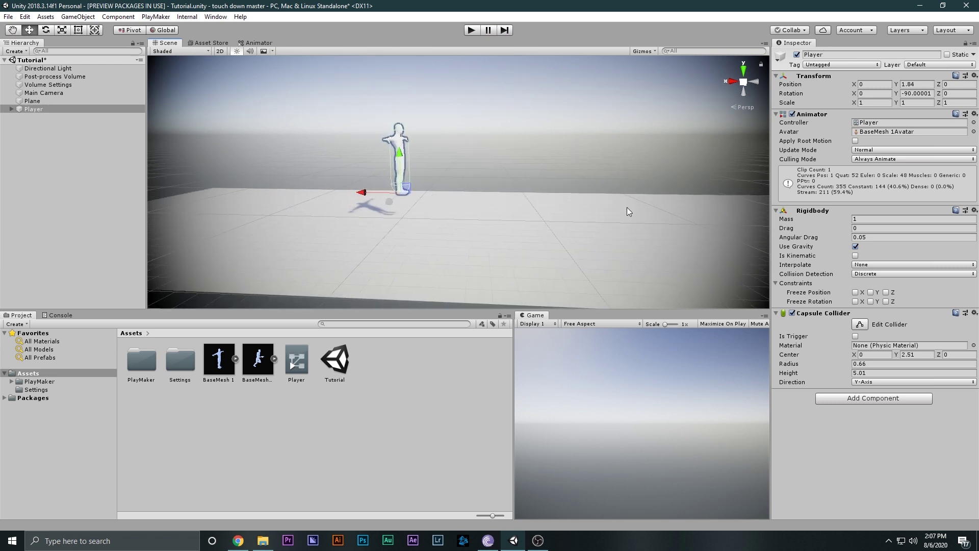
left_click(841, 398)
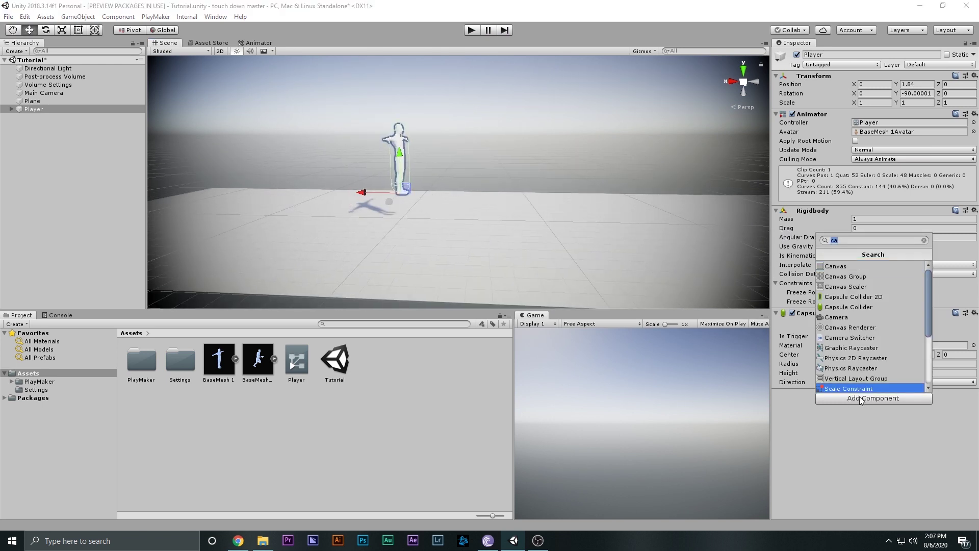
type("fs")
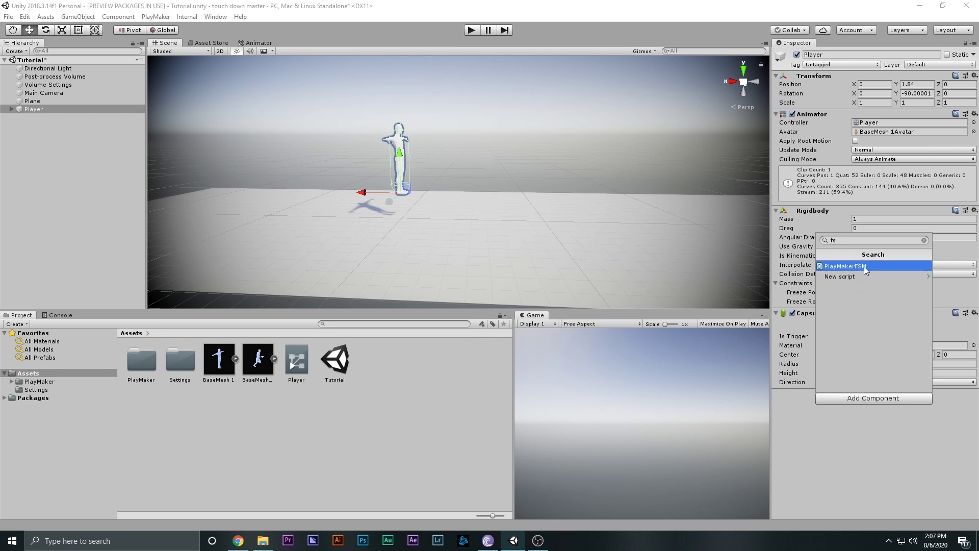
left_click(852, 268)
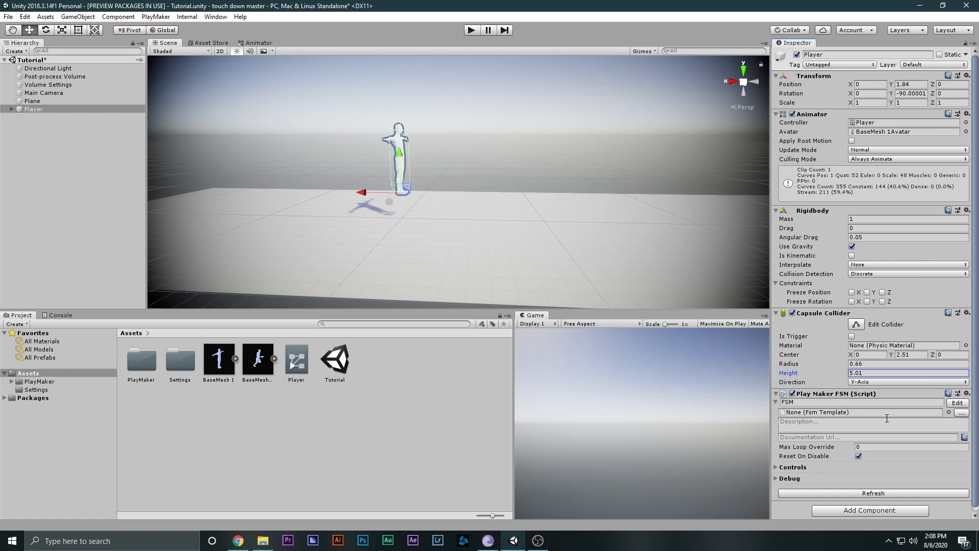
Step: Open the Player's FSM in the PlayMaker editor and add a Translate action to State 1
left_click(807, 403)
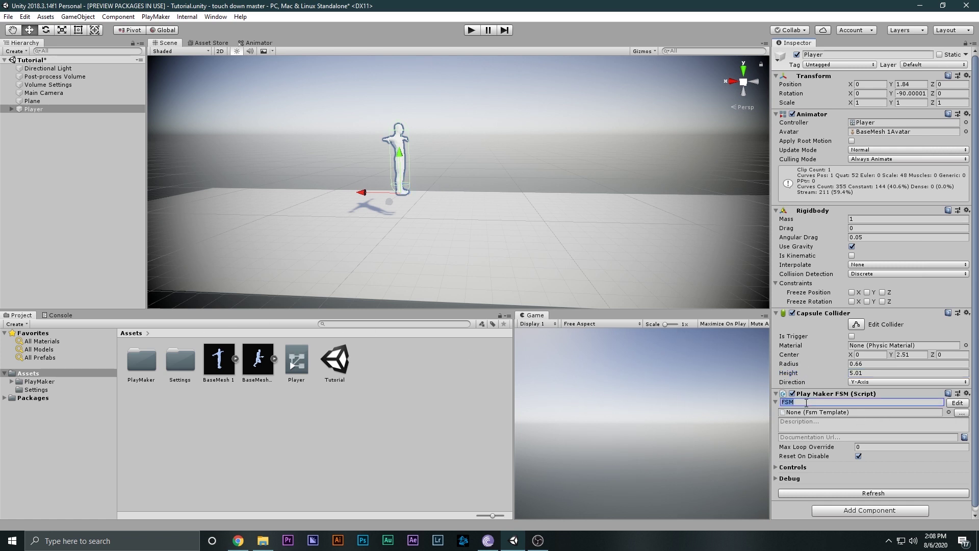
left_click(957, 403)
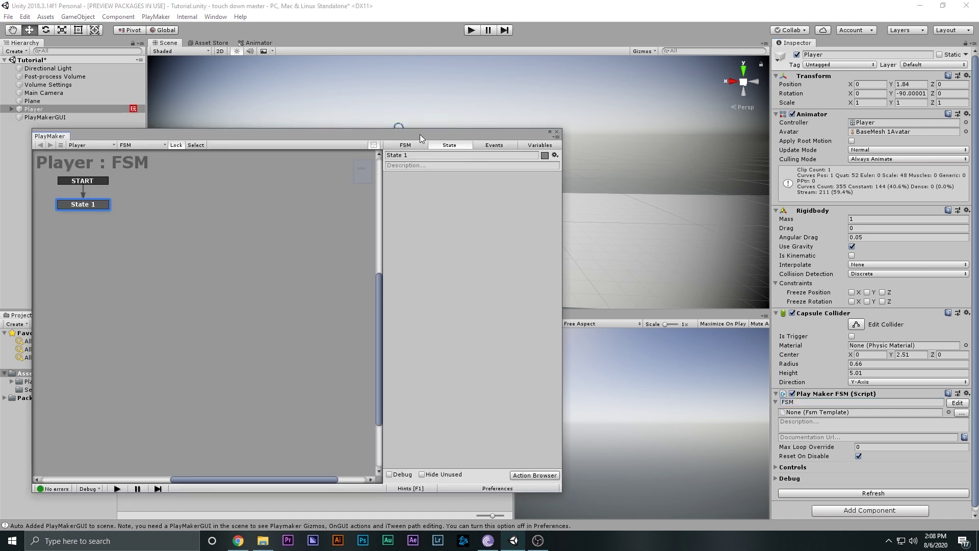
left_click_drag(421, 133, 507, 130)
middle_click_drag(167, 218, 256, 253)
double_click(524, 262)
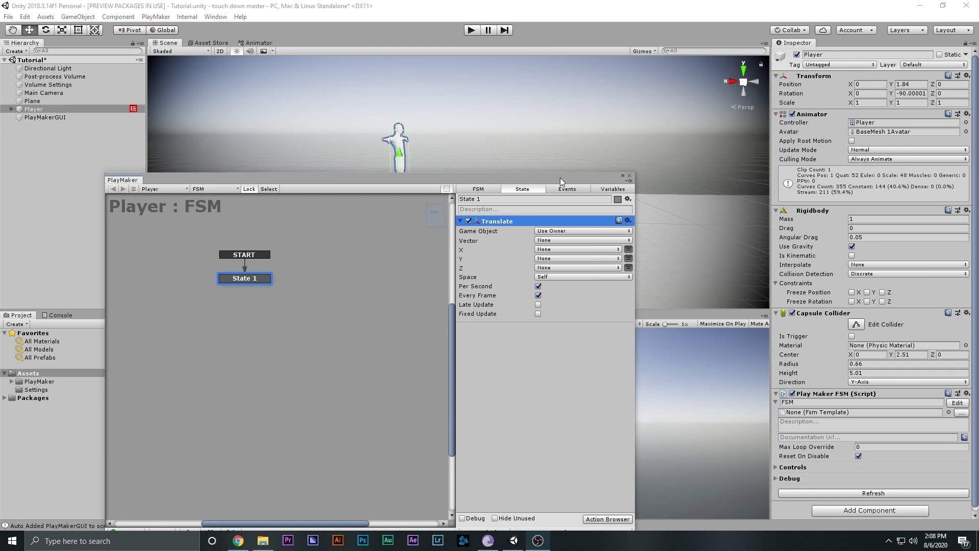
left_click_drag(559, 179, 524, 246)
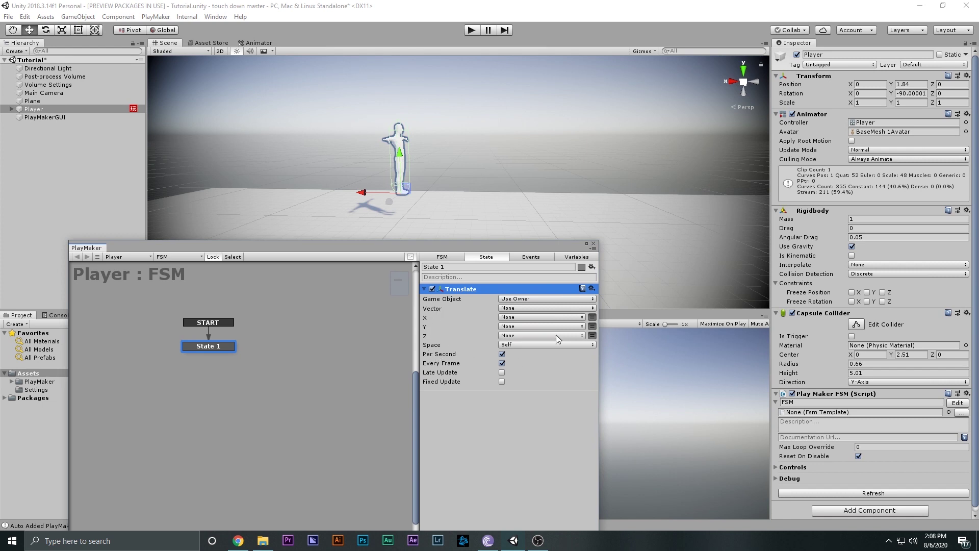
Step: Set the Player's position to X 3.57 and Y 0, and switch the transform handles to Center and Local
left_click_drag(360, 197, 450, 191)
mouse_move(851, 87)
left_mouse_down()
mouse_move(861, 87)
mouse_move(842, 87)
mouse_move(864, 87)
mouse_move(818, 88)
mouse_move(869, 83)
left_mouse_up()
type("-5")
left_click(900, 83)
key("BackSpace")
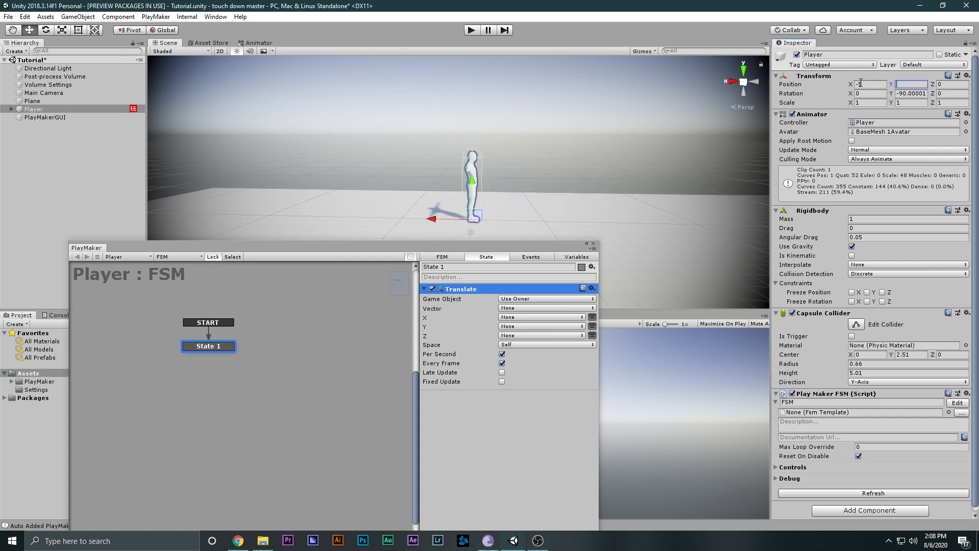
left_click(869, 84)
key("BackSpace")
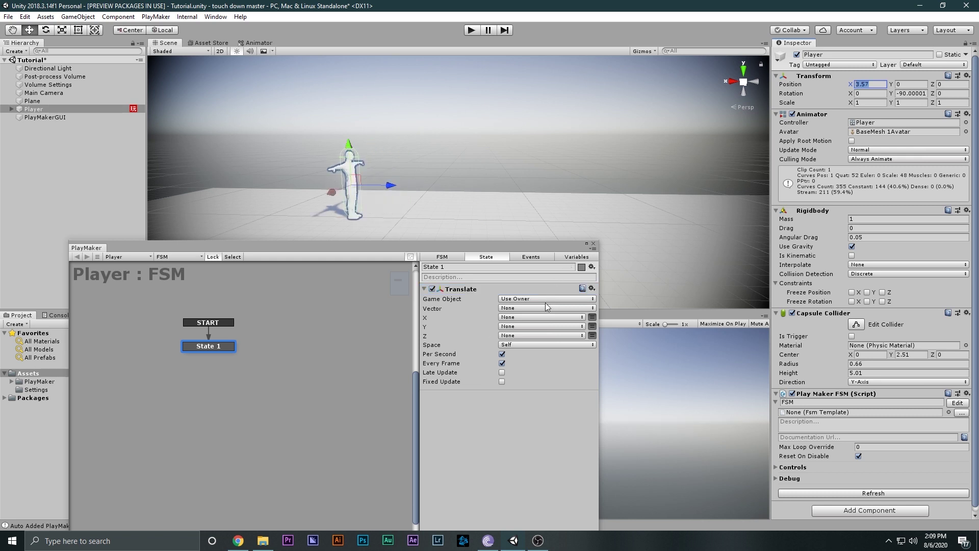
Step: Create a new Speed variable for the Translate action's X value and show its variable properties
left_click(592, 317)
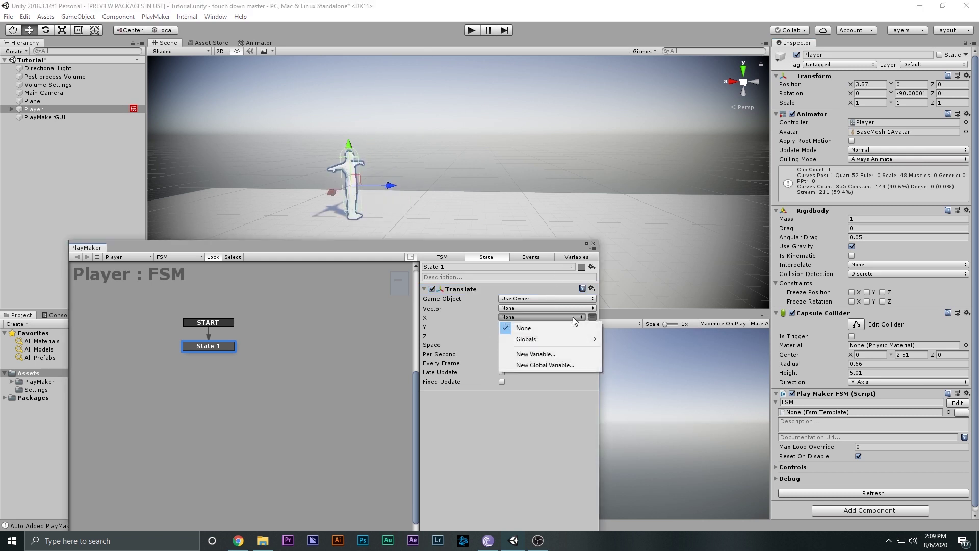
left_click(528, 352)
type("Spe")
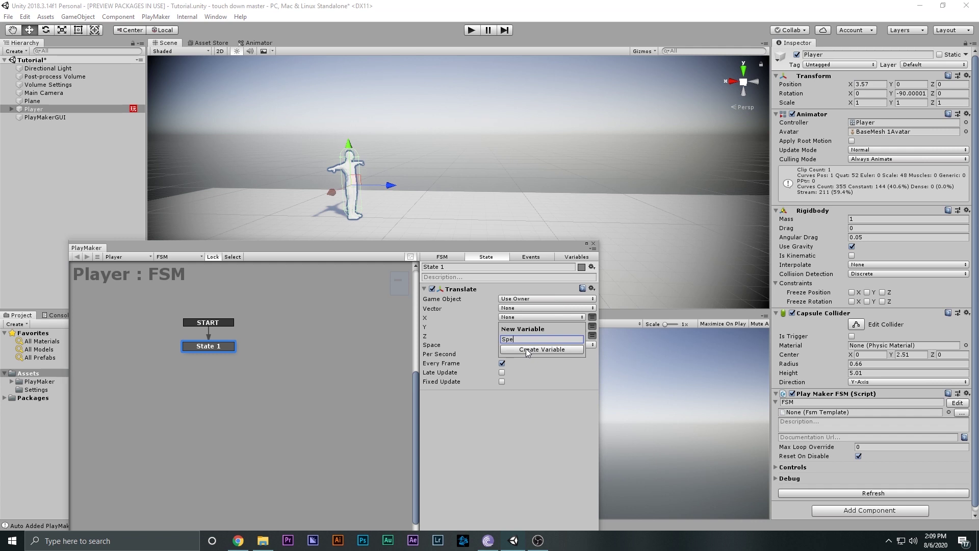
type("ed")
left_click(528, 352)
left_click(558, 254)
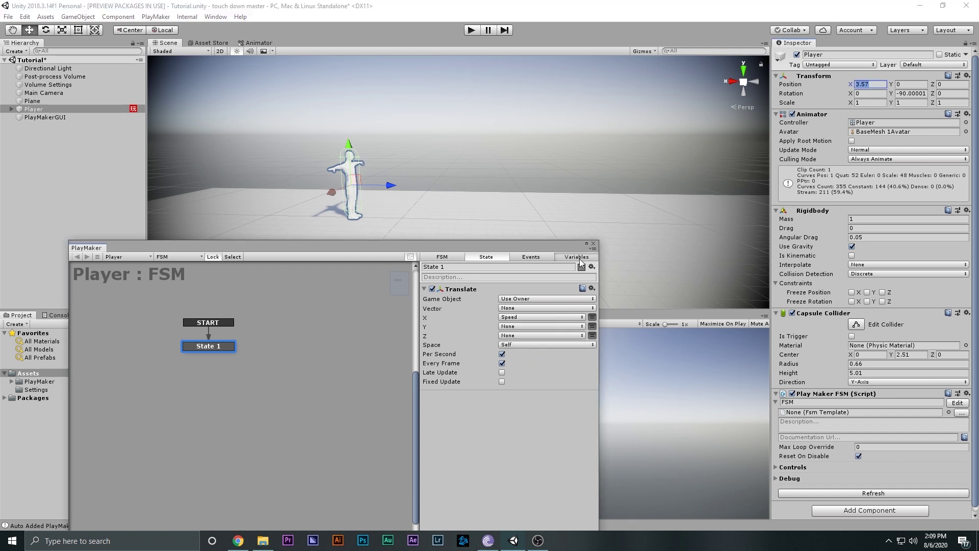
left_click_drag(557, 250, 566, 146)
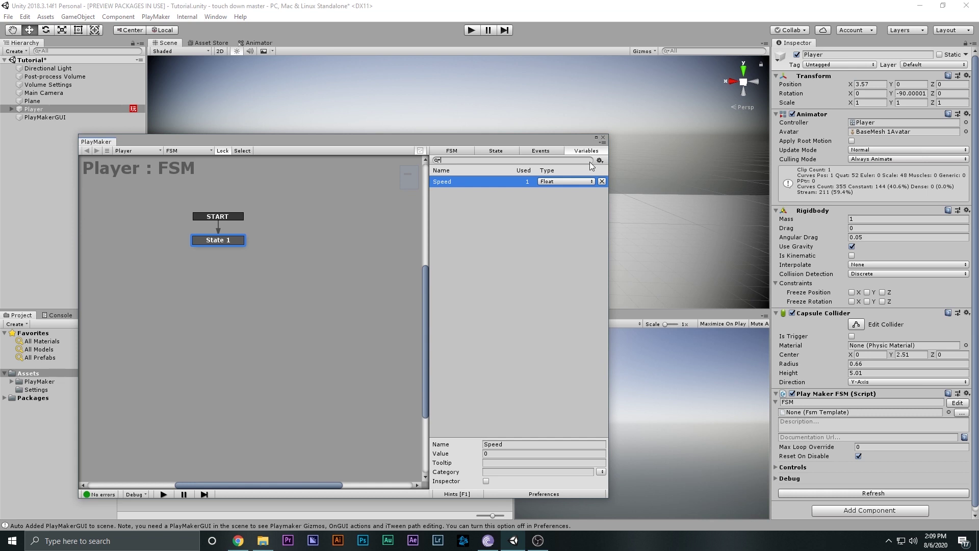
Step: Expose the Speed variable in the Inspector, expand the FSM's Controls there and close the PlayMaker editor
left_click(492, 454)
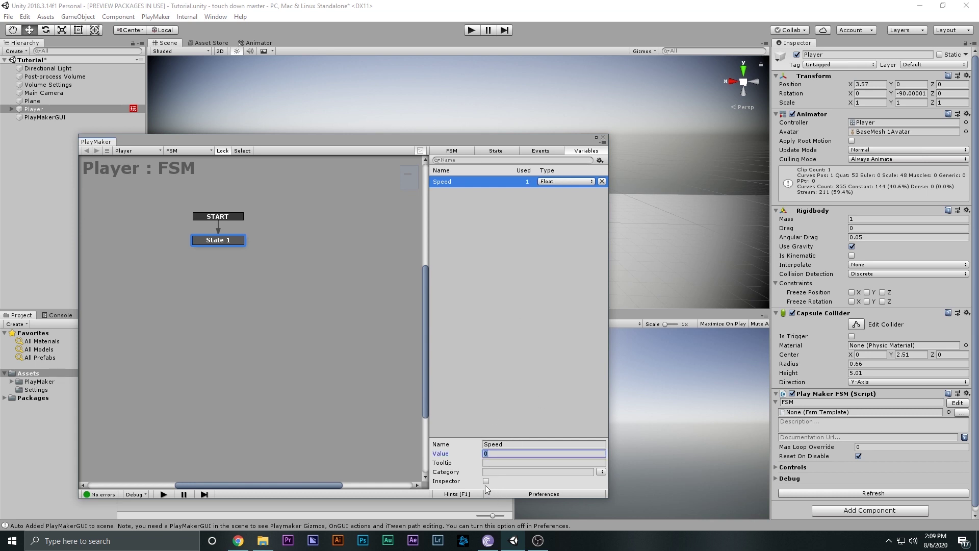
left_click(487, 481)
left_click(777, 468)
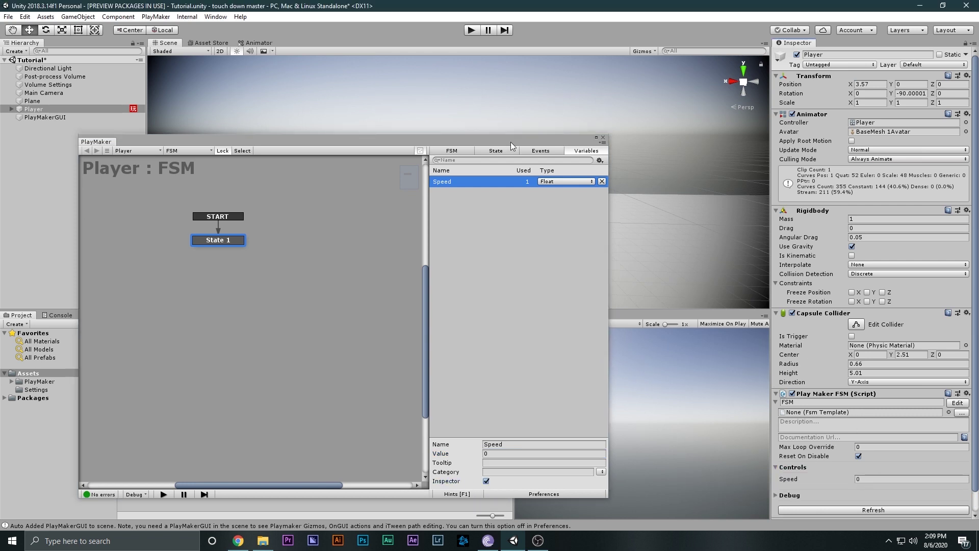
left_click(452, 151)
left_click(496, 151)
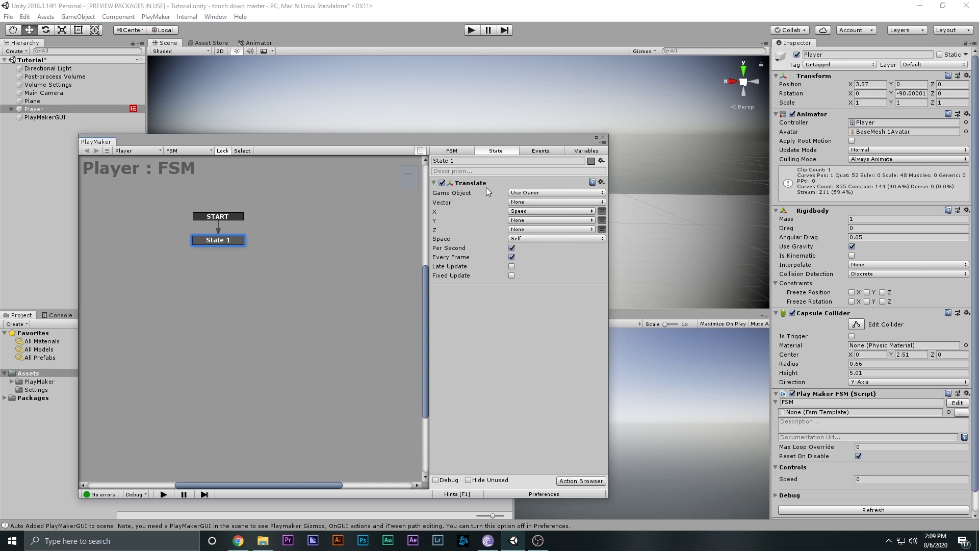
left_click(603, 139)
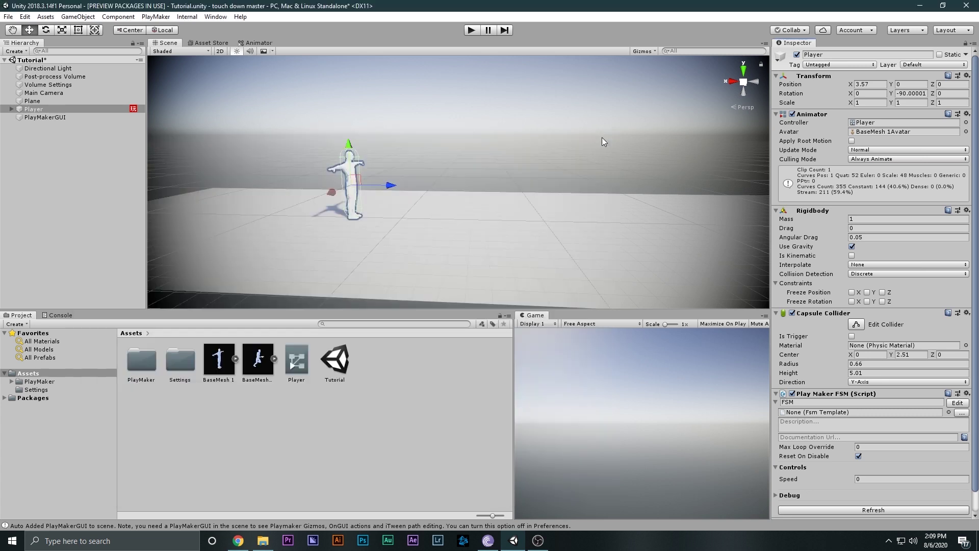
Step: Run the scene, test the Player's movement with Speed set to 10, and stop play mode
left_click(473, 30)
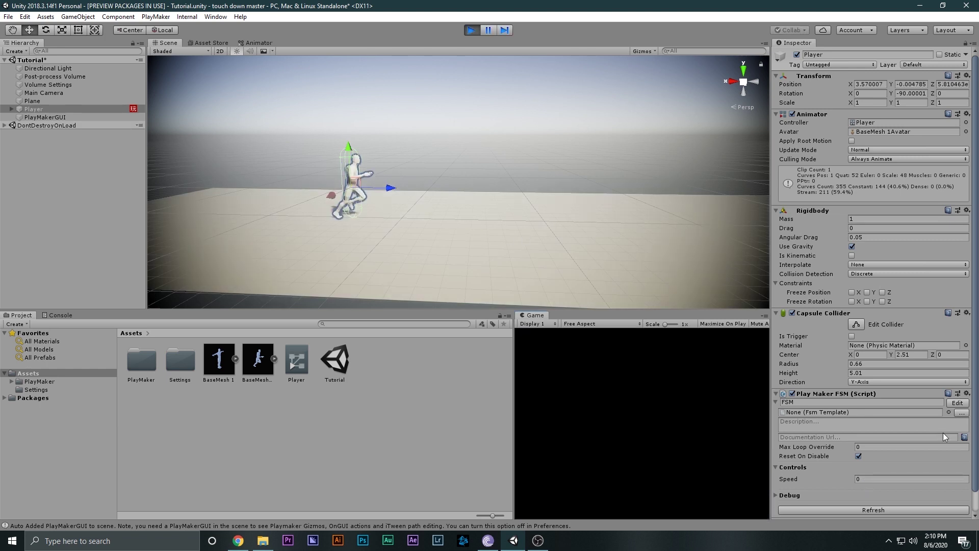
left_click(887, 479)
type("10")
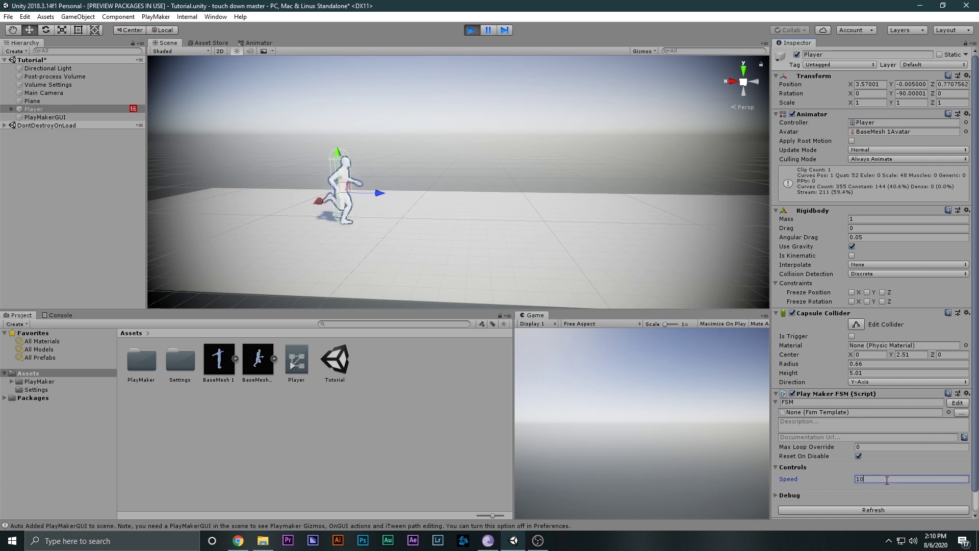
key("BackSpace")
key("BackSpace")
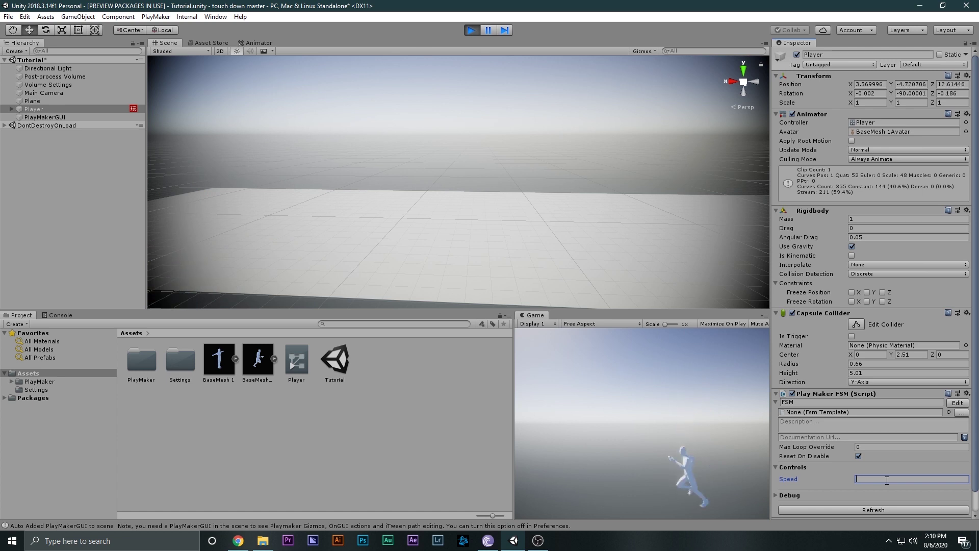
left_click(472, 30)
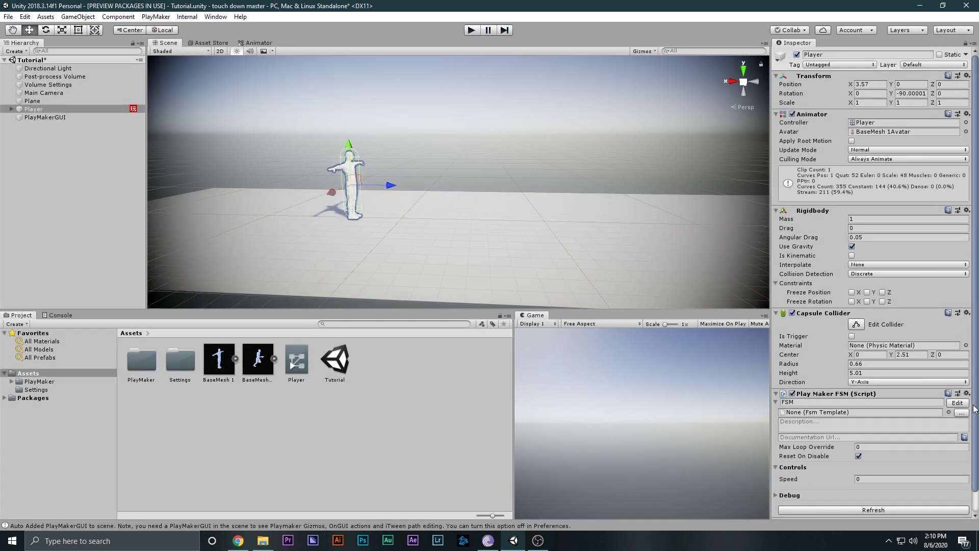
Step: In the Player's Translate action, set X to None and Z to the Speed variable, and close the PlayMaker editor
left_click(952, 403)
left_click(586, 209)
left_click(533, 219)
left_click(526, 226)
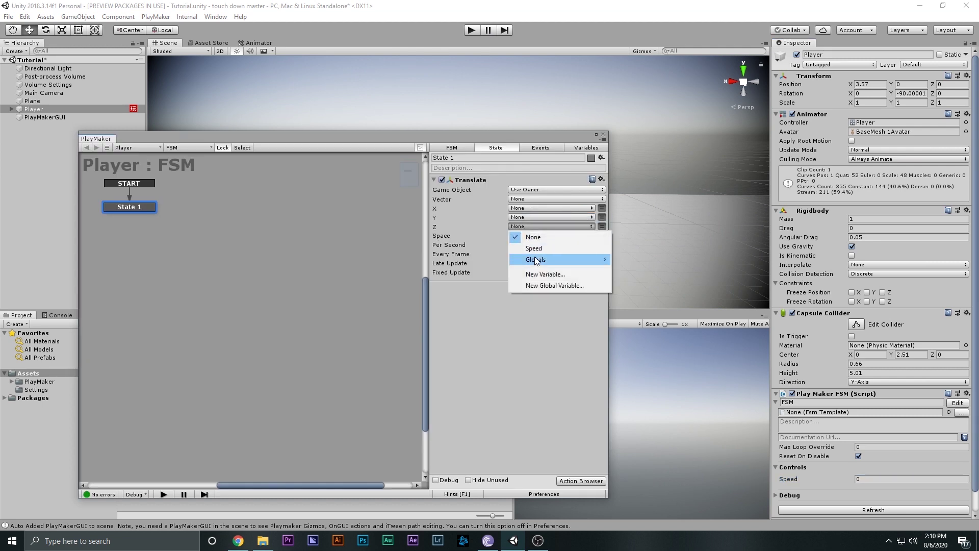
left_click(534, 248)
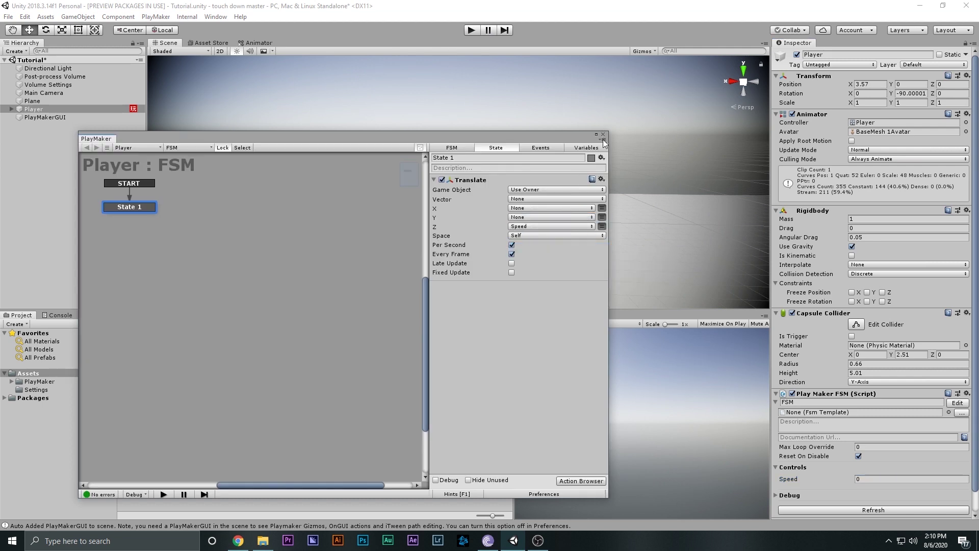
left_click(603, 134)
Step: Play-test the Player running along Z with Speed at 2 and at 10, follow it across the plane, and stop play mode
left_click(466, 26)
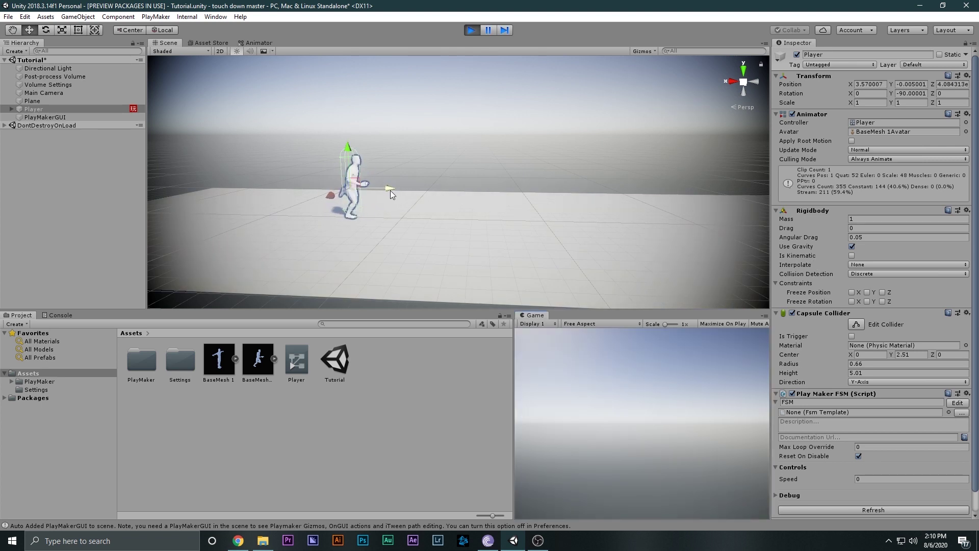
right_click_drag(725, 87, 574, 97)
right_click_drag(663, 127, 625, 137)
right_click_drag(658, 142, 709, 140)
scroll(888, 444, "down", 2)
left_click(876, 457)
type("2")
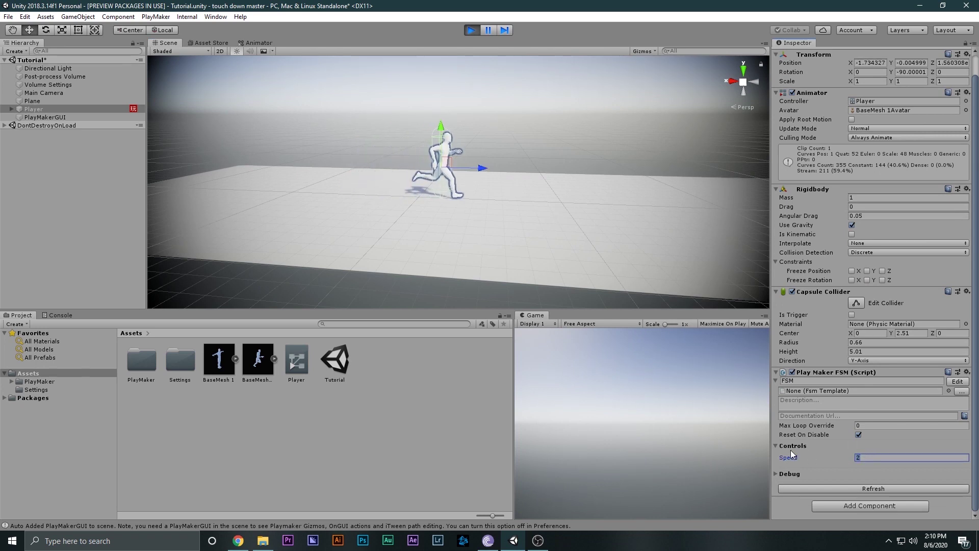
key("BackSpace")
type("10")
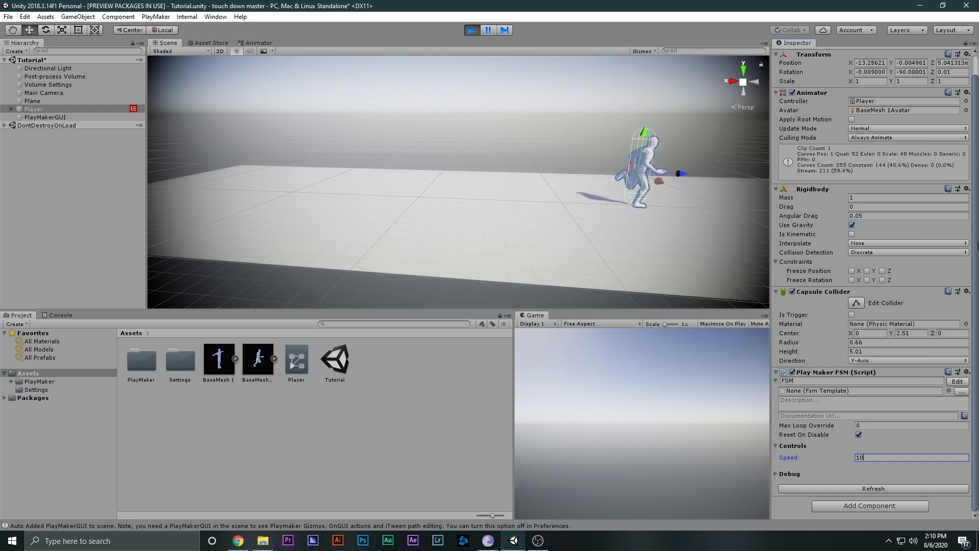
left_click_drag(581, 201, 406, 193)
middle_click_drag(406, 193, 773, 169)
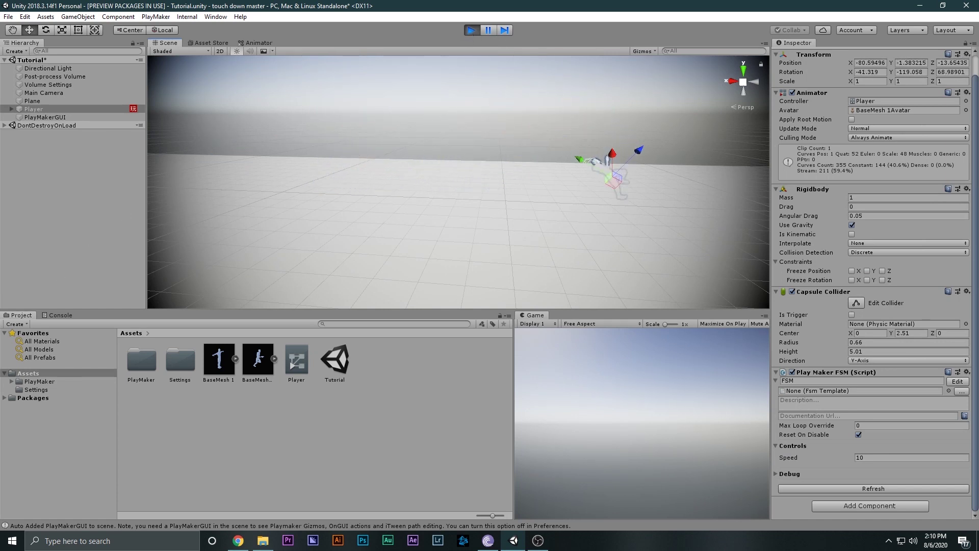
left_click(465, 31)
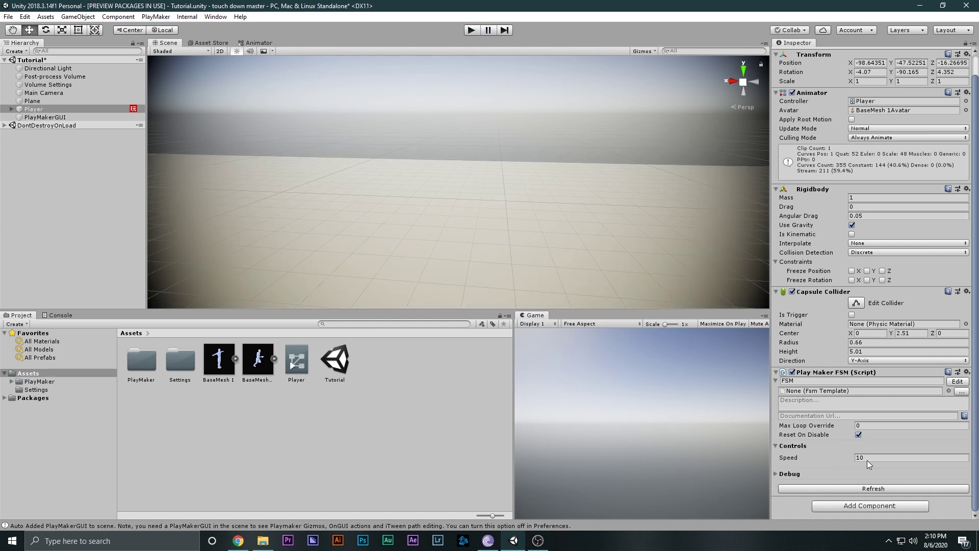
Step: Set the Player's Speed control to 10 outside play mode
left_click_drag(518, 245, 331, 210, "alt")
right_click_drag(331, 210, 408, 241)
key("w")
left_click(881, 455)
type("1")
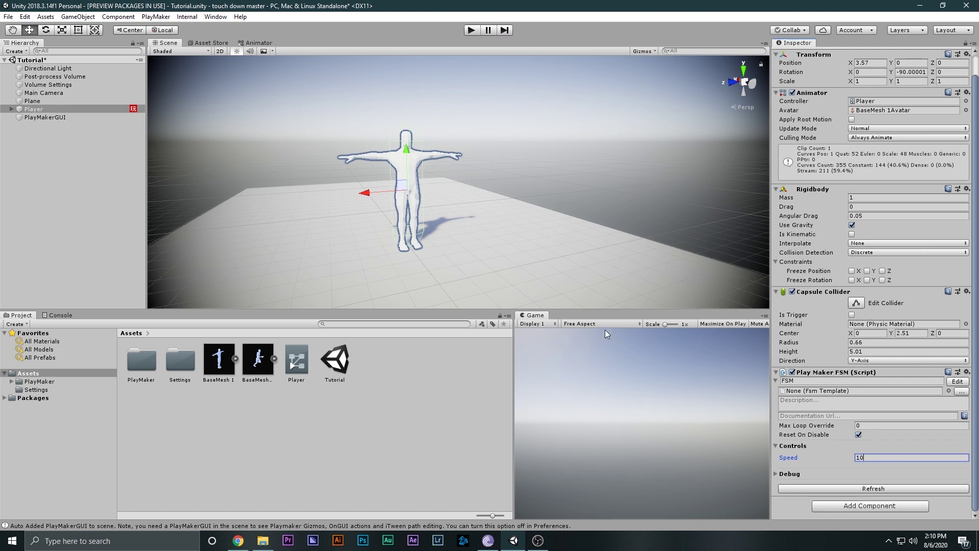
Step: Freeze the Player Rigidbody's rotation on the X, Y and Z axes in its constraints
left_click_drag(521, 211, 745, 228, "alt")
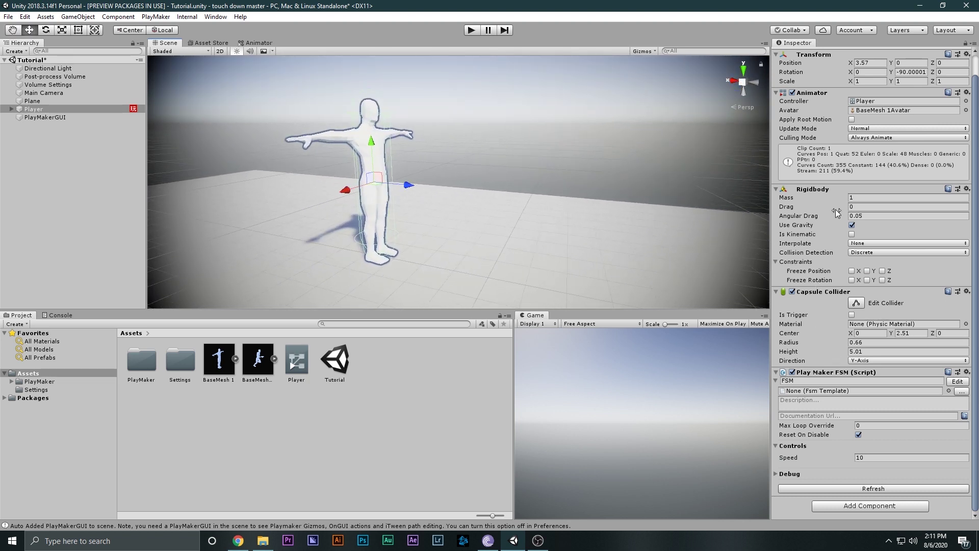
left_click(798, 264)
left_click(795, 280)
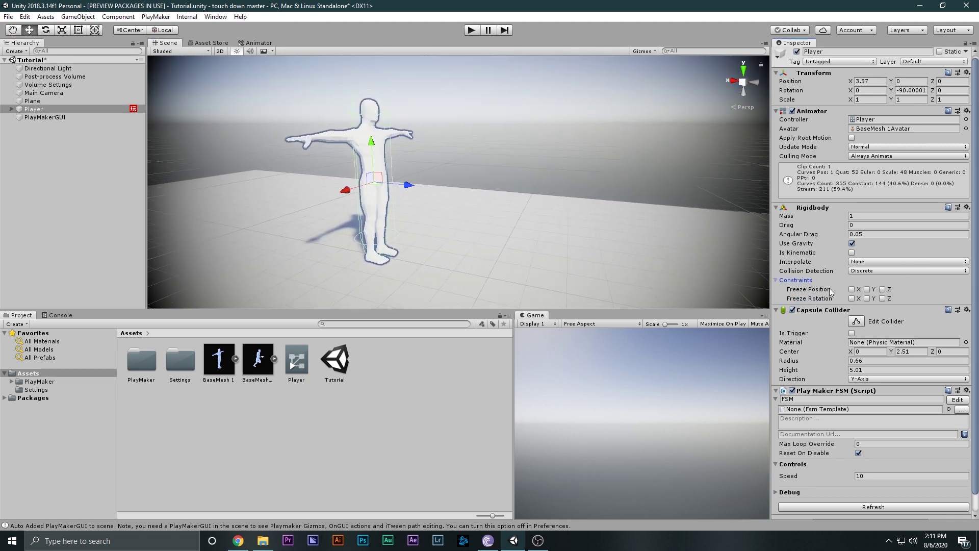
left_click(852, 298)
left_click(868, 298)
left_click(883, 298)
Step: Run the scene to test the Player with its rotation frozen, follow it along the plane, and stop play mode
scroll(388, 107, "down", 5)
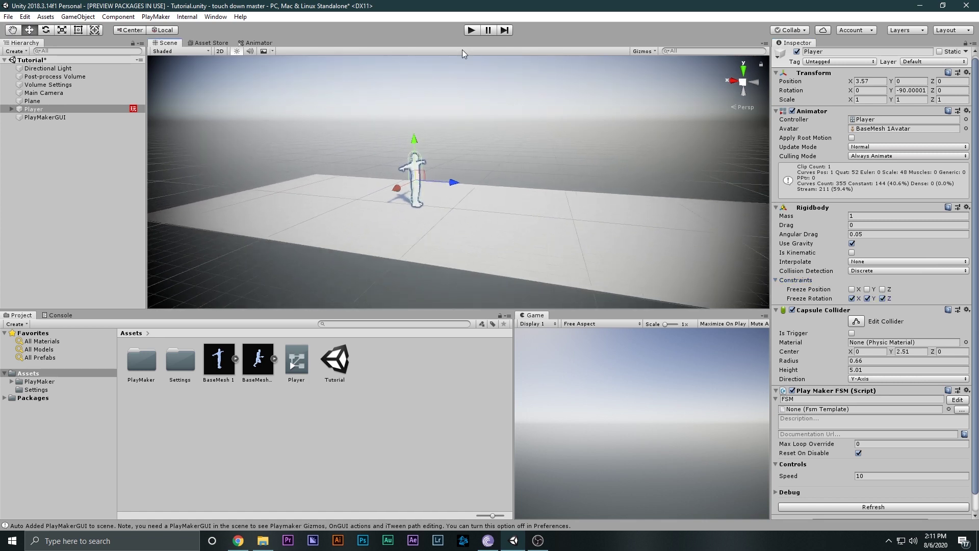
left_click(464, 31)
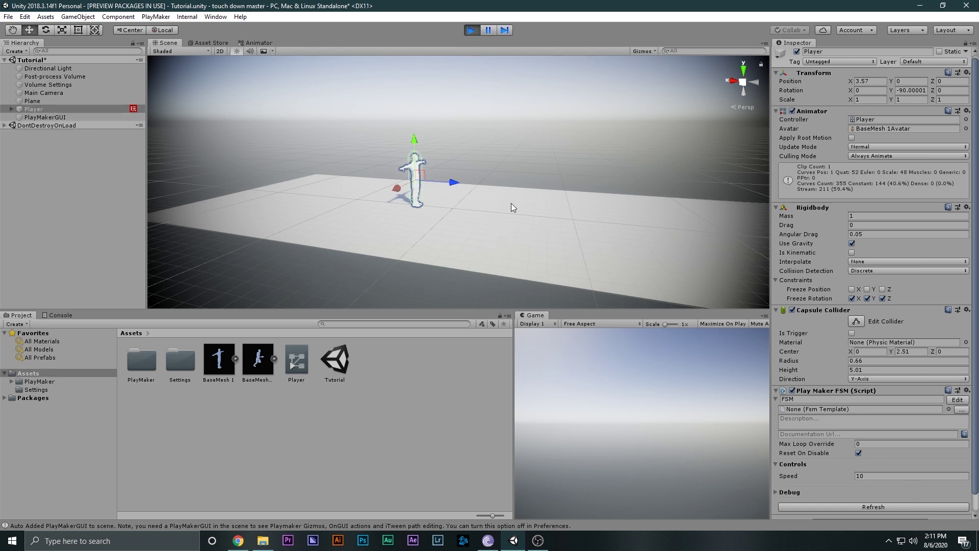
key("d")
mouse_move(519, 205)
right_mouse_down()
mouse_move(543, 206)
mouse_move(529, 206)
right_mouse_up()
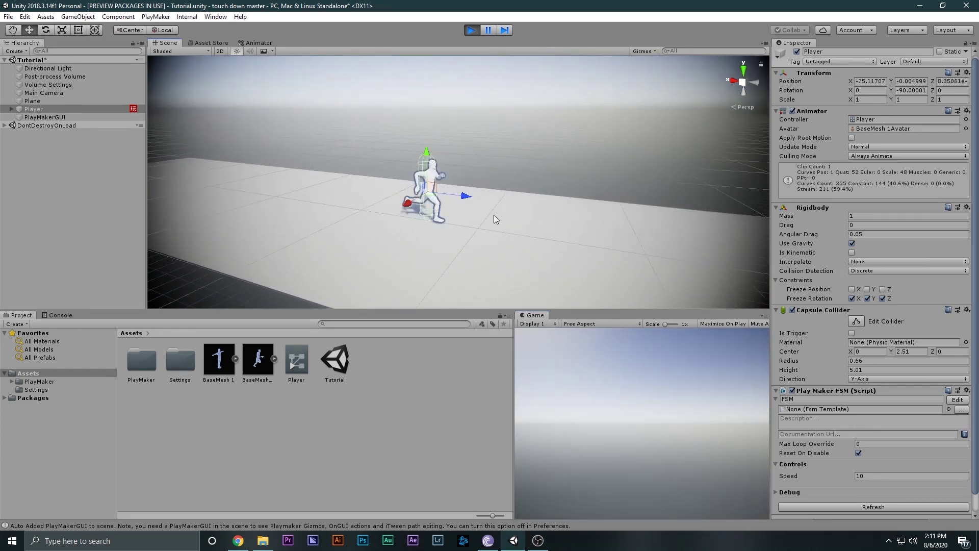
right_click_drag(533, 243, 500, 247)
left_click_drag(499, 247, 585, 270, "alt")
right_click_drag(585, 268, 559, 263)
left_click_drag(560, 264, 572, 267, "alt")
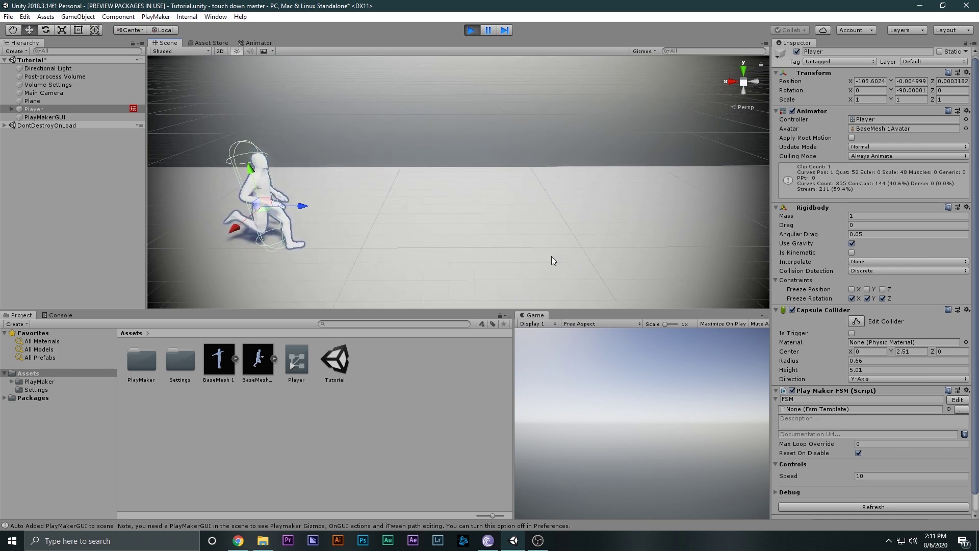
left_click(467, 32)
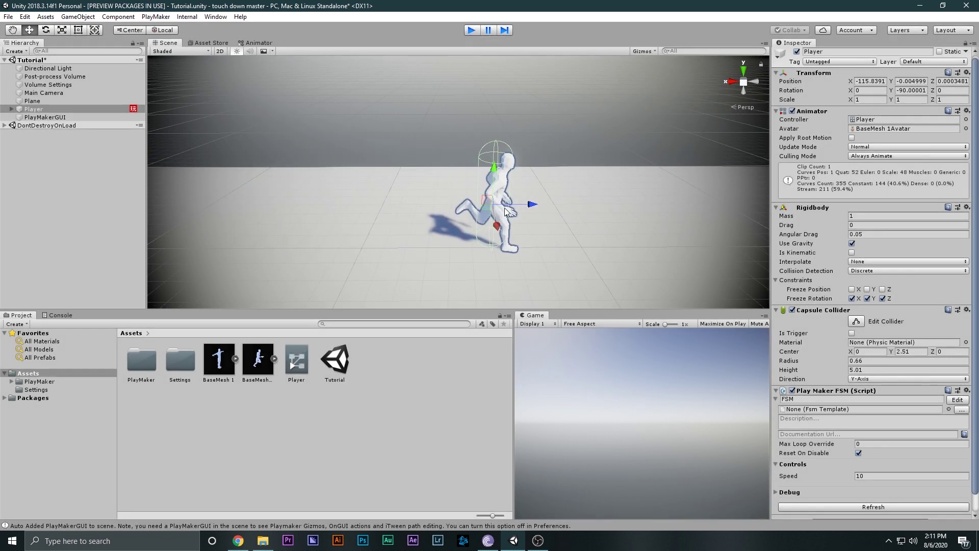
Step: Reopen the Player's FSM, collapse the Translate action and add a Get Axis Vector action to State 1
right_click_drag(377, 179, 130, 136)
key("w")
key("s")
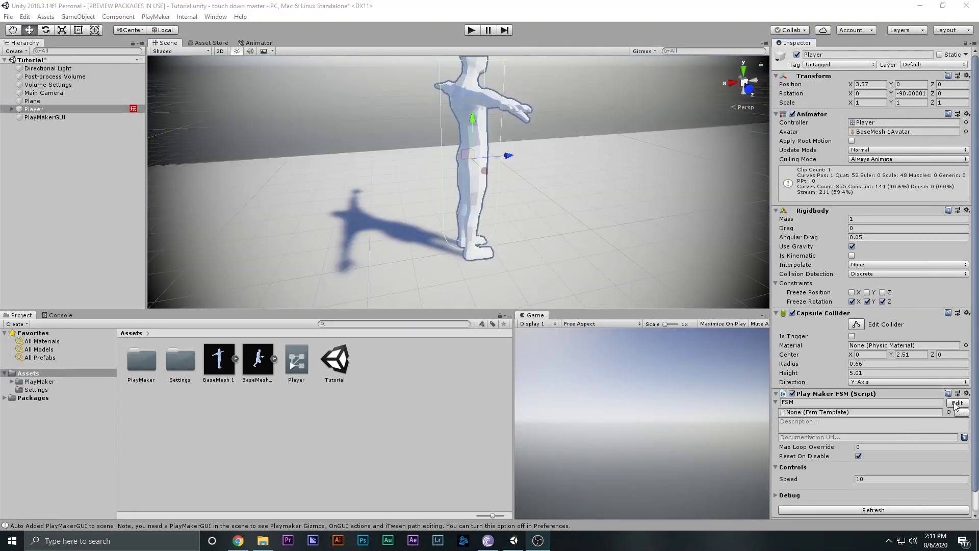
left_click(956, 403)
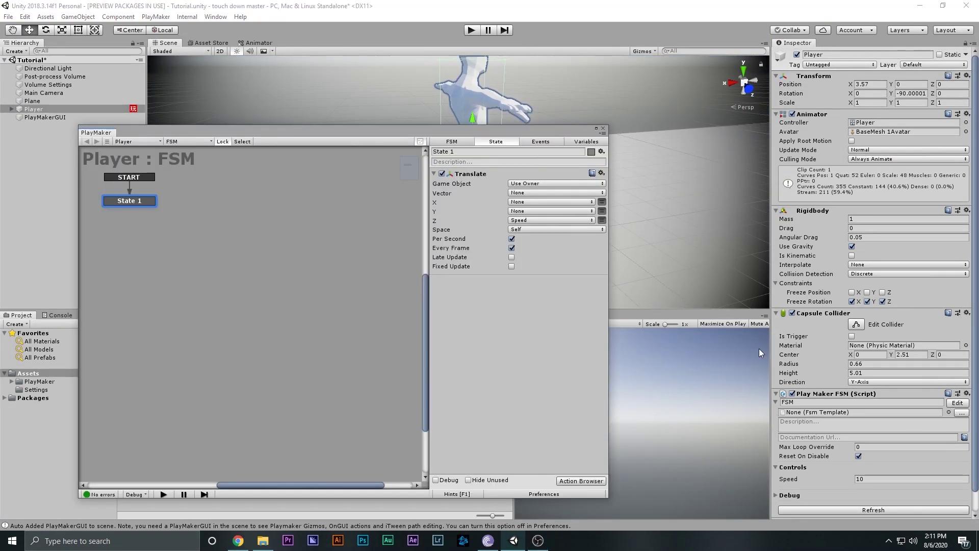
left_click(435, 174)
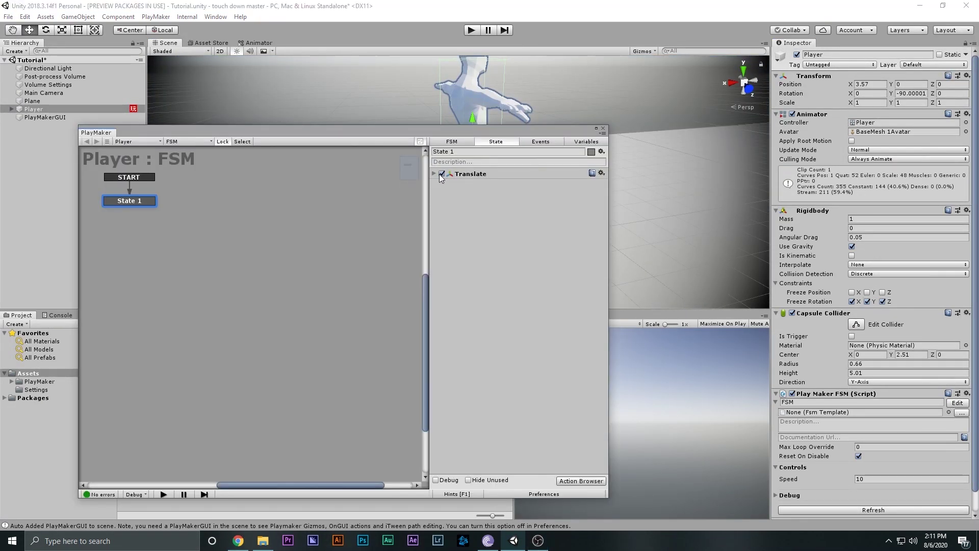
left_click(434, 174)
left_click(434, 174)
key("grave")
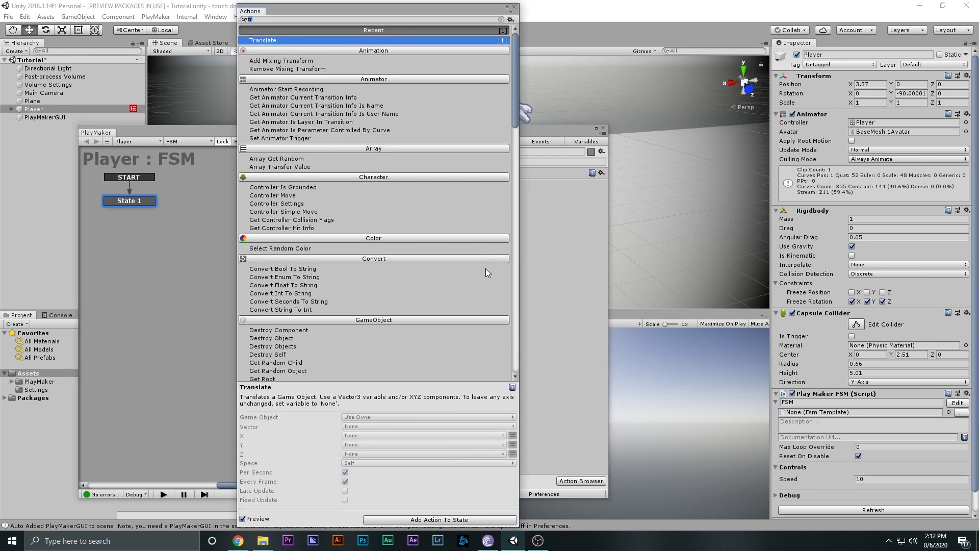
type("get")
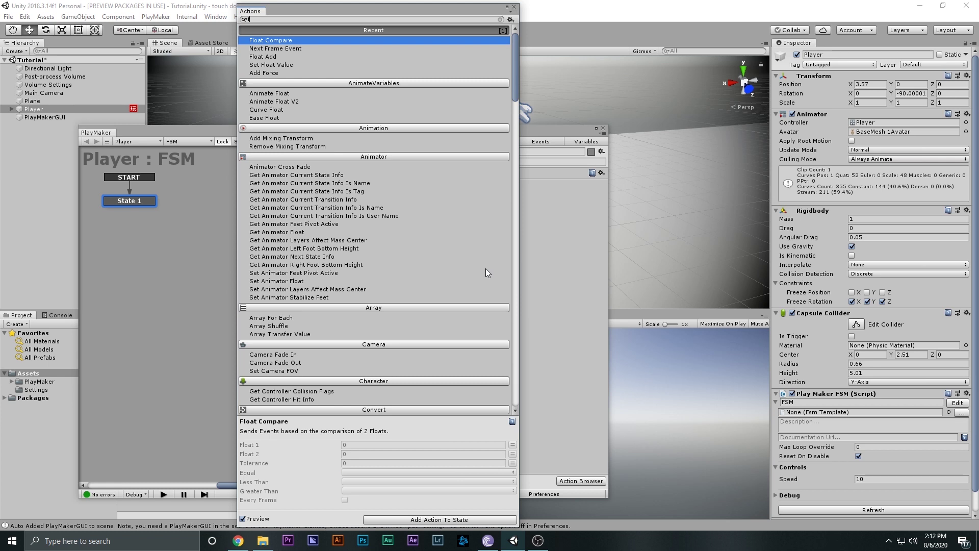
key("Down")
key("Return")
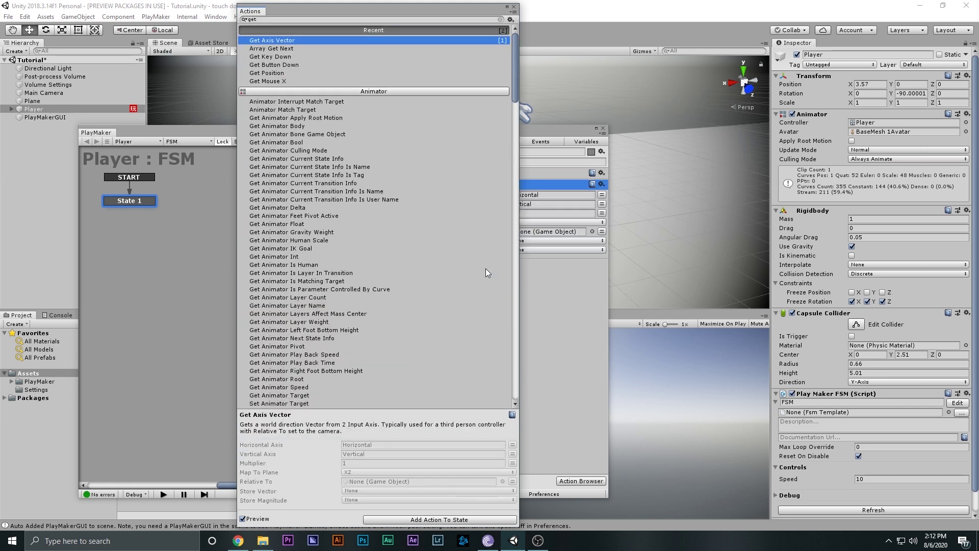
left_click(515, 8)
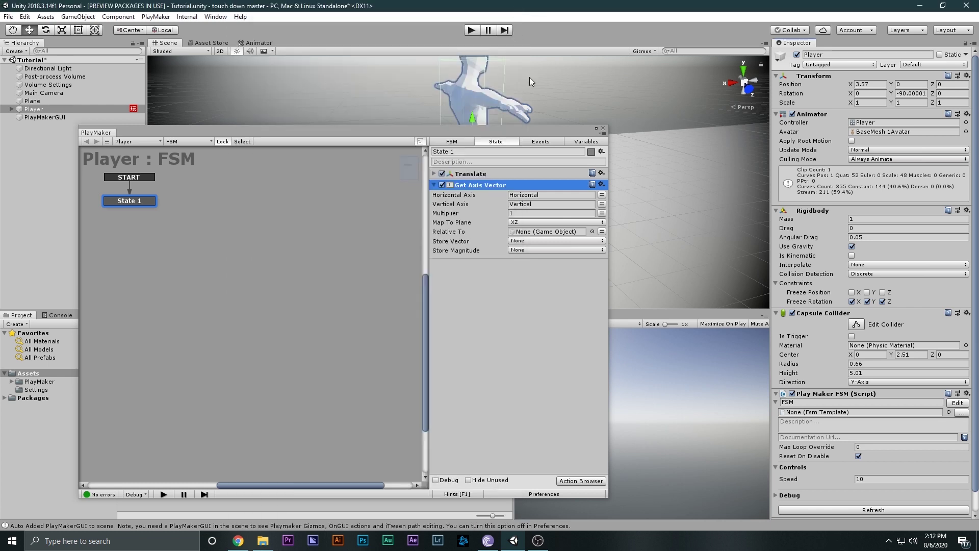
Step: Check the Get Axis Vector action's horizontal and vertical axis names and open the Input section of the Project Settings
left_click(535, 195)
left_click(537, 206)
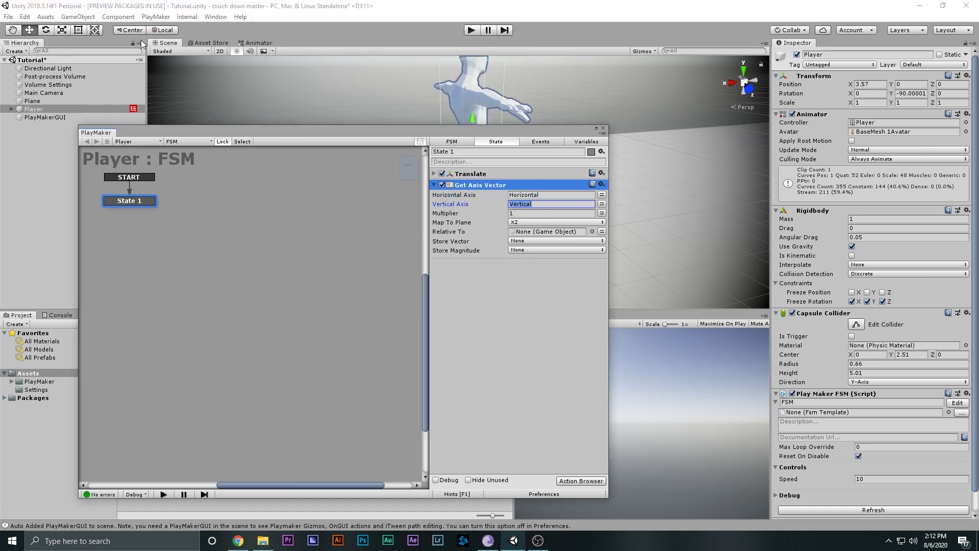
left_click(25, 18)
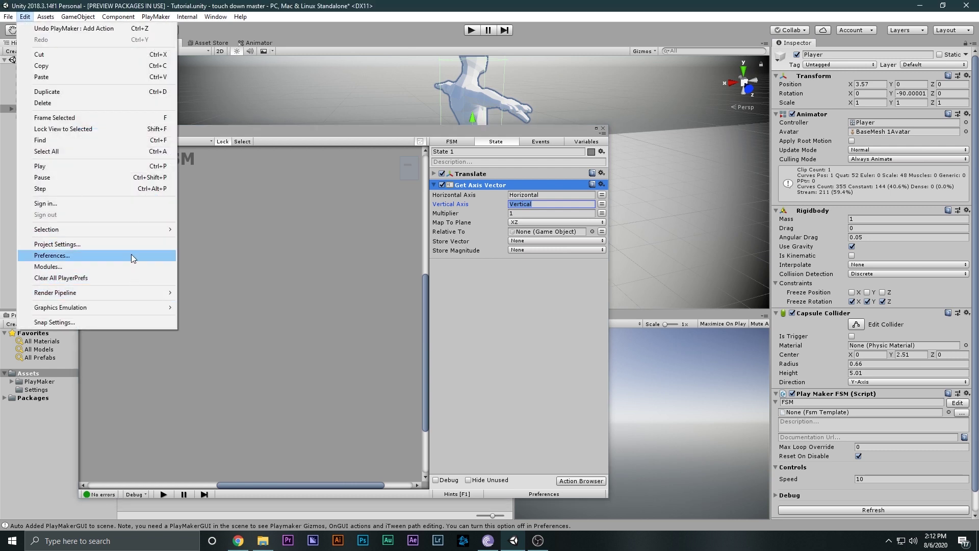
left_click(140, 243)
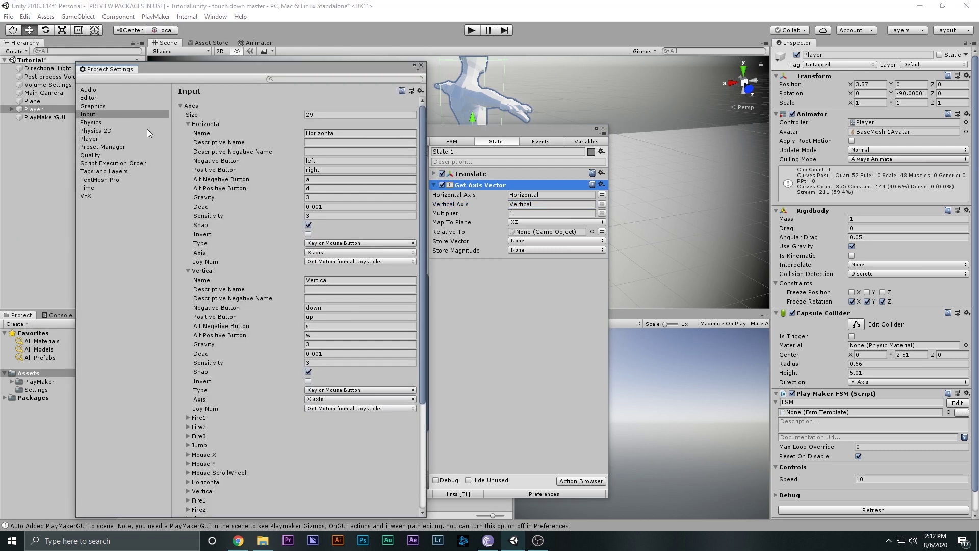
left_click(84, 115)
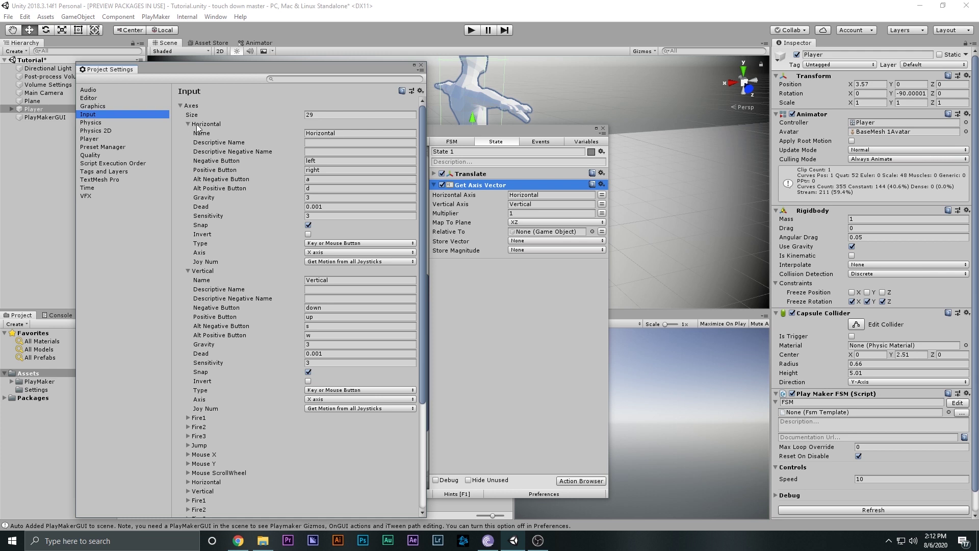
Step: Examine the positive, negative and alternate buttons assigned to the Horizontal and Vertical input axes
left_click(187, 124)
left_click(188, 133)
left_click(188, 134)
left_click(187, 124)
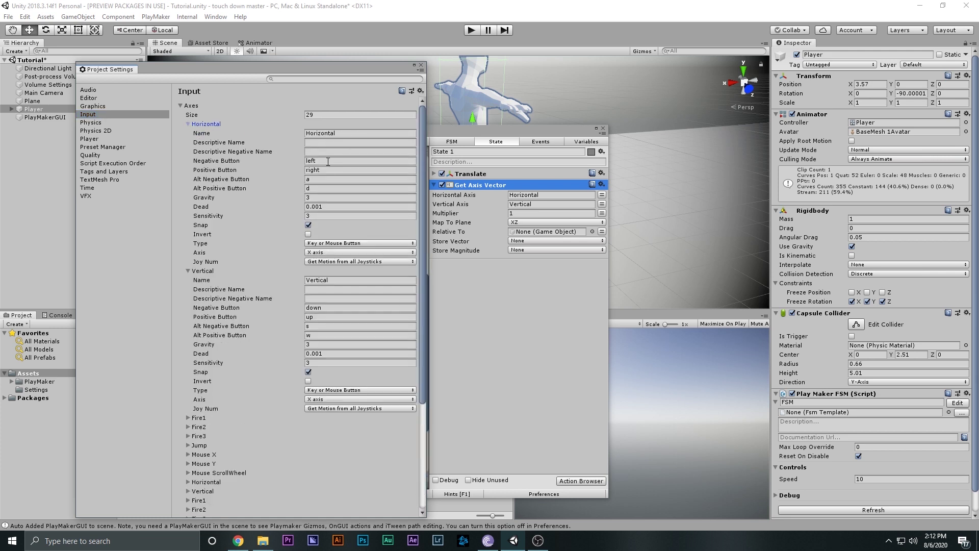
left_click(327, 161)
left_click(325, 170)
left_click(321, 179)
left_click(320, 188)
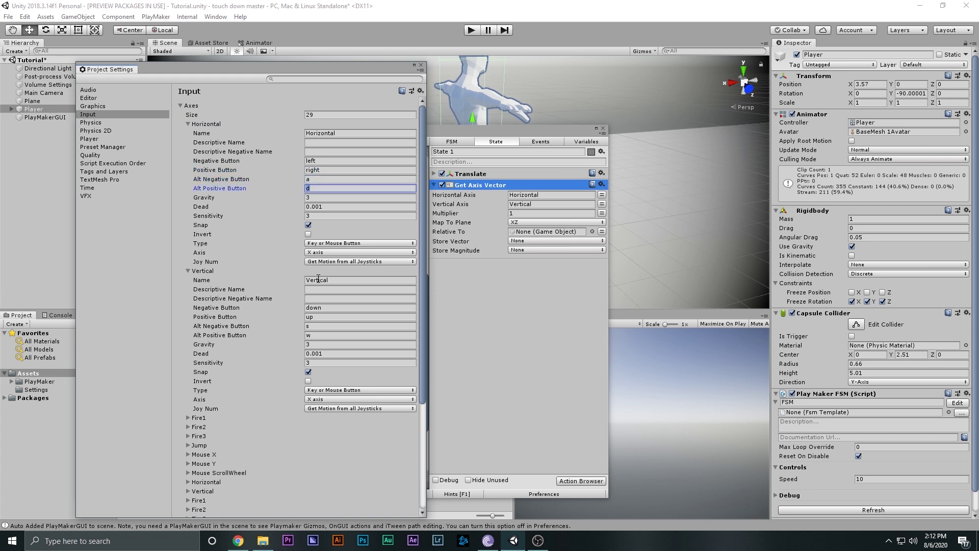
left_click(319, 309)
key("Tab")
key("Tab")
key("Tab")
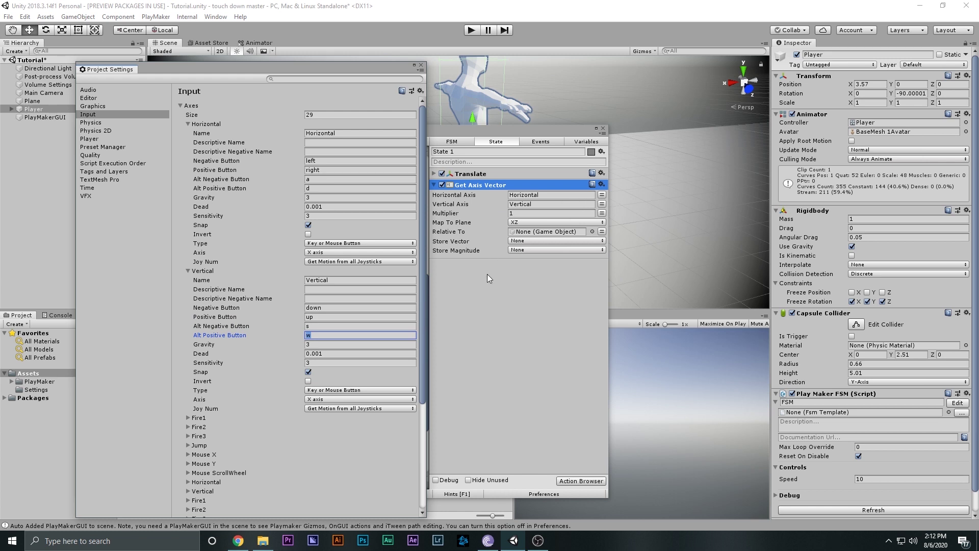
Step: Check the negative, positive and alternate buttons of the Horizontal axis in the Input settings
left_click(336, 162)
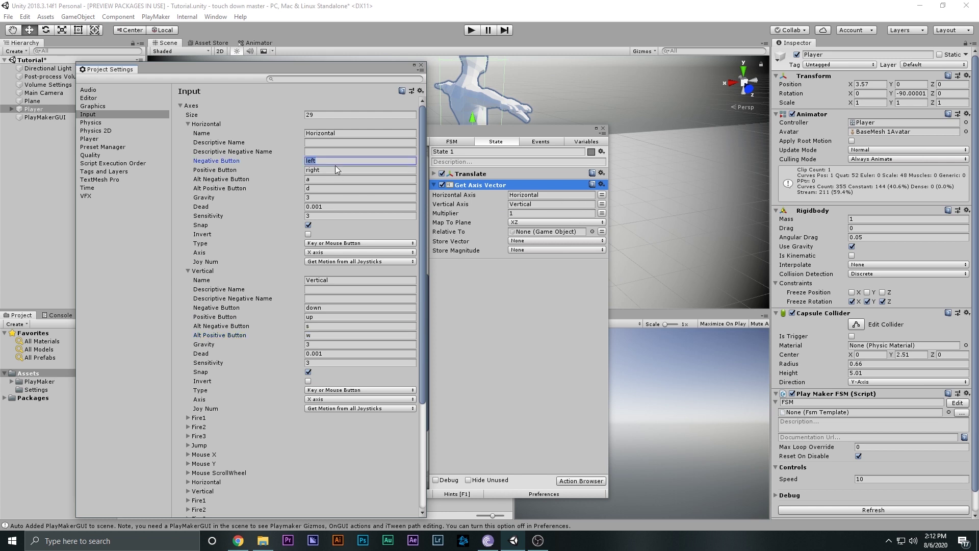
left_click(331, 179)
left_click(339, 170)
left_click(347, 280)
Step: Clear the Vertical Axis name in the Get Axis Vector action and close the Project Settings
left_click(536, 206)
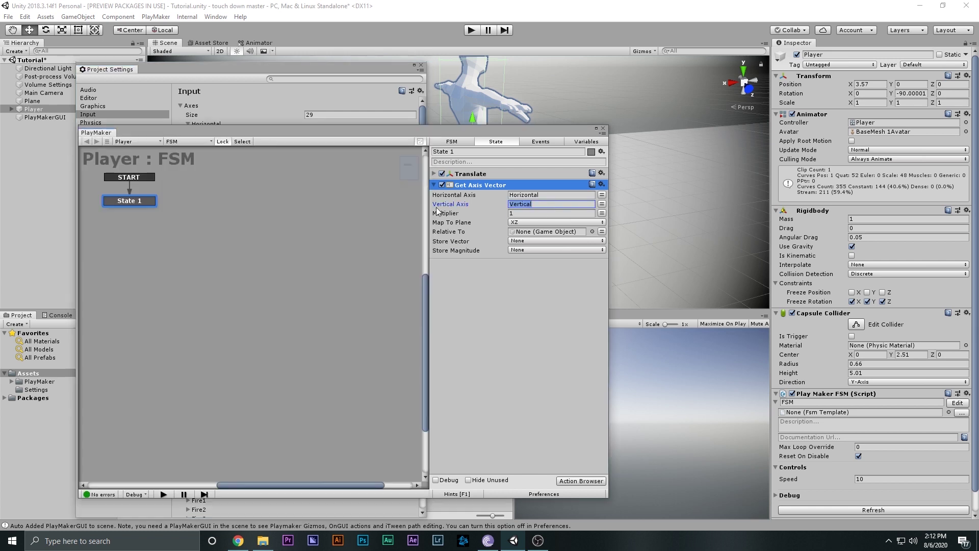
key("BackSpace")
left_click(421, 65)
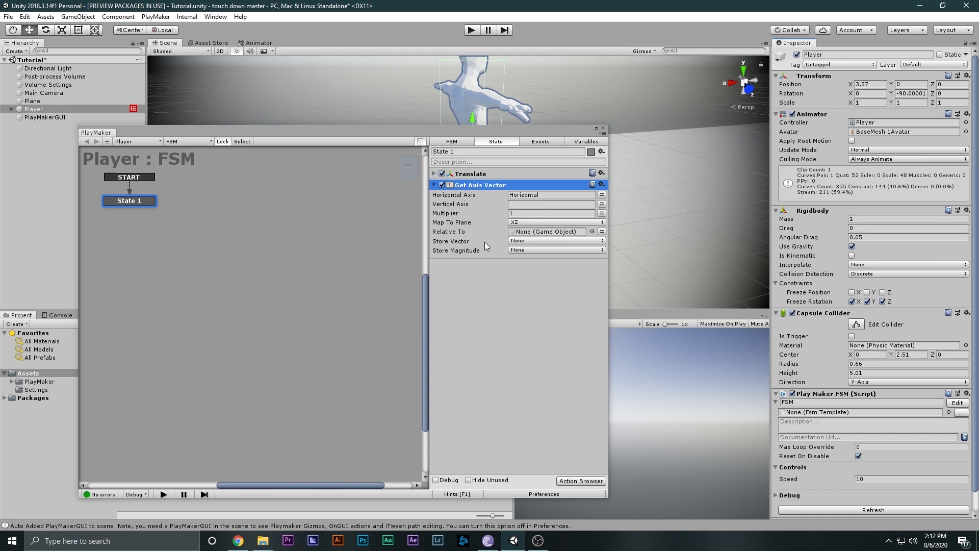
Step: Store the Get Axis Vector result in a new variable named Vec
left_click(518, 241)
left_click(536, 267)
type("Vec")
key("Return")
Step: Add a second Translate action to State 1 and set its Vector to Vec
key("grave")
type("te")
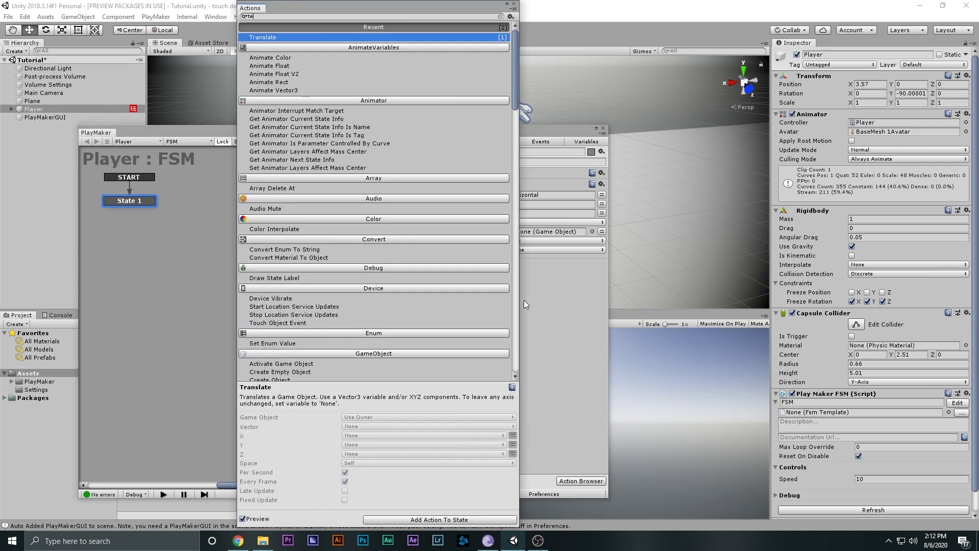
double_click(329, 37)
left_click(513, 9)
left_click(515, 4)
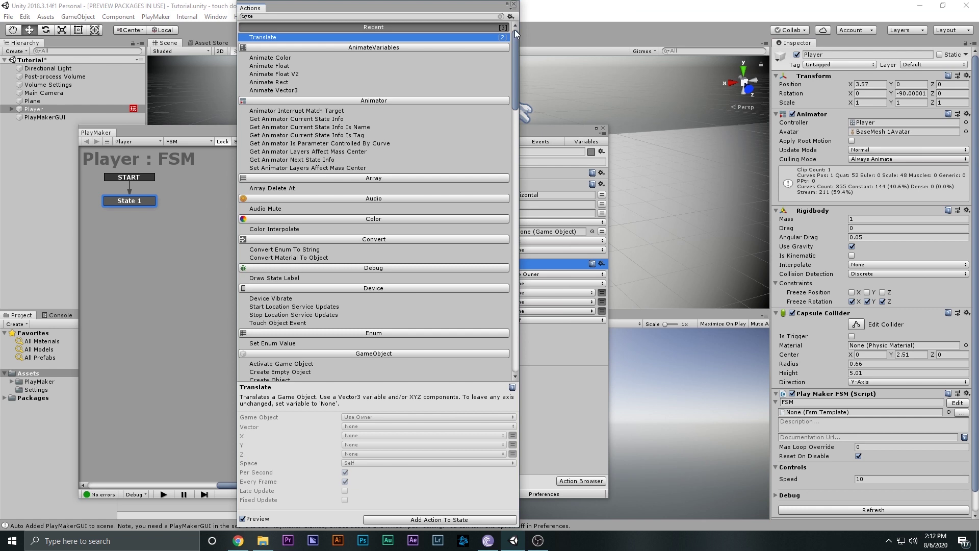
left_click(514, 4)
left_click(511, 282)
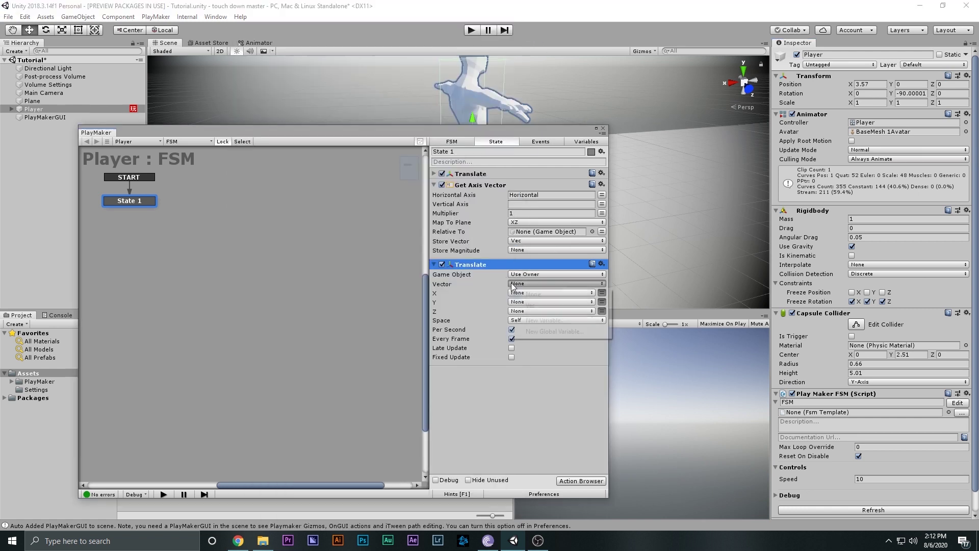
left_click(535, 306)
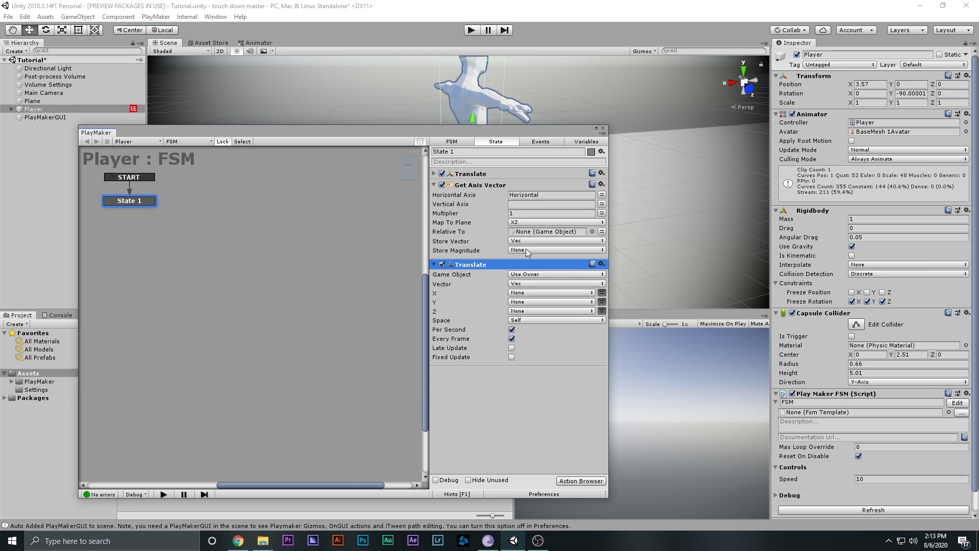
Step: Run the scene with the FSM window moved aside, disable the first Translate action while paused, and stop play mode
left_click(551, 195)
left_click_drag(511, 129, 291, 175)
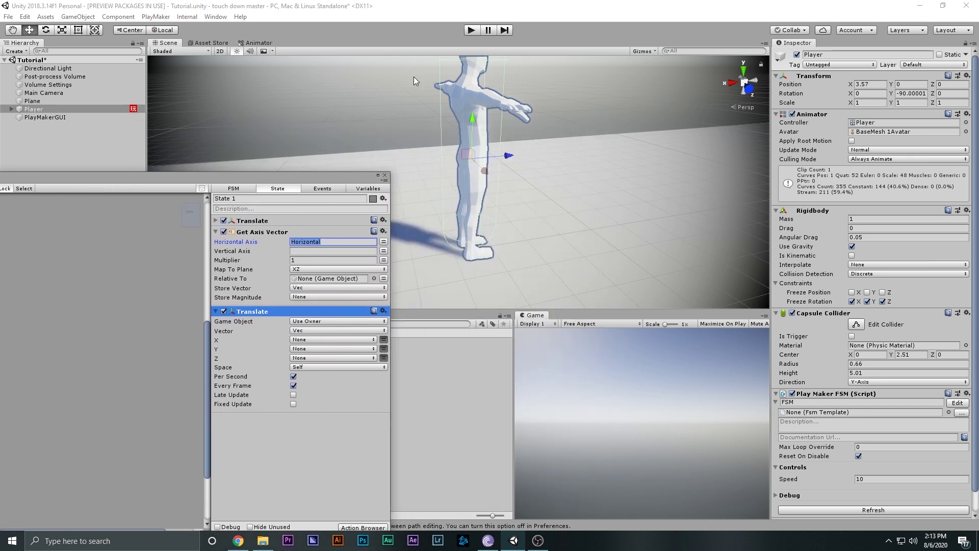
left_click(472, 30)
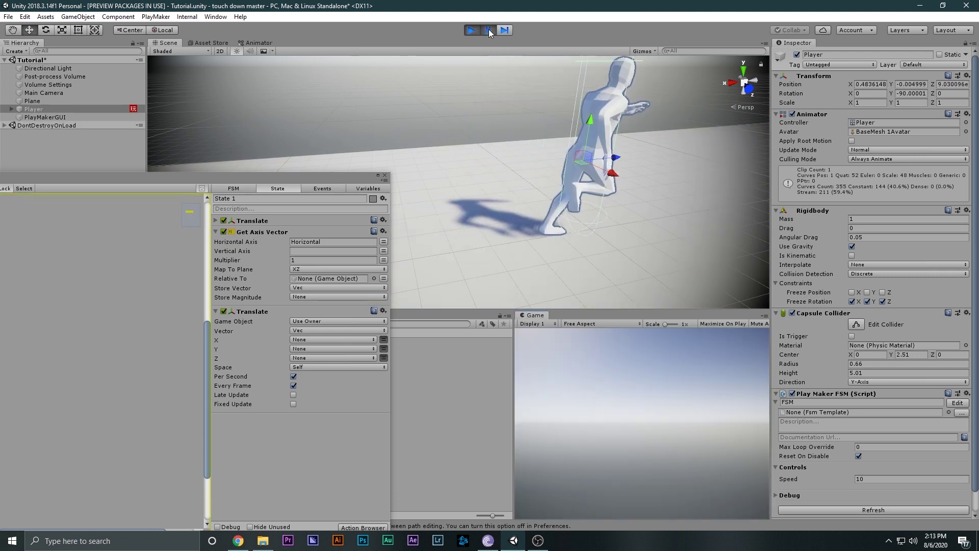
left_click(224, 221)
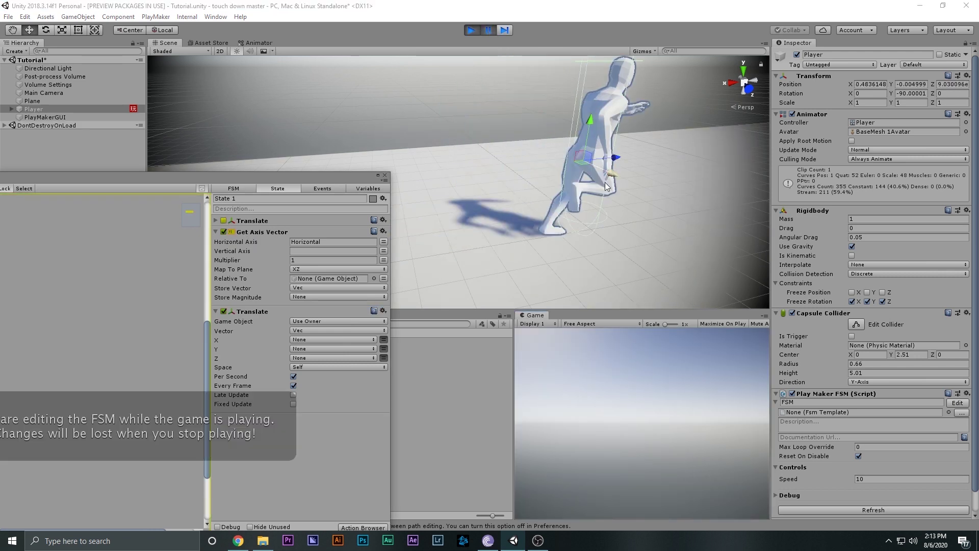
left_click(487, 30)
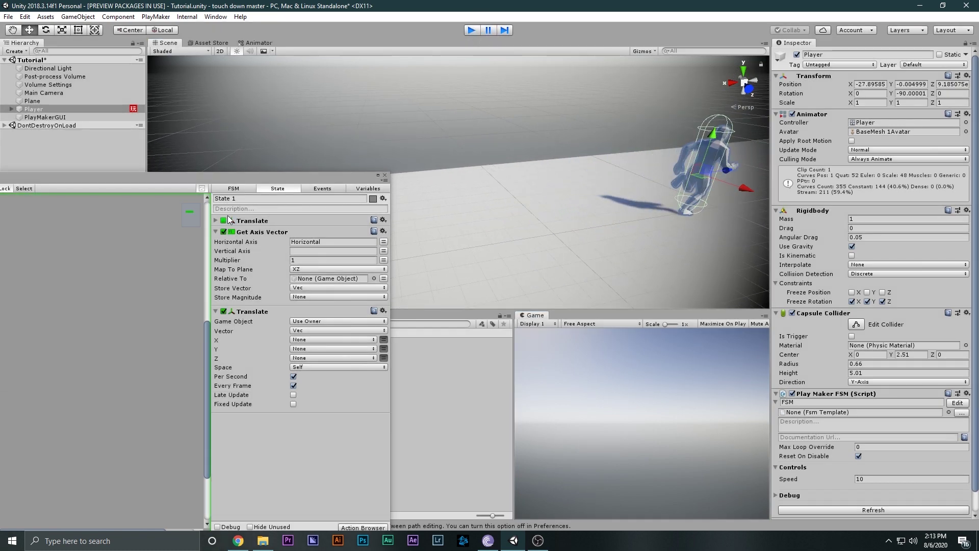
key("ctrl+p")
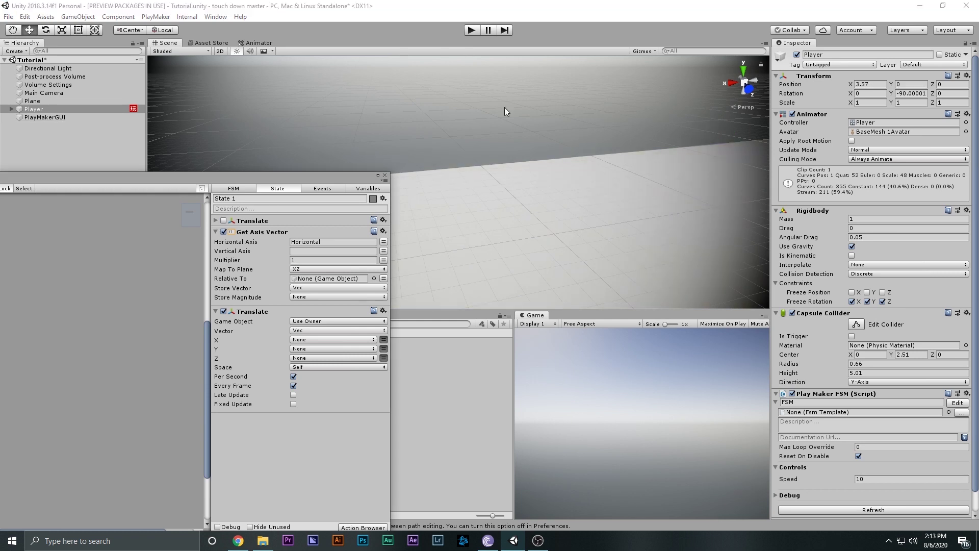
Step: Play the scene and test steering the Player sideways in both directions with the horizontal axis keys
left_click(472, 31)
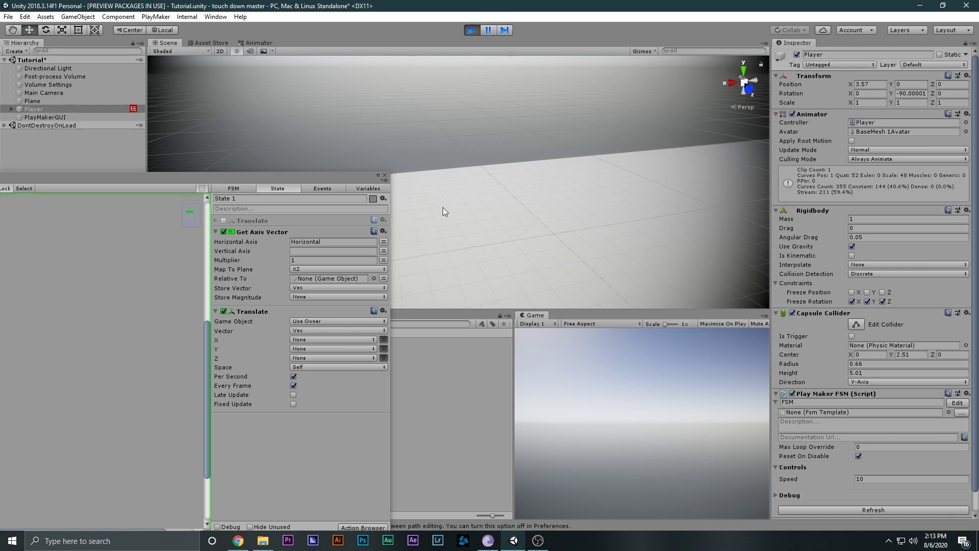
middle_click_drag(504, 191, 651, 169)
middle_click_drag(553, 202, 592, 233)
scroll(598, 176, "up", 3)
key("a")
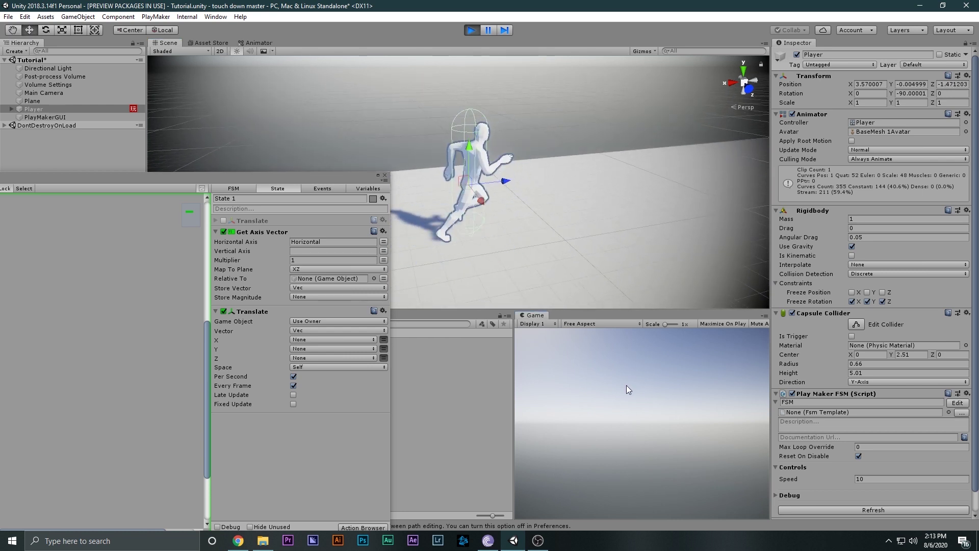
key("d")
key("Right")
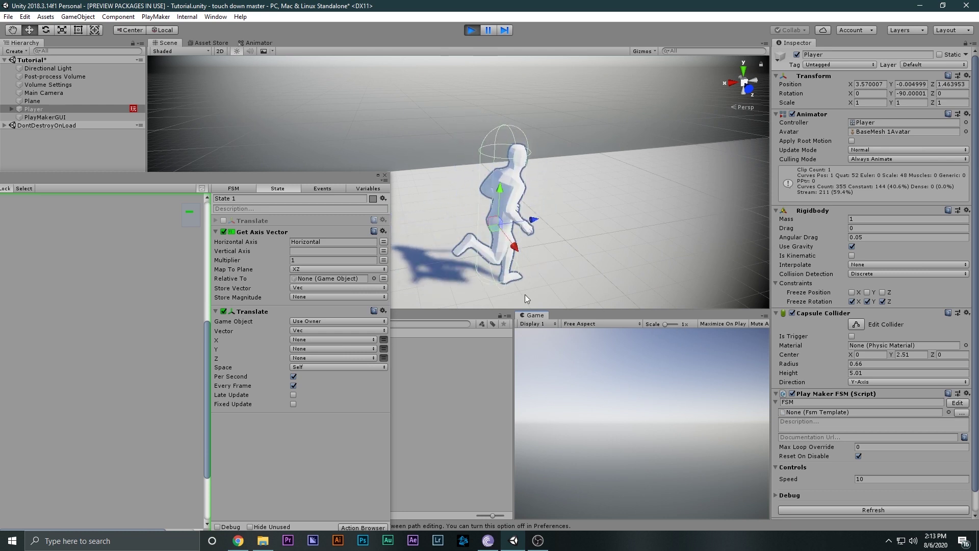
key("a")
key("Left")
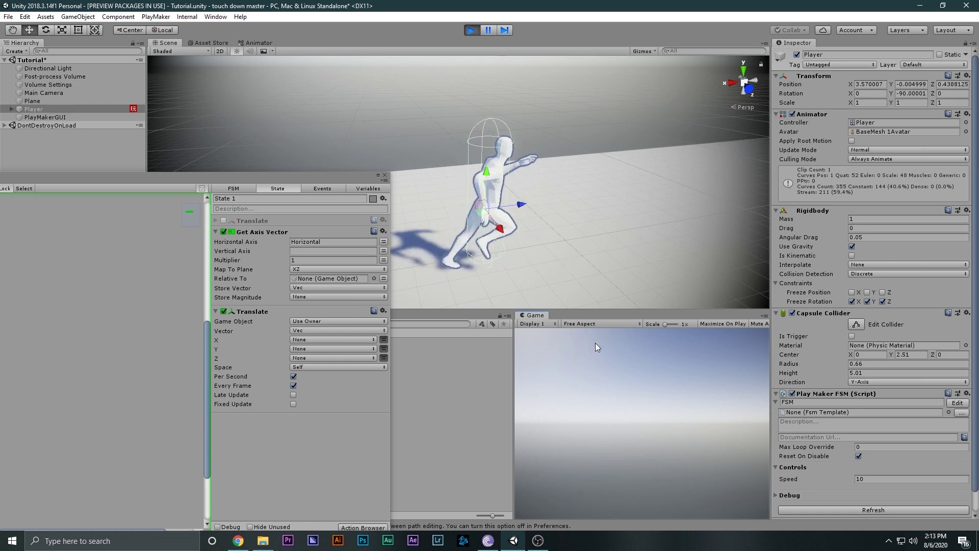
Step: Set the Get Axis Vector Multiplier to 5 during play and test the Player's sideways movement
left_click(308, 261)
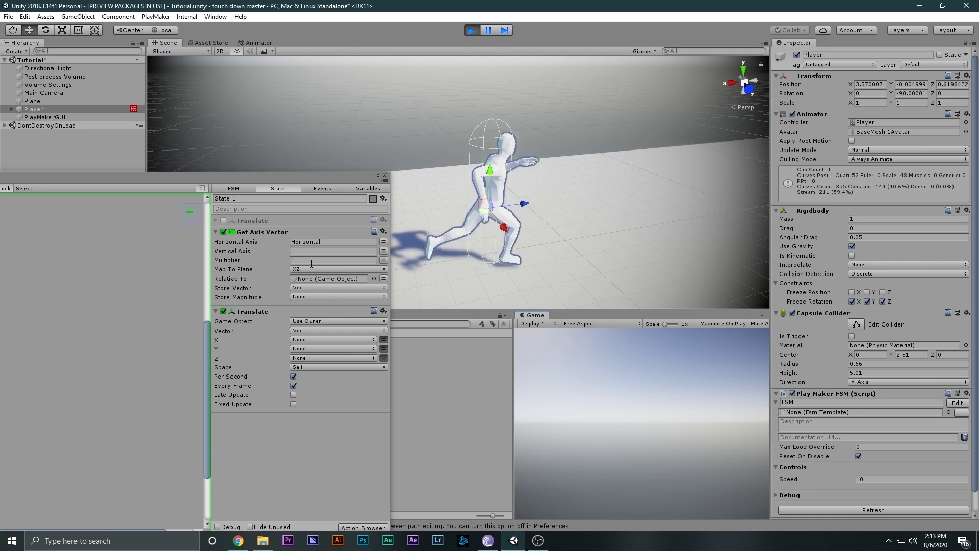
type("5")
left_click(624, 389)
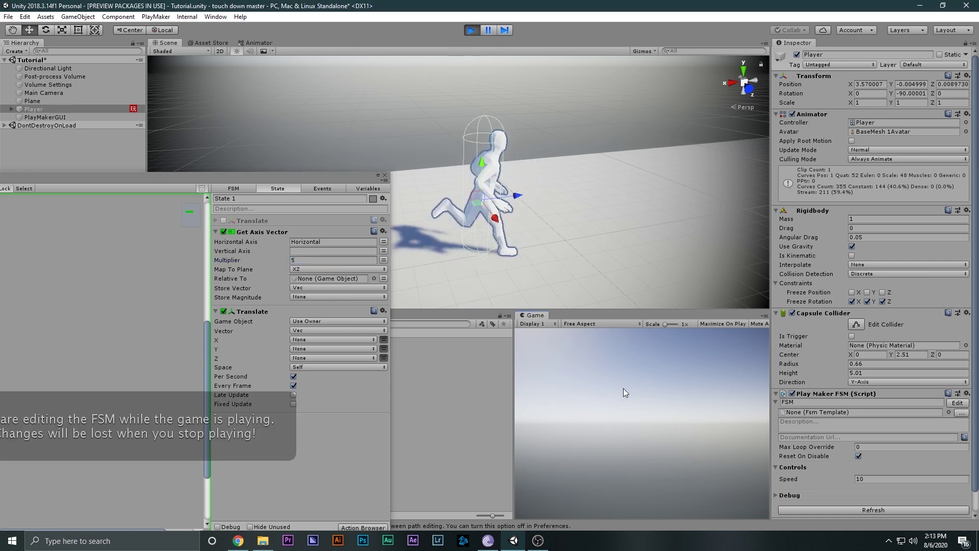
key("Right")
key("Left")
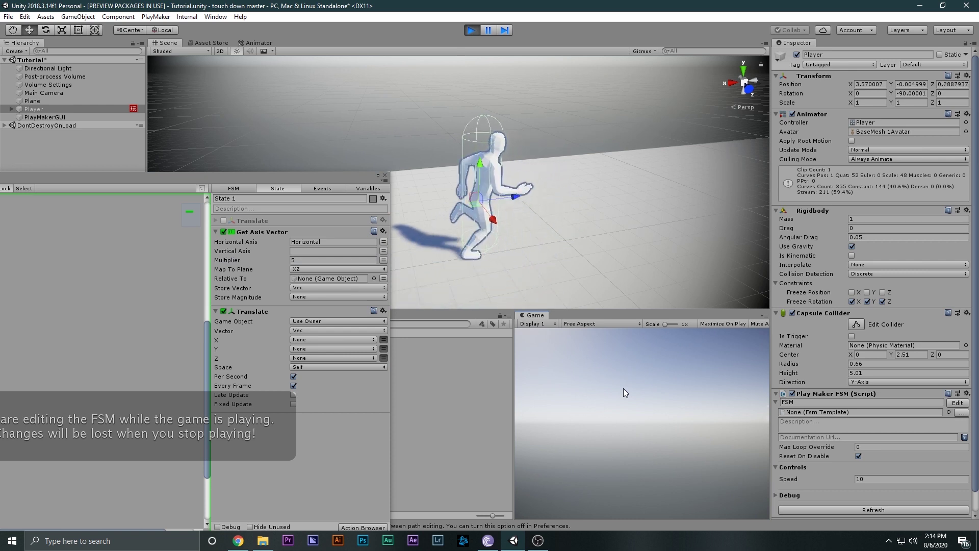
key("Right")
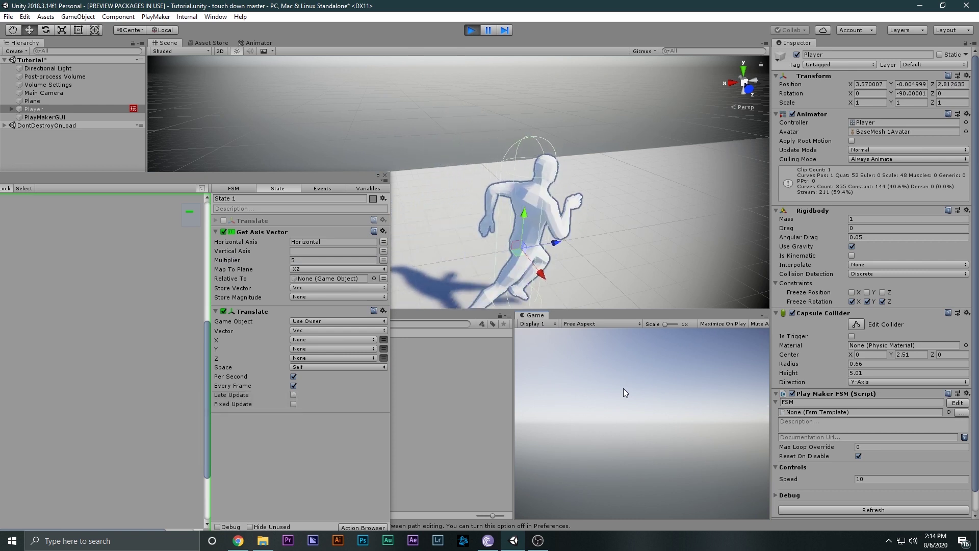
Step: Set the Get Axis Vector Multiplier to 10 while the scene is playing
left_click(242, 261)
type("1")
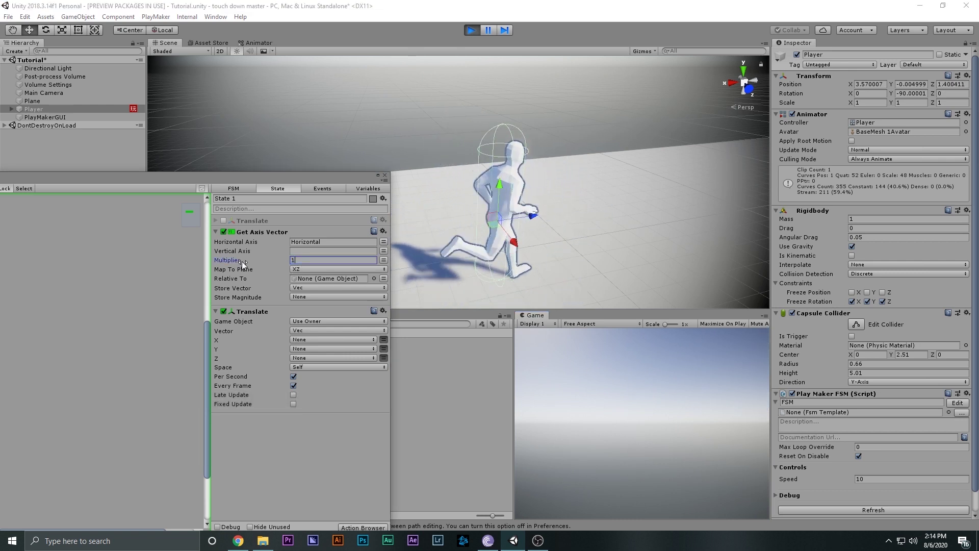
type("09")
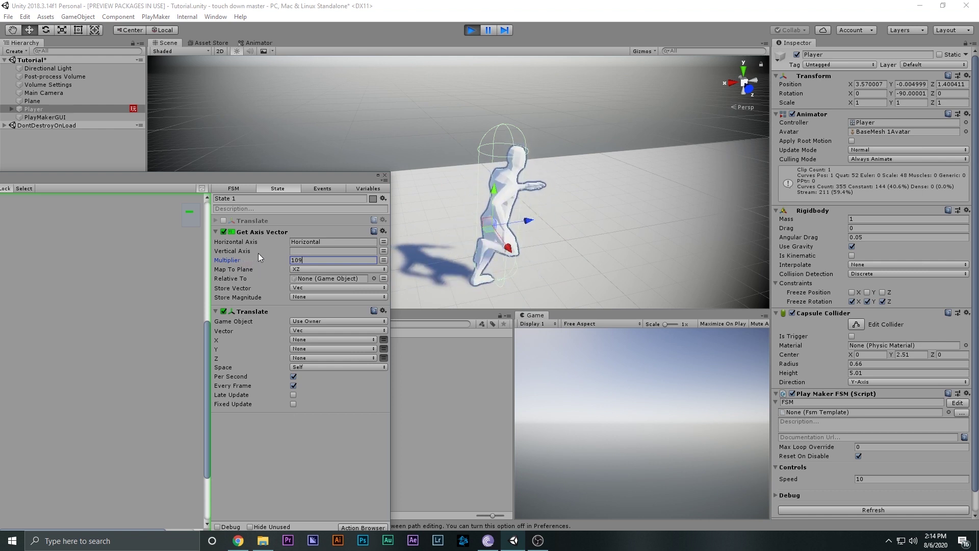
left_click(637, 378)
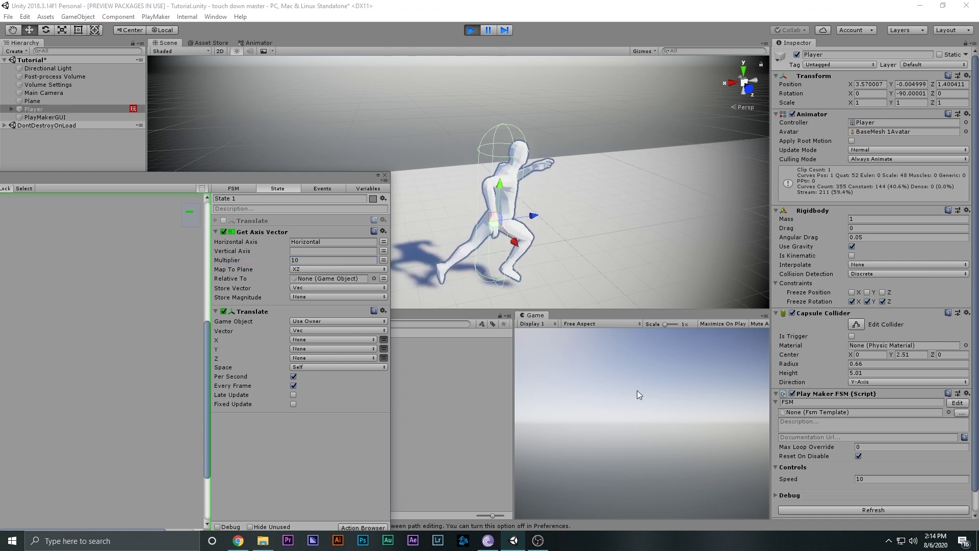
Step: Test steering the Player in both directions with the Multiplier of 10 and stop play mode
left_click(638, 397)
key("Right")
key("d")
key("a")
key("d")
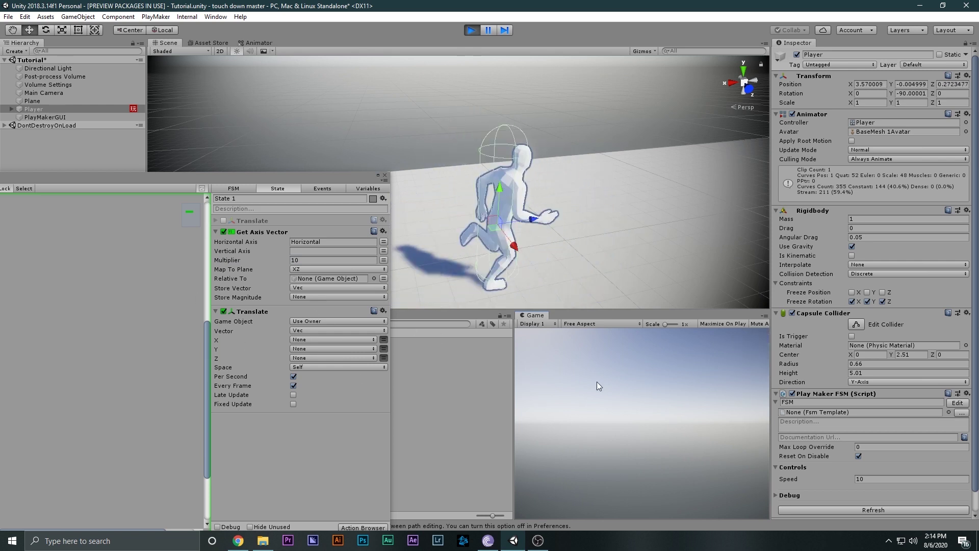
key("a")
key("d")
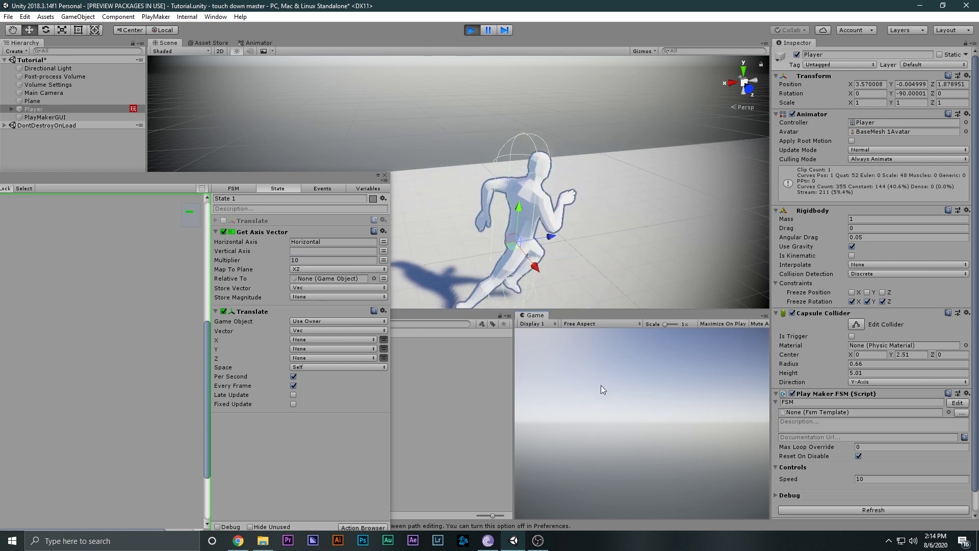
key("a")
key("Right")
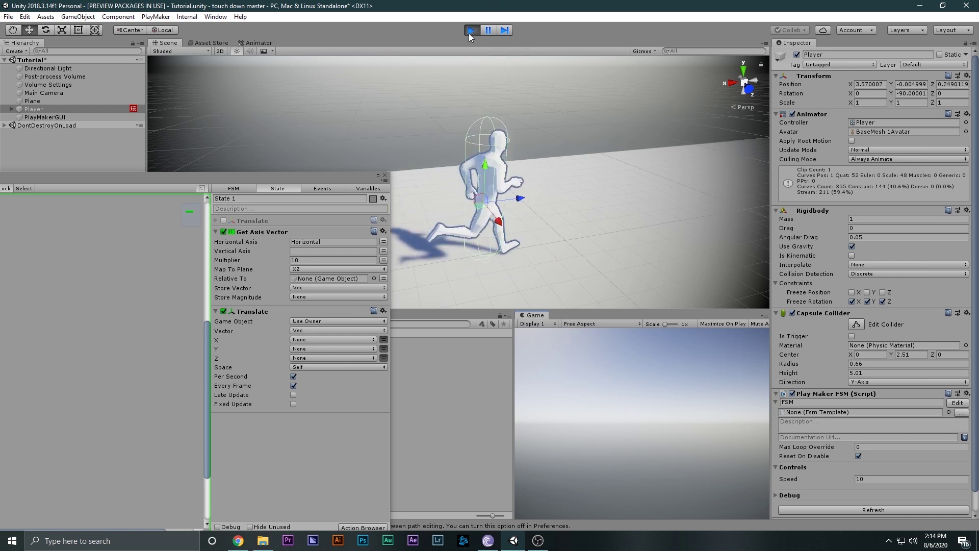
key("ctrl+p")
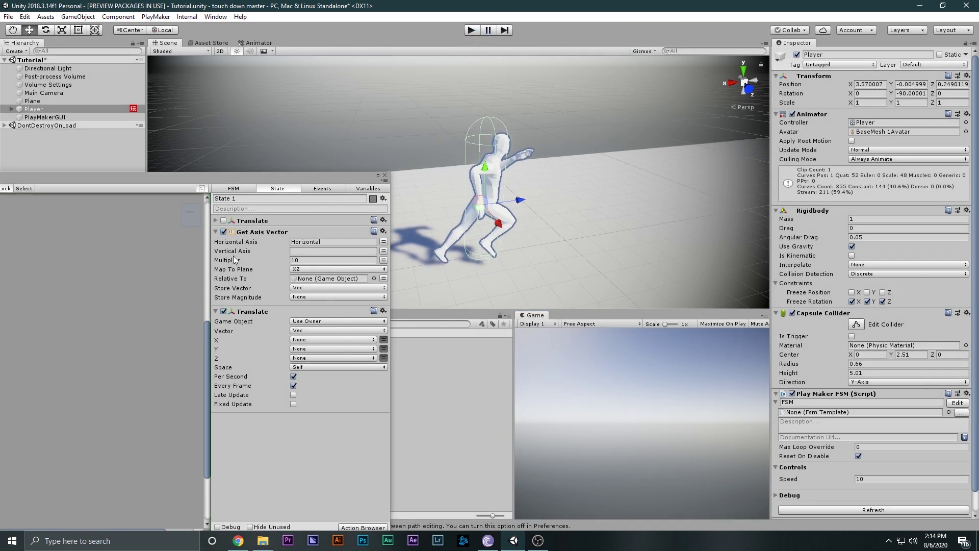
Step: Re-enter the Get Axis Vector Multiplier, re-enable the first Translate action, and close the FSM editor
left_click(341, 259)
type("1")
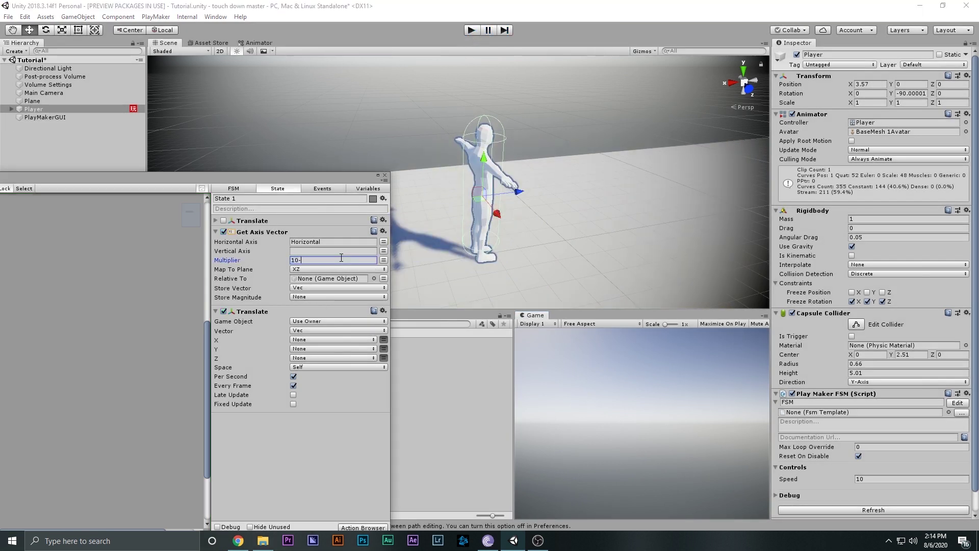
left_click(223, 221)
left_click(216, 220)
left_click(386, 176)
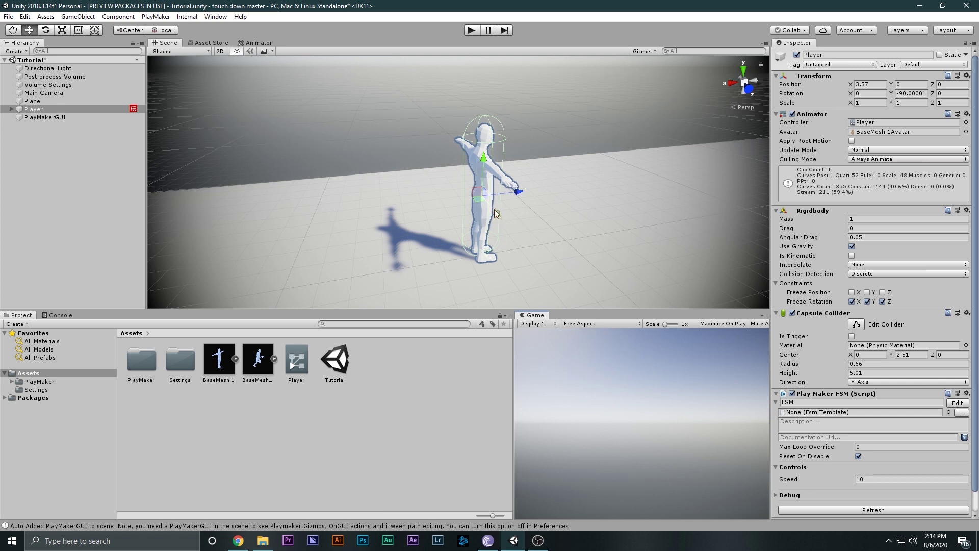
Step: Create an empty child object under Player and raise it to a Y position of about 2.48
right_click_drag(378, 170, 398, 173)
key("s")
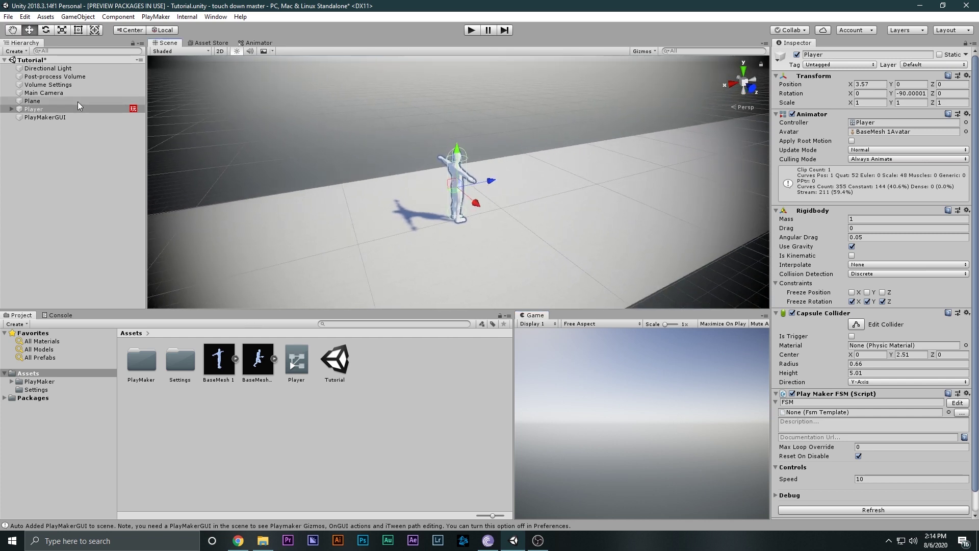
left_click(30, 109)
right_click(31, 110)
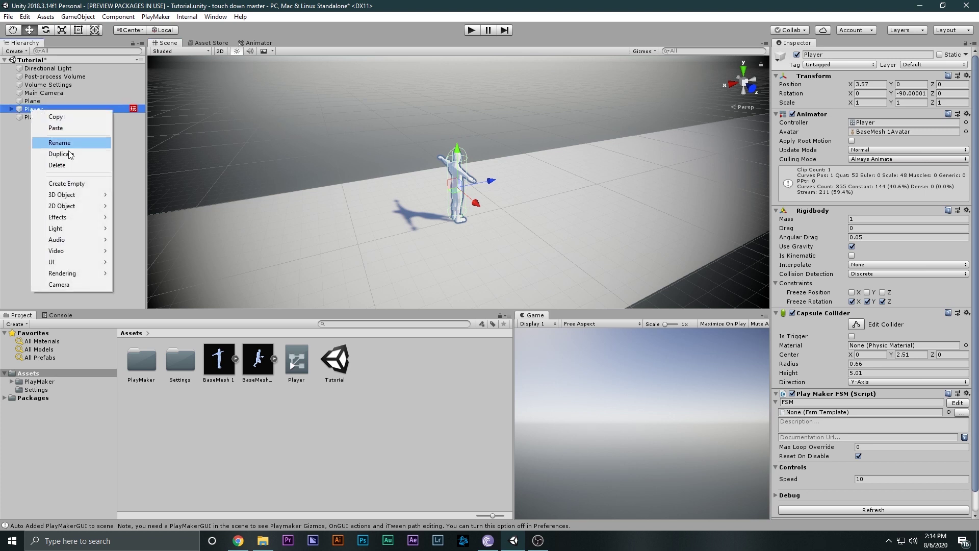
left_click(92, 184)
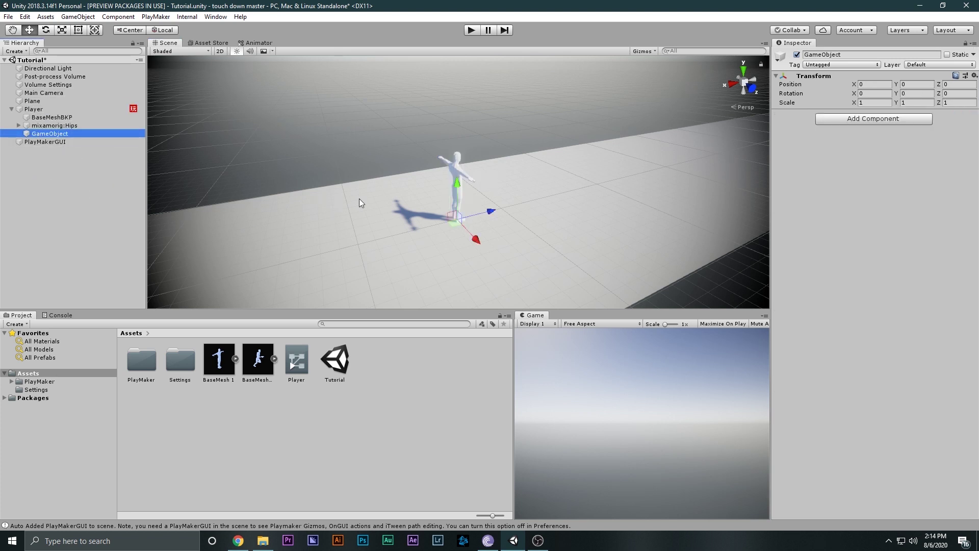
left_click_drag(457, 190, 472, 154)
Step: Rename the empty child object of Player as Follow
left_click(54, 133)
type("F")
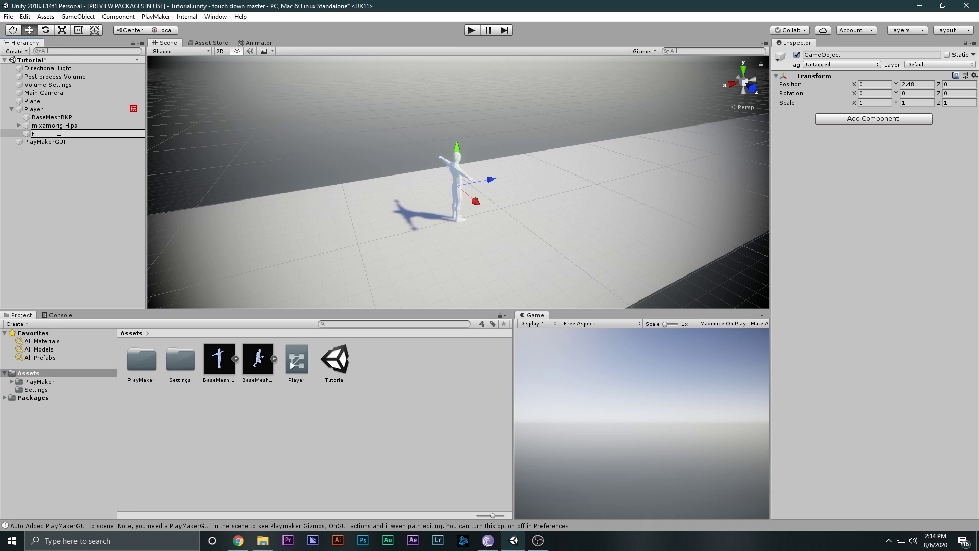
type("ollow")
key("Return")
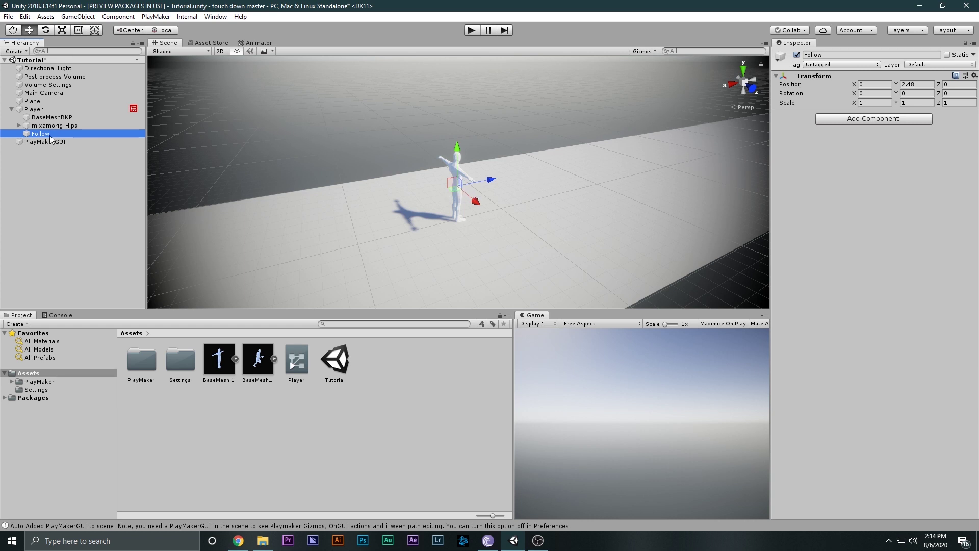
Step: Duplicate the Follow object and move the copy out of Player to the scene's root level
key("ctrl+d")
left_click_drag(47, 142, 43, 188)
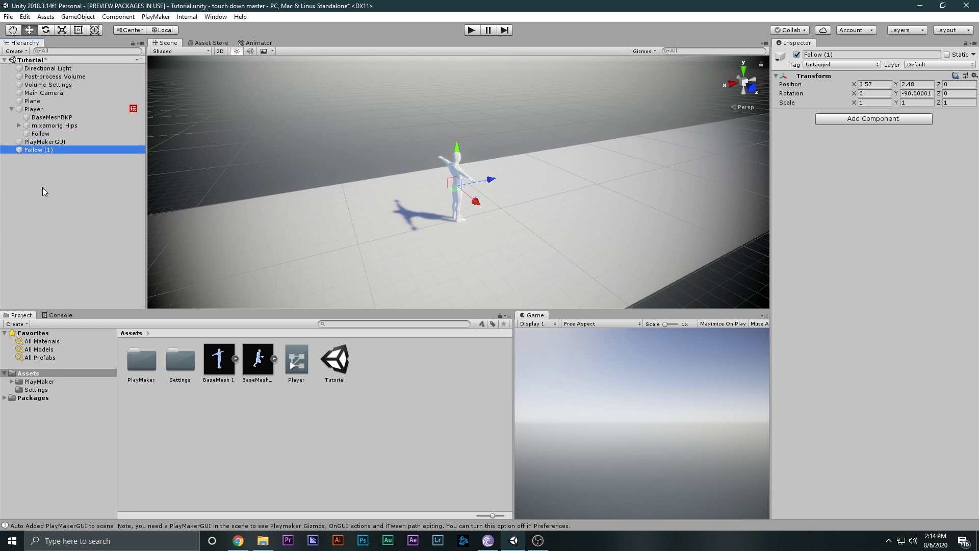
Step: Rename the root-level Follow (1) object as Base
left_click(11, 109)
left_click(32, 125)
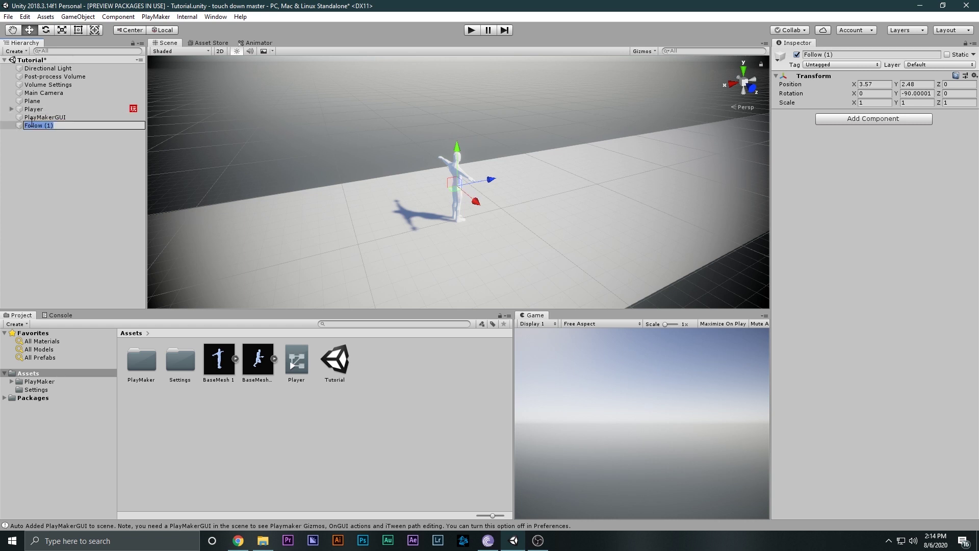
type("VB")
type("Base")
key("Return")
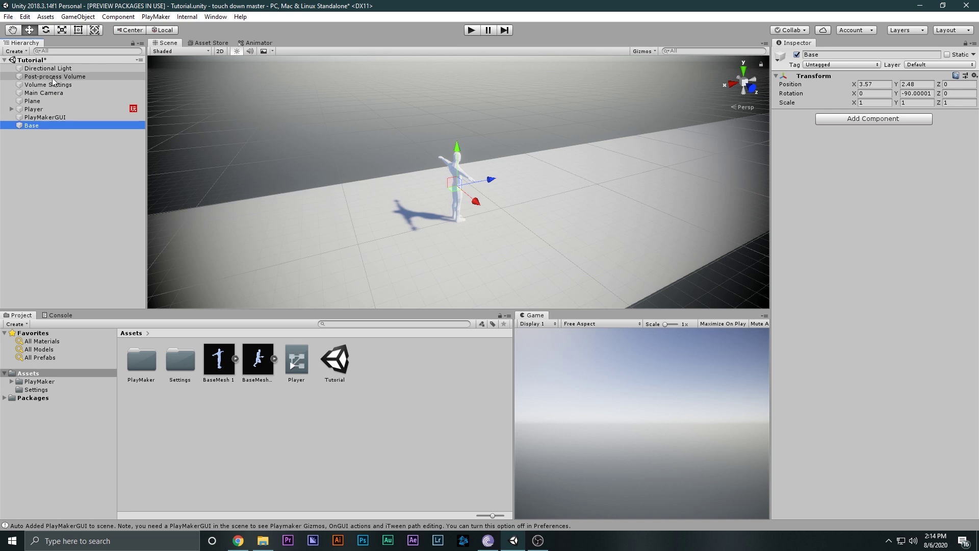
Step: Make Main Camera a child of Base and reset its Transform
left_click_drag(42, 94, 50, 126)
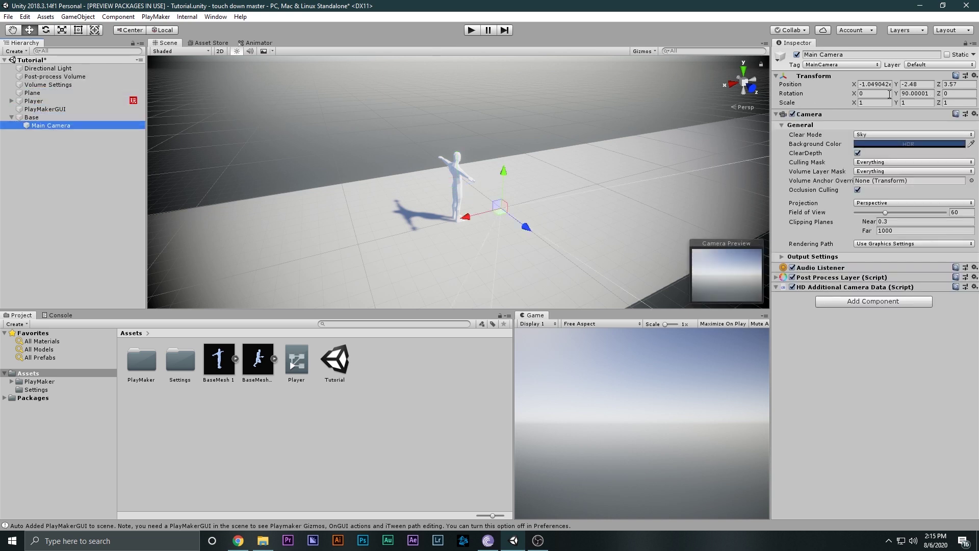
left_click(975, 76)
left_click(821, 83)
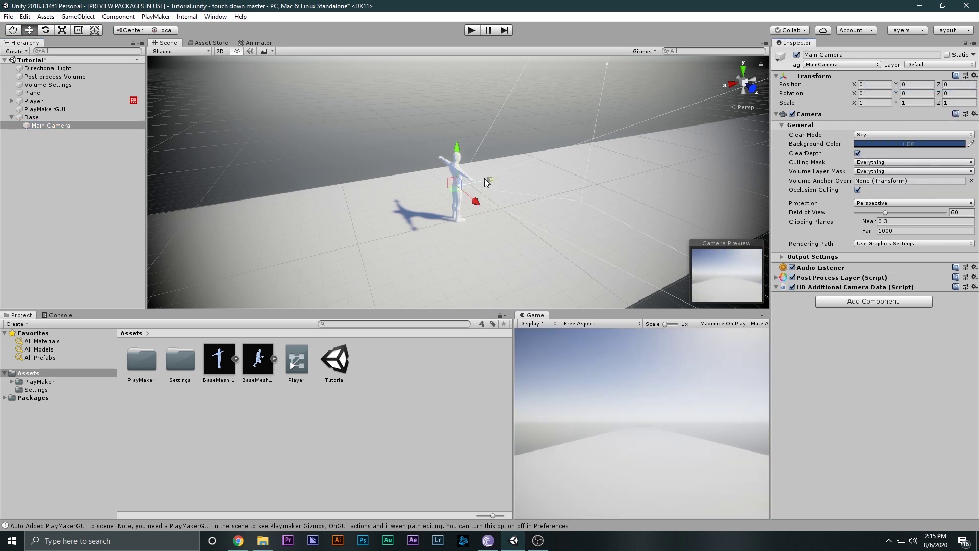
Step: Move Main Camera behind and above the Player to about Y 5.51, Z -9.74, tilted down about 41.9 degrees
left_click_drag(493, 179, 322, 98)
key("e")
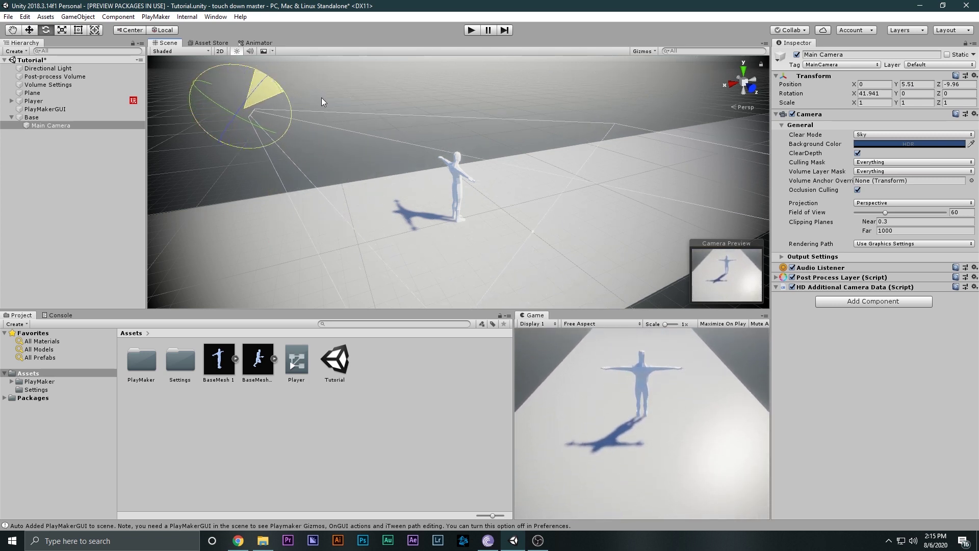
key("w")
left_click(164, 30)
mouse_move(207, 108)
left_mouse_down()
mouse_move(252, 108)
mouse_move(202, 122)
left_mouse_up()
left_click(730, 82)
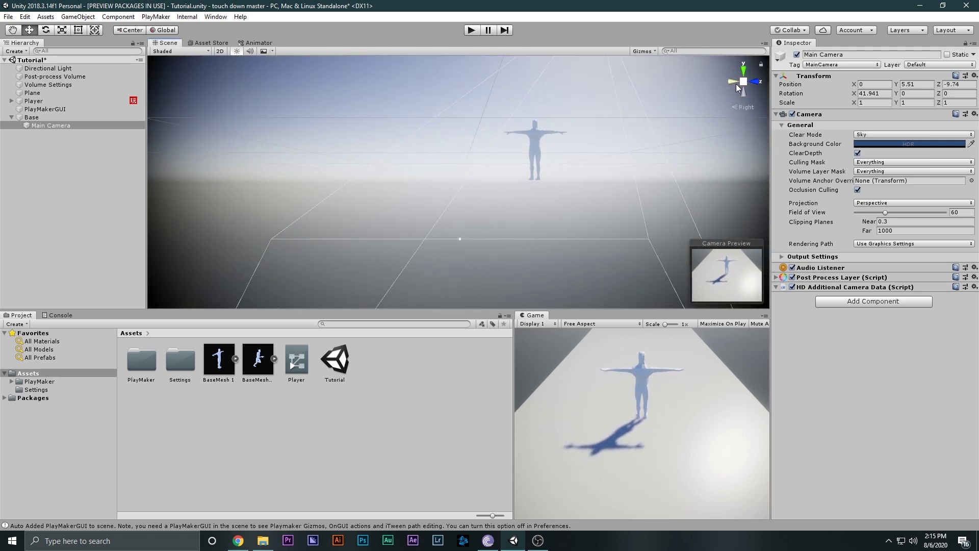
middle_click_drag(587, 137, 525, 192)
scroll(525, 192, "up", 10)
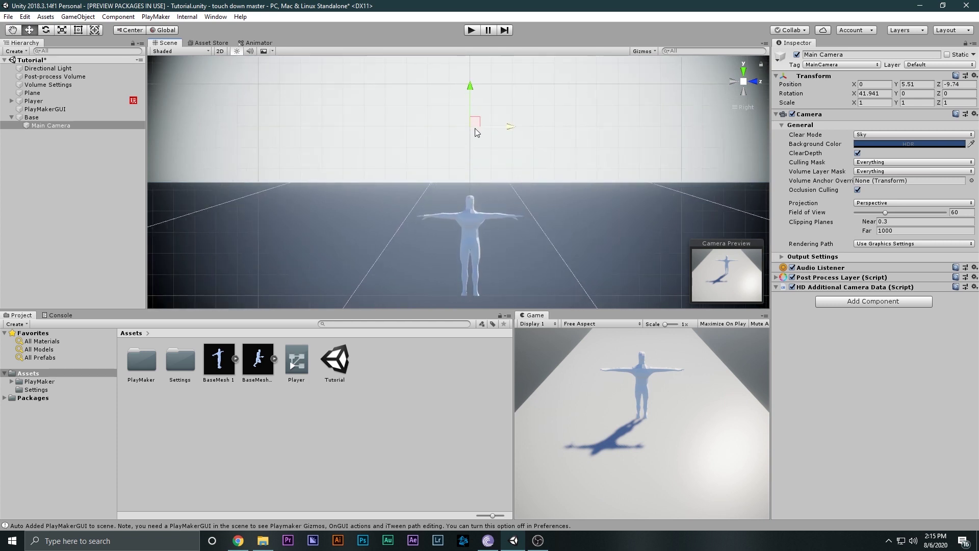
Step: Refine Main Camera from a side view to about Y 5.24 and Z -8.58, with an X rotation of about 35.75
left_click(762, 85)
key("e")
left_click_drag(205, 106, 204, 102)
key("w")
left_click_drag(152, 126, 176, 131)
left_click_drag(193, 88, 228, 109)
key("e")
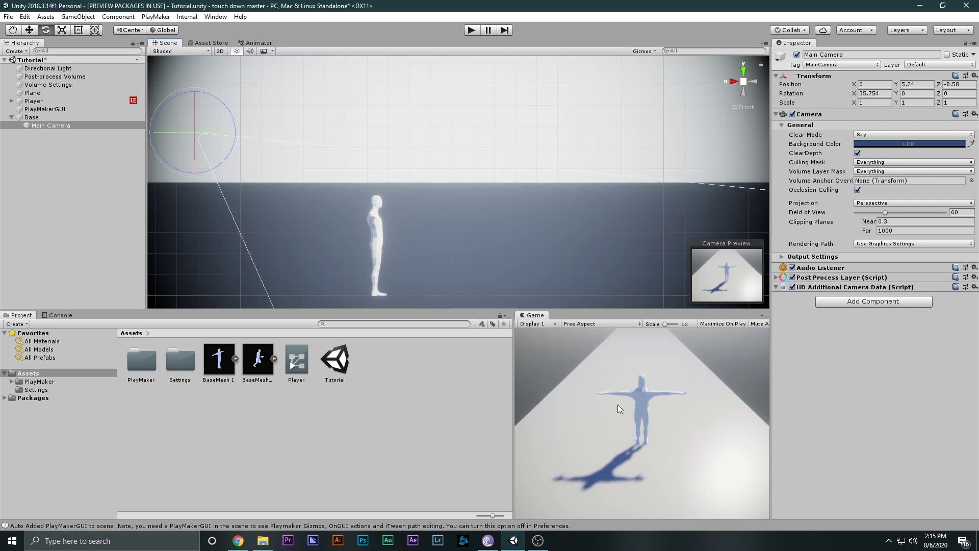
key("shift+space")
key("shift+space")
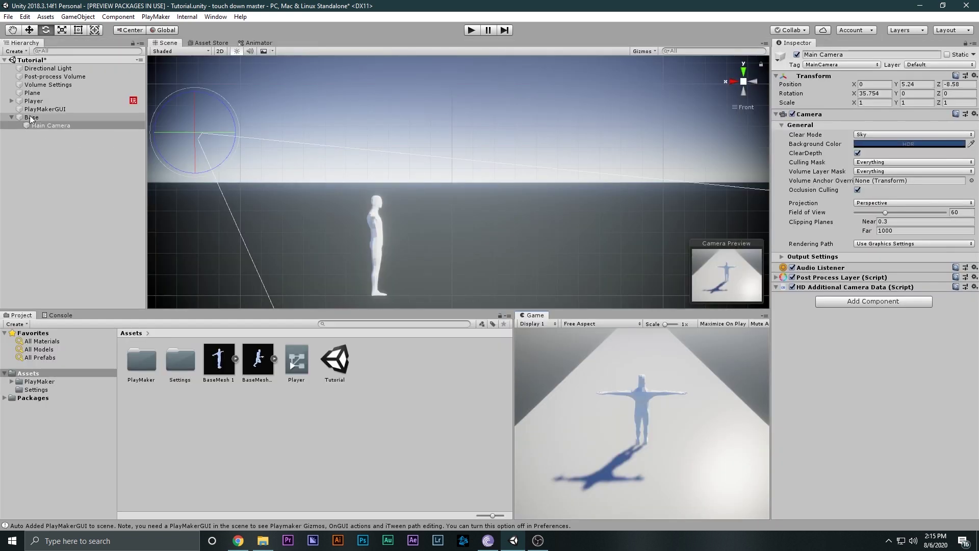
Step: Add a PlayMaker FSM component to Base and open it in the FSM editor
left_click(11, 116)
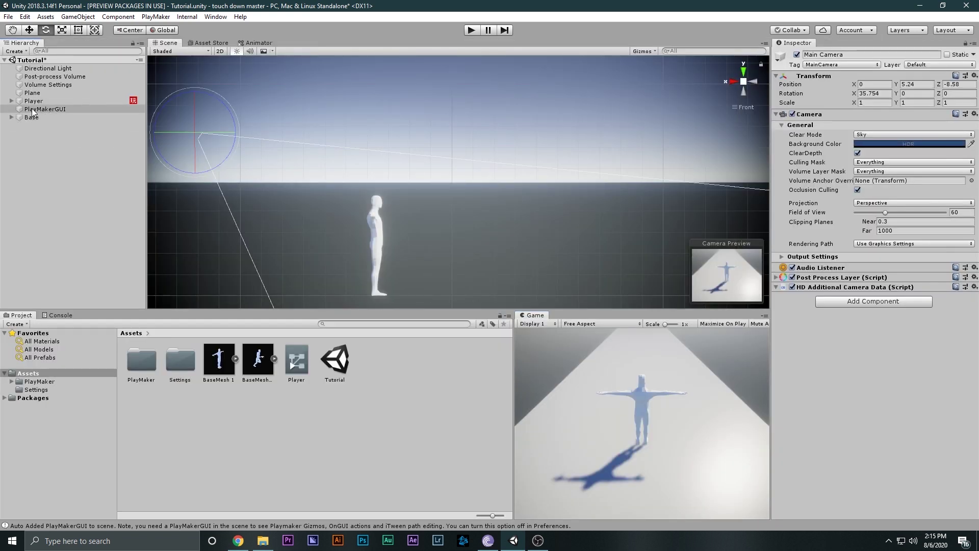
left_click(11, 101)
left_click(36, 125)
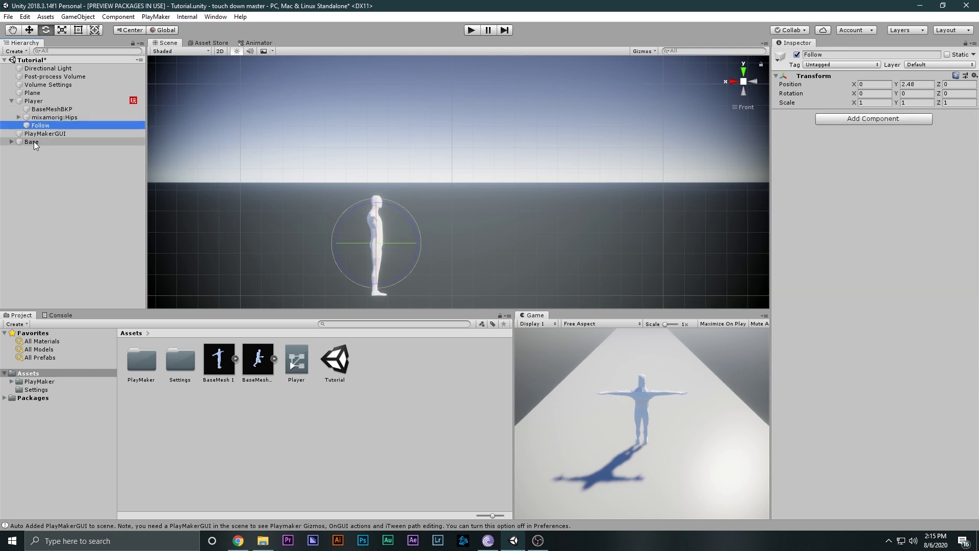
left_click(33, 142)
left_click(891, 121)
type("fsm")
left_click(871, 156)
left_click(966, 123)
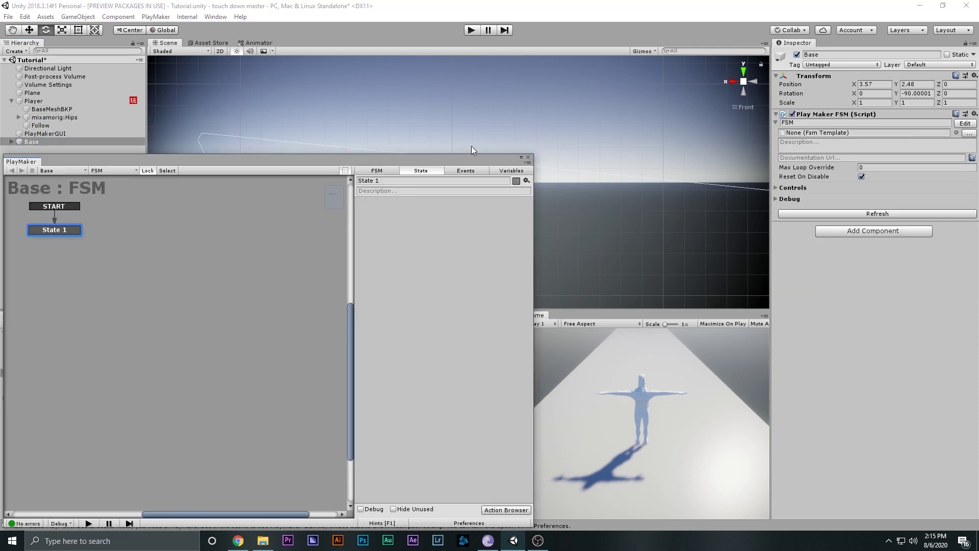
left_click_drag(347, 164, 579, 197)
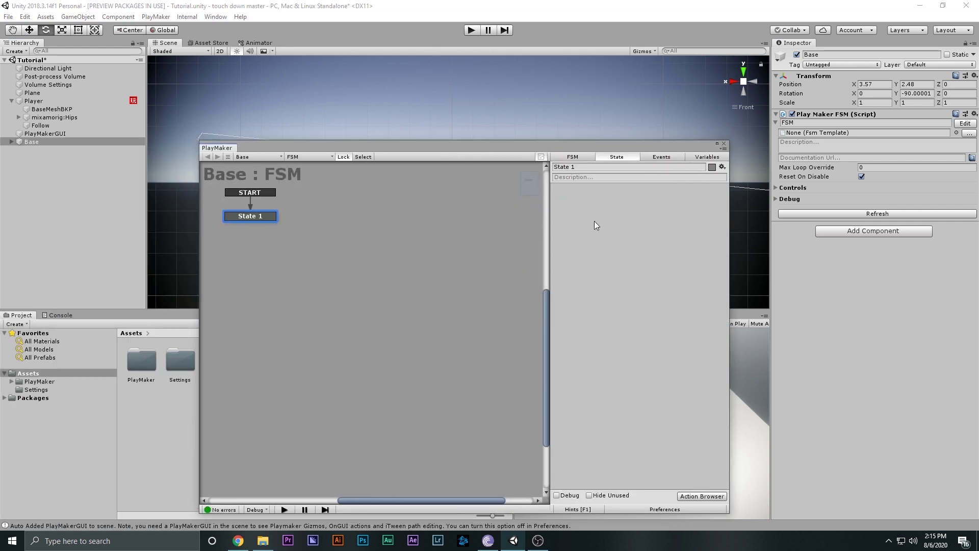
Step: Add a Move Towards action to State 1 of the Base FSM
key("grave")
type("mo")
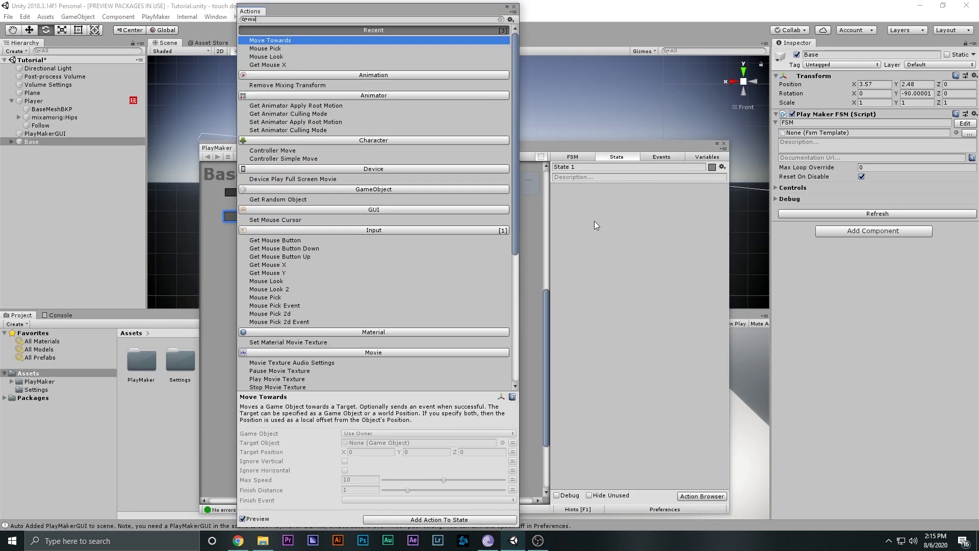
type("ve")
key("Return")
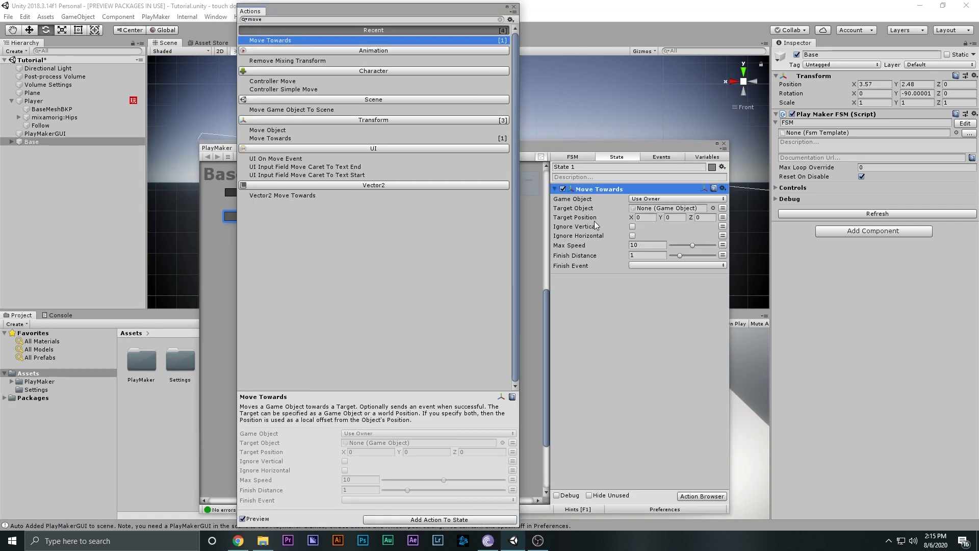
left_click(513, 7)
Step: Set the Move Towards target object to Player's Follow child, Finish Distance to 0 and Max Speed to 20
left_click_drag(43, 124, 647, 210)
left_click(634, 256)
key("BackSpace")
left_click(655, 246)
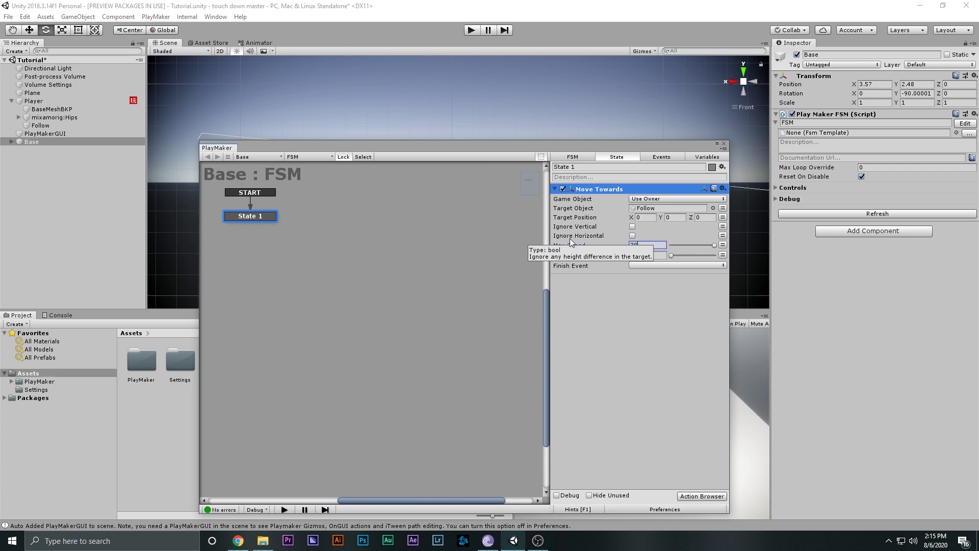
left_click(704, 306)
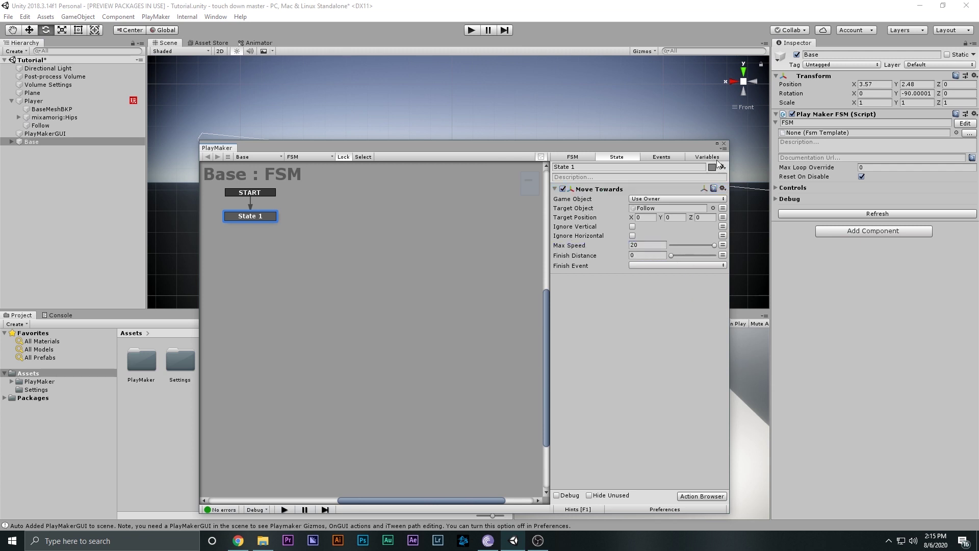
Step: Close the FSM editor and play-test the scene to check how the camera follows the Player
left_click(725, 145)
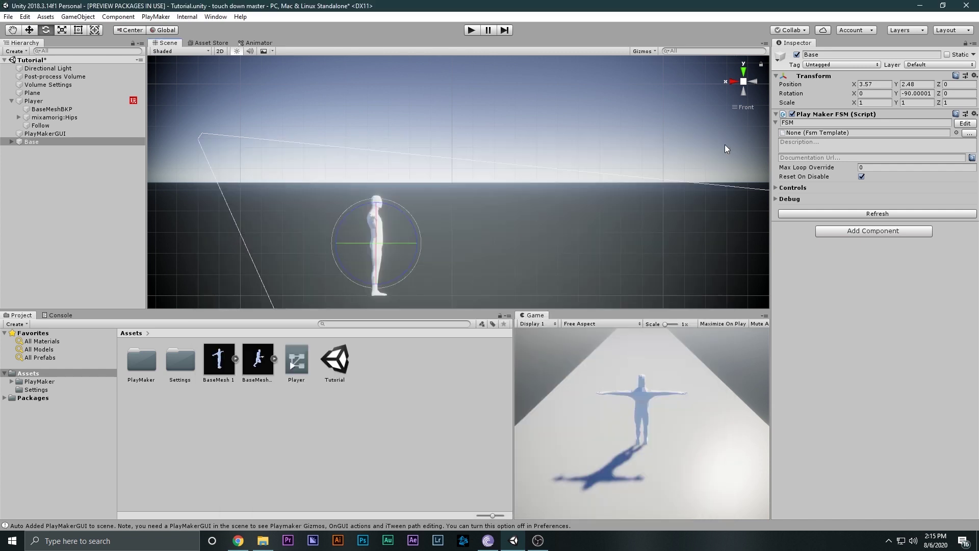
left_click(469, 31)
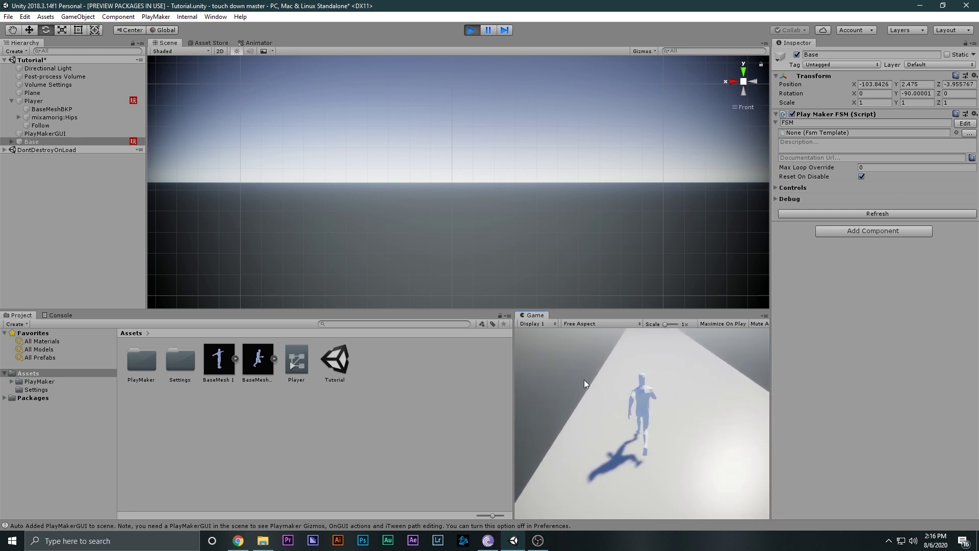
left_click(472, 31)
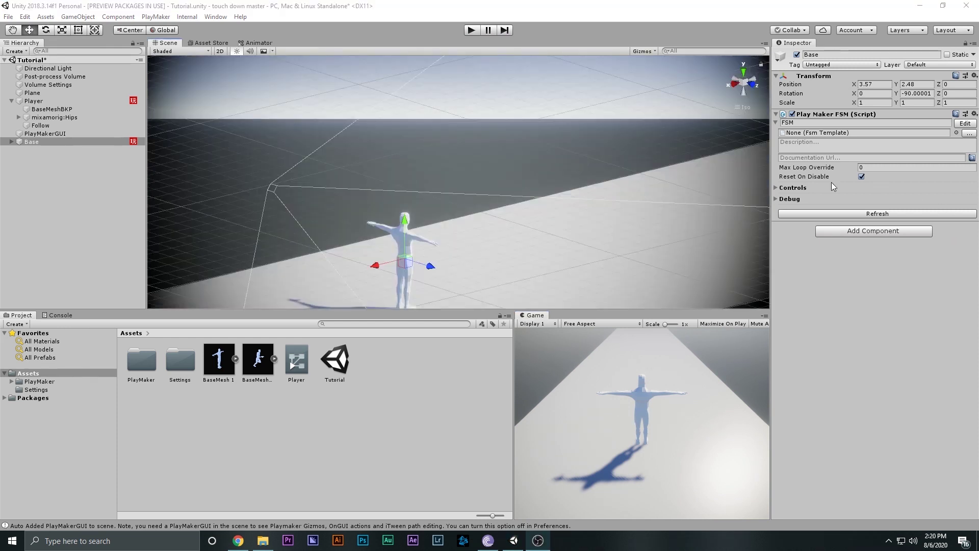
Step: Reopen the Base FSM and add a Set Position action after Move Towards in State 1
left_click(97, 141)
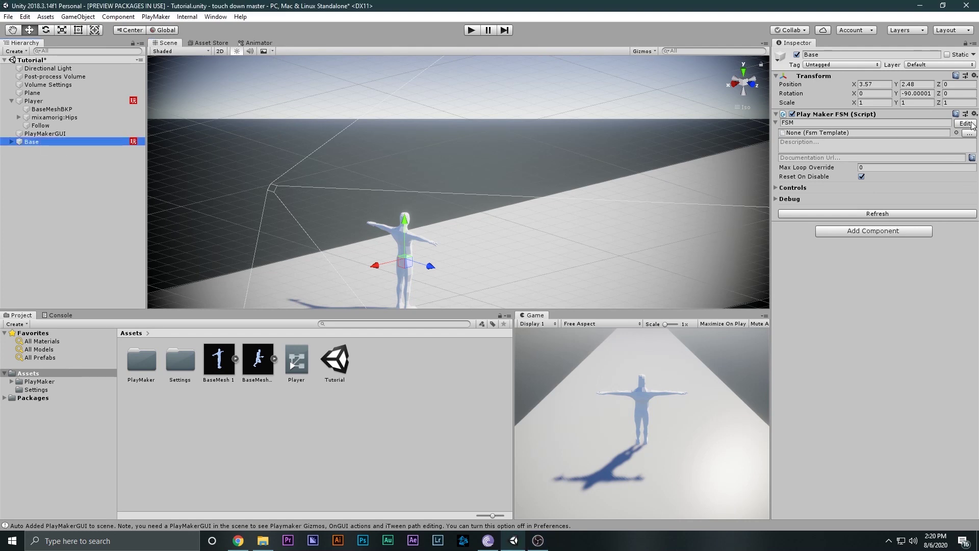
left_click(966, 124)
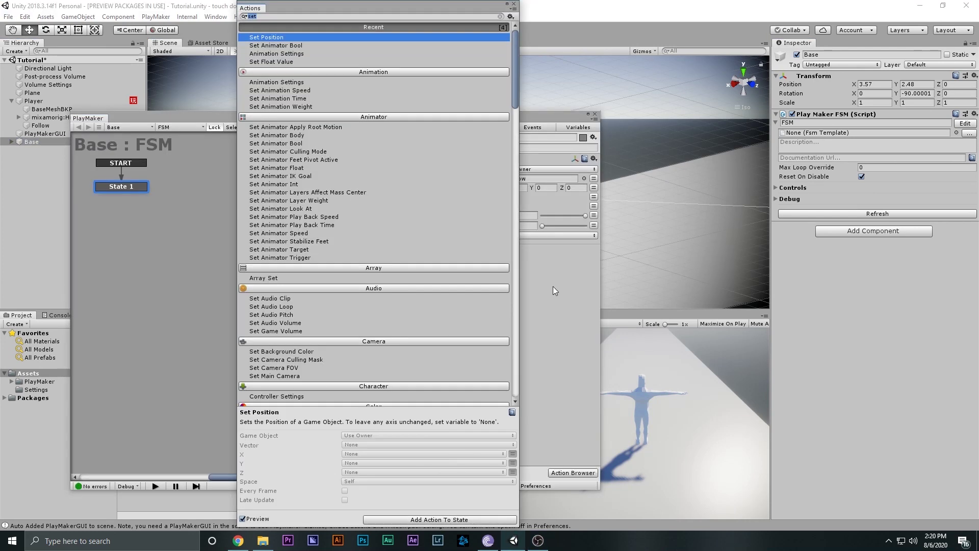
key("Return")
left_click(514, 5)
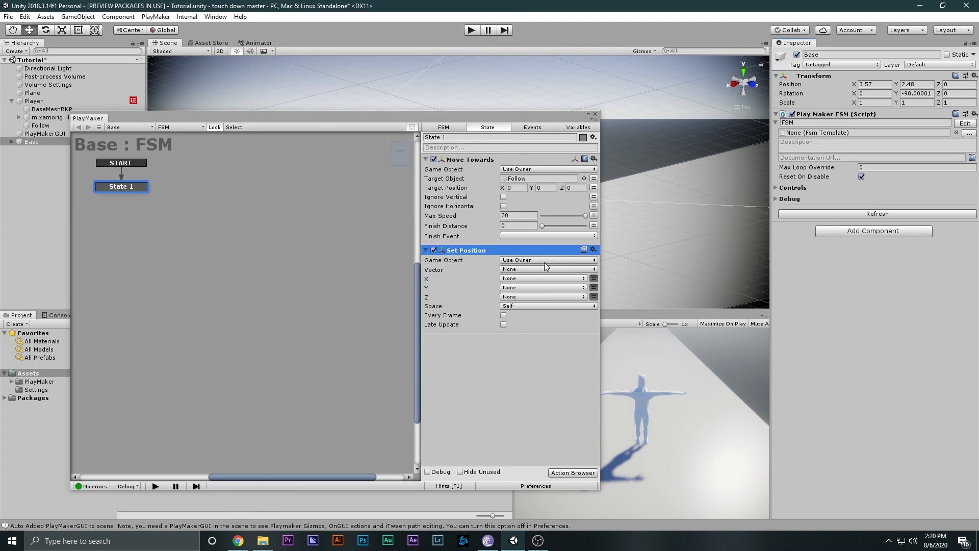
Step: Set the Set Position action's X to a constant 0 and enable Every Frame
left_click_drag(317, 119, 345, 333)
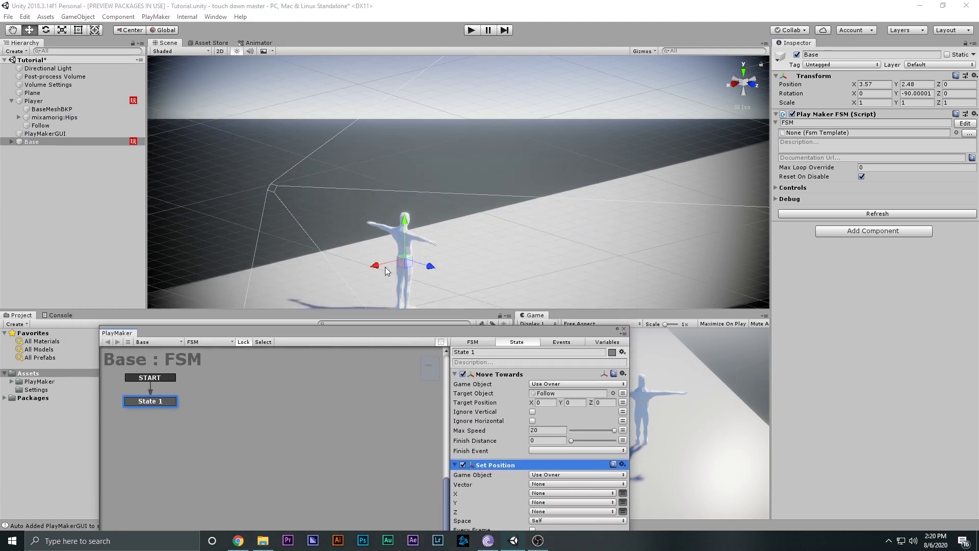
left_click_drag(471, 332, 393, 210)
left_click(545, 372)
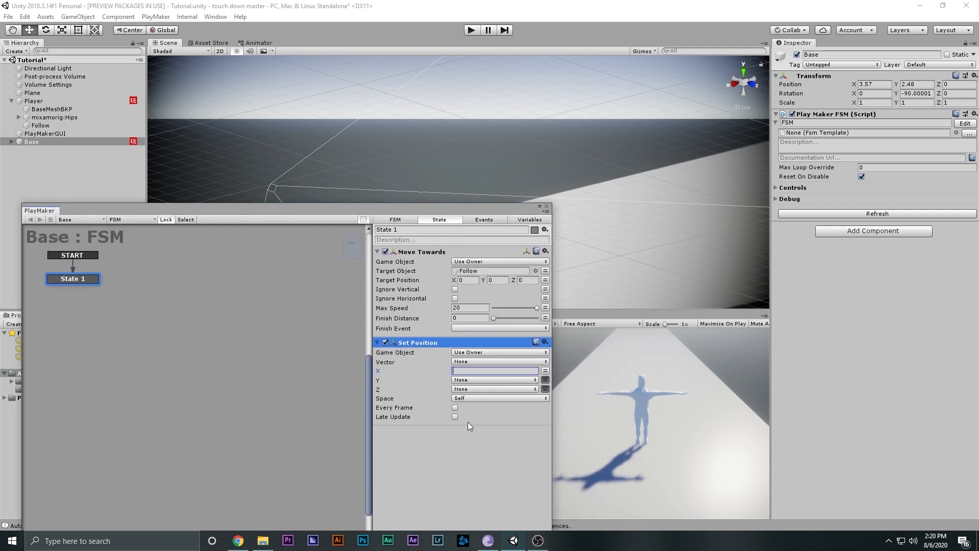
left_click(455, 408)
left_click(452, 468)
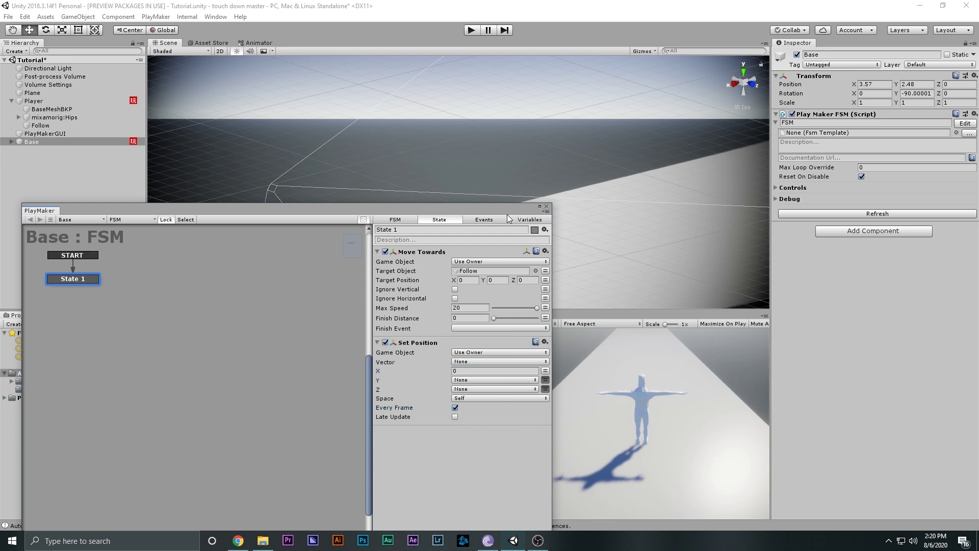
Step: Play-test the scene to check the camera with its X position locked
left_click_drag(509, 218, 414, 339)
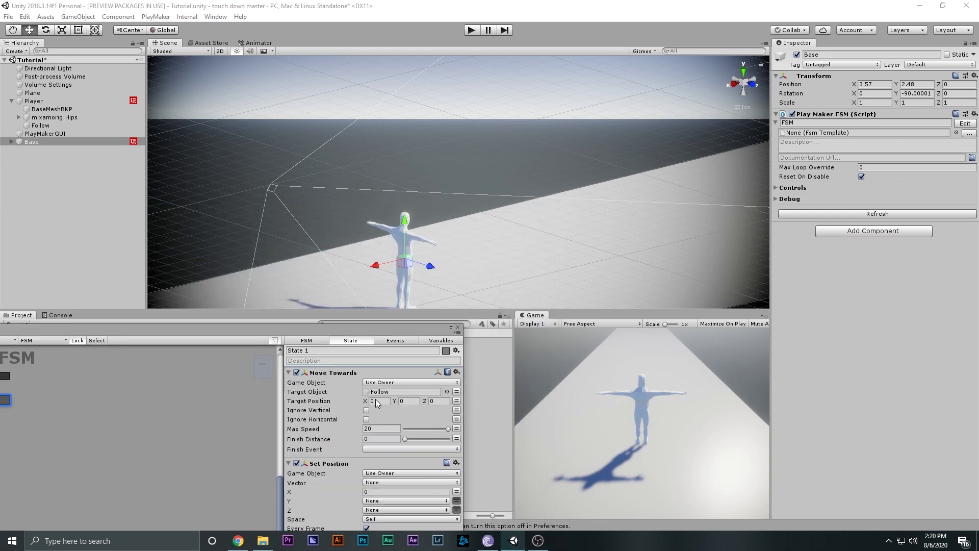
left_click(469, 34)
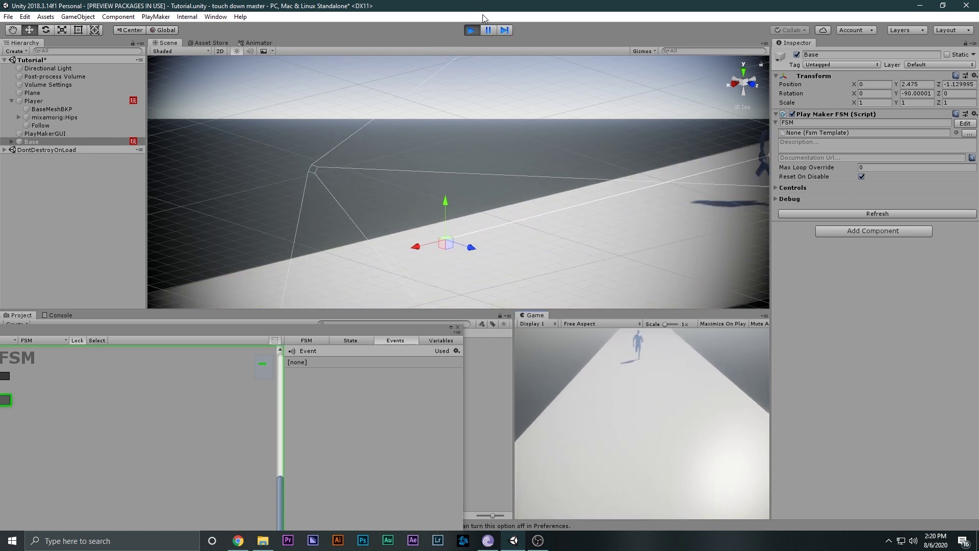
left_click(476, 28)
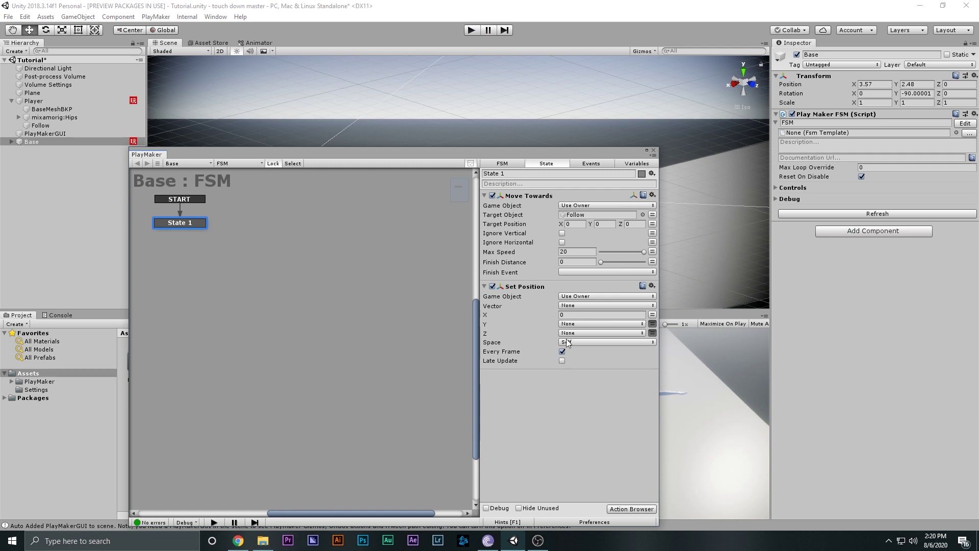
Step: Change Set Position's X back to None and set its Z to a constant 0
left_click(632, 315)
left_click(652, 315)
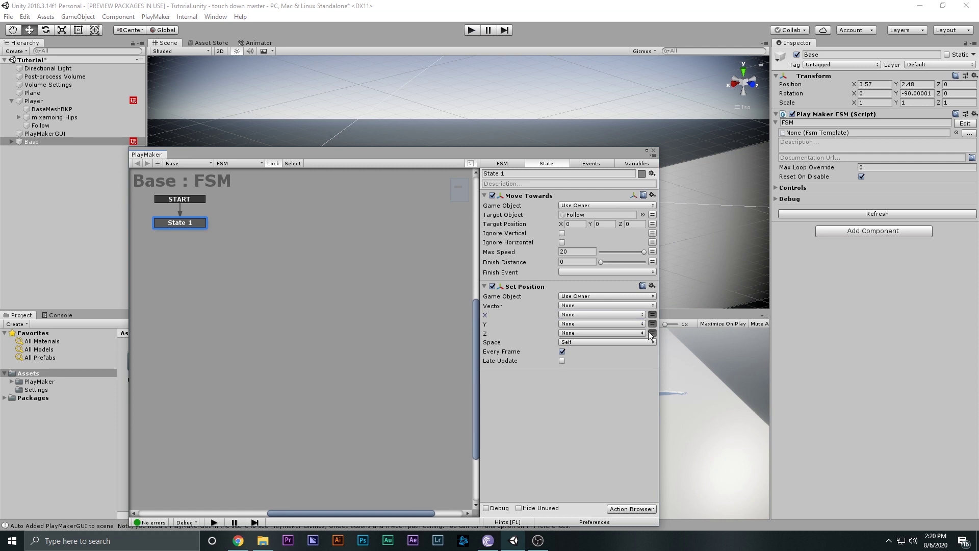
left_click(652, 333)
left_click(636, 334)
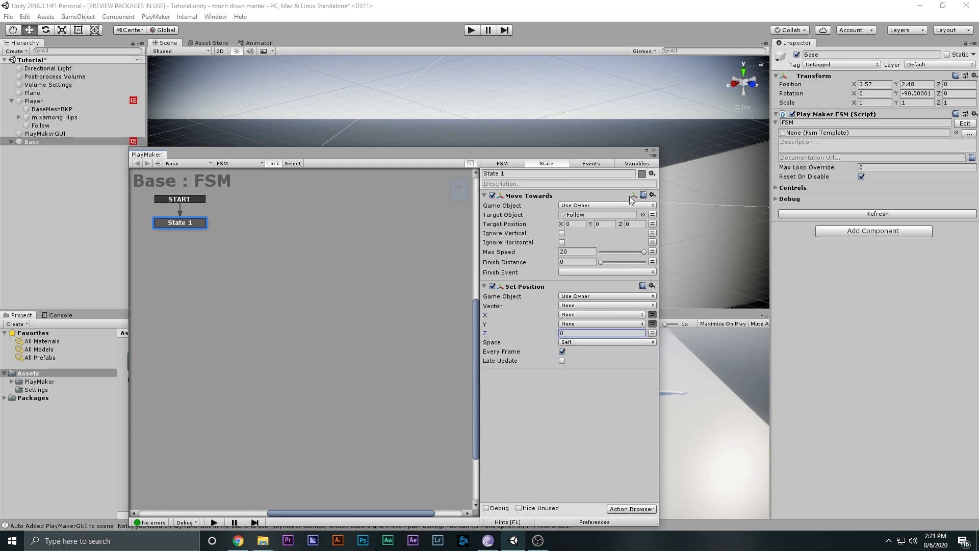
Step: Play-test the scene to check the camera with its Z position locked
left_click_drag(620, 153, 427, 295)
left_click(470, 33)
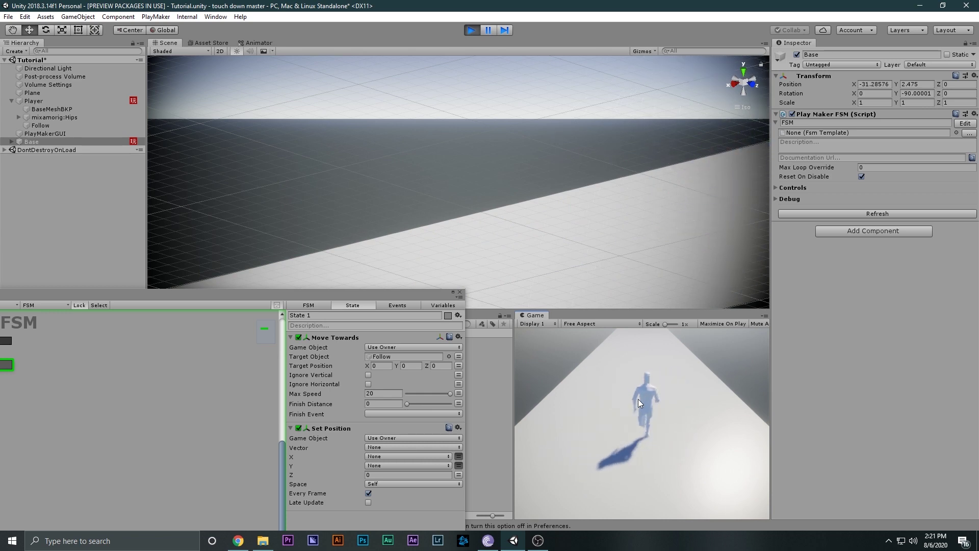
key("ctrl+p")
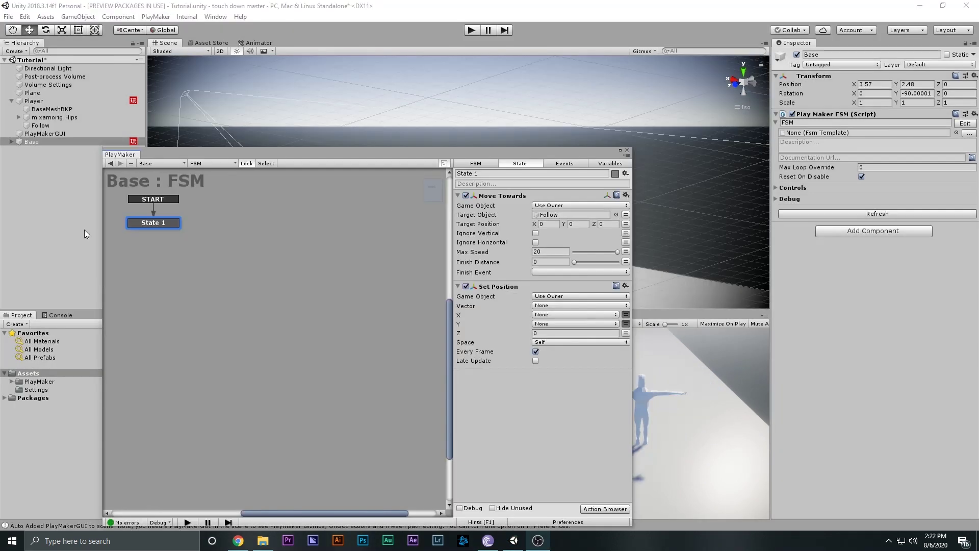
Step: Set the Move Towards Max Speed to 30 and run the scene
left_click(548, 248)
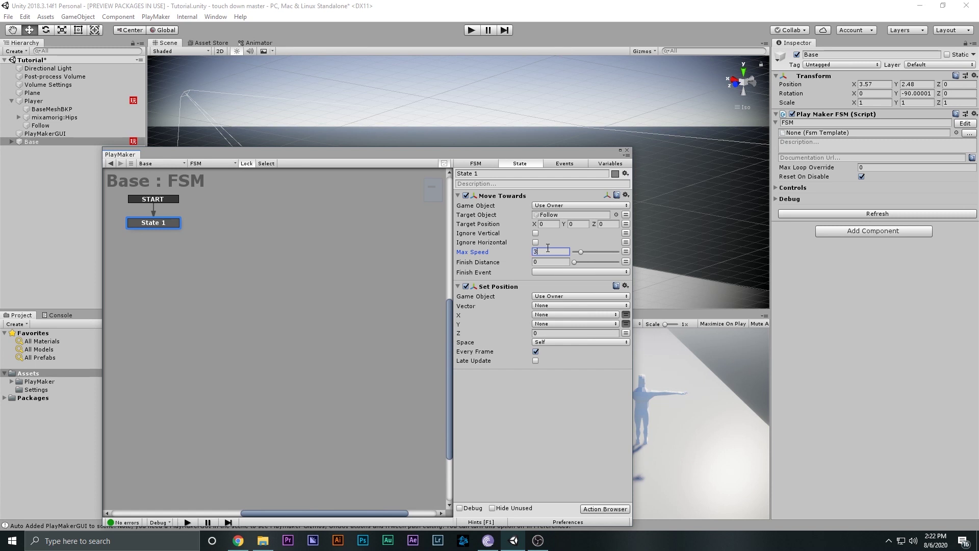
type("30")
key("ctrl+p")
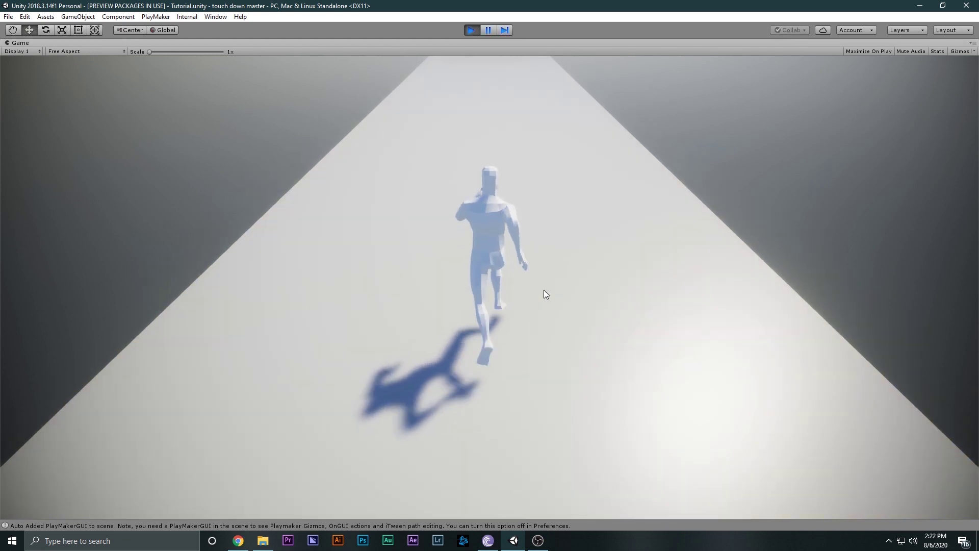
Step: Steer the running Player left and right along the path to check the following camera, and end the play-test
key("a")
key("d")
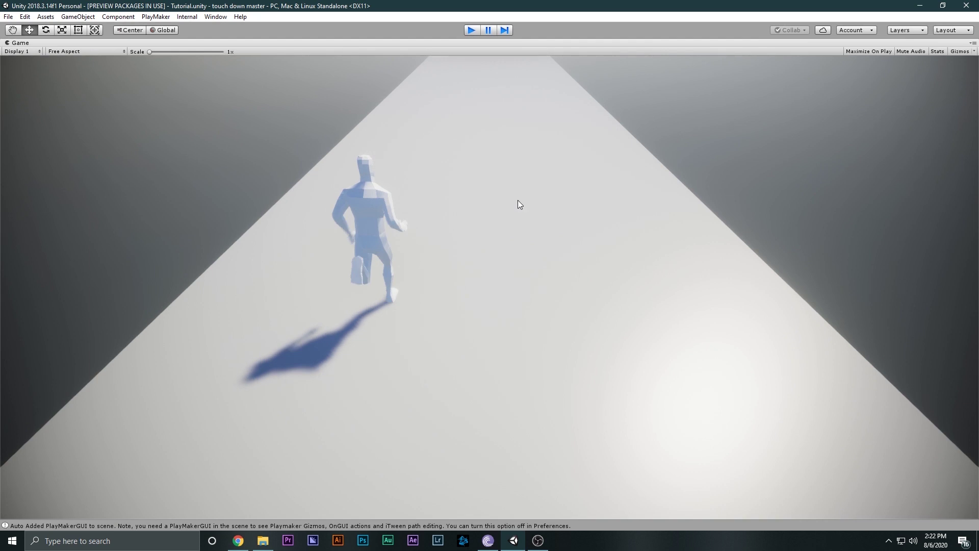
key("ctrl+p")
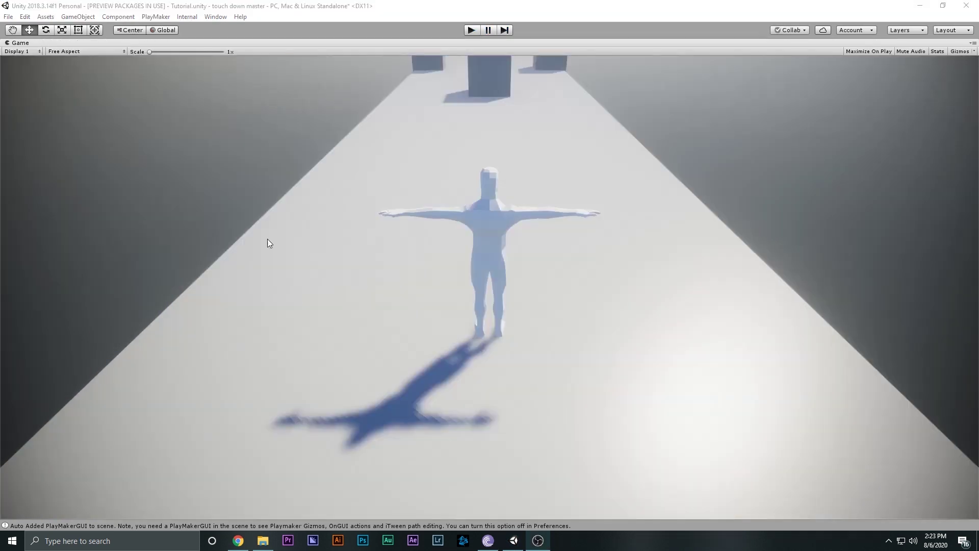
Step: Play-test the scene with the cube obstacles, steering the Player left and right between them, and end the run
left_click(471, 30)
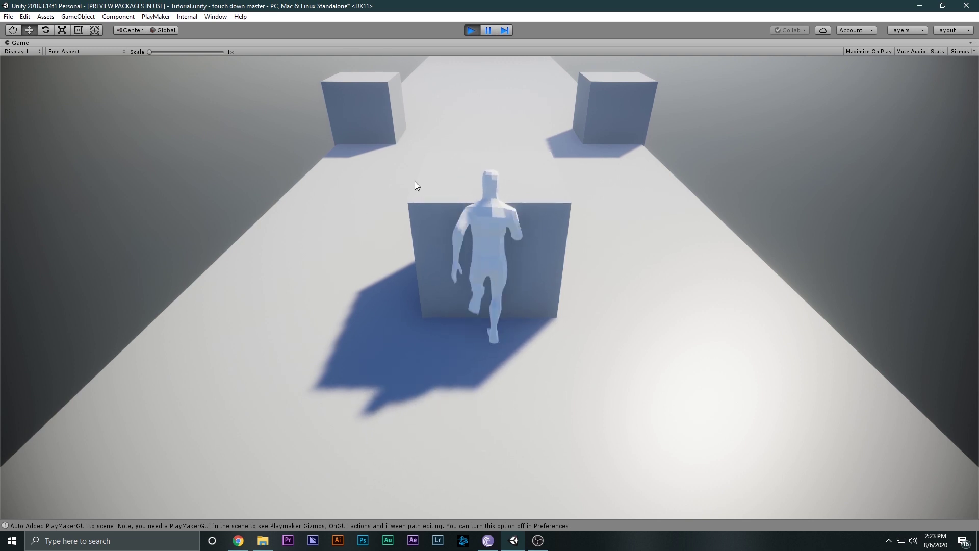
key("Right")
key("Left")
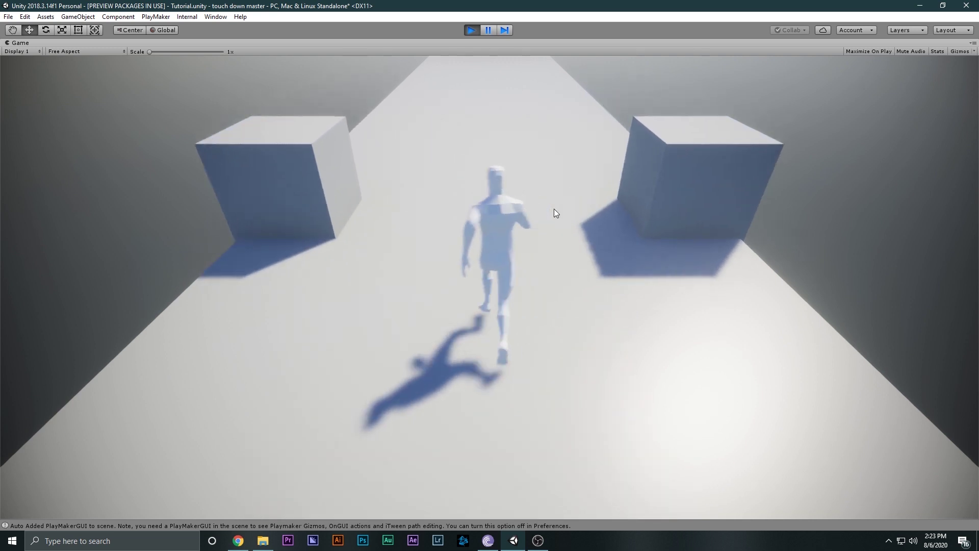
key("Left")
key("Right")
key("Left")
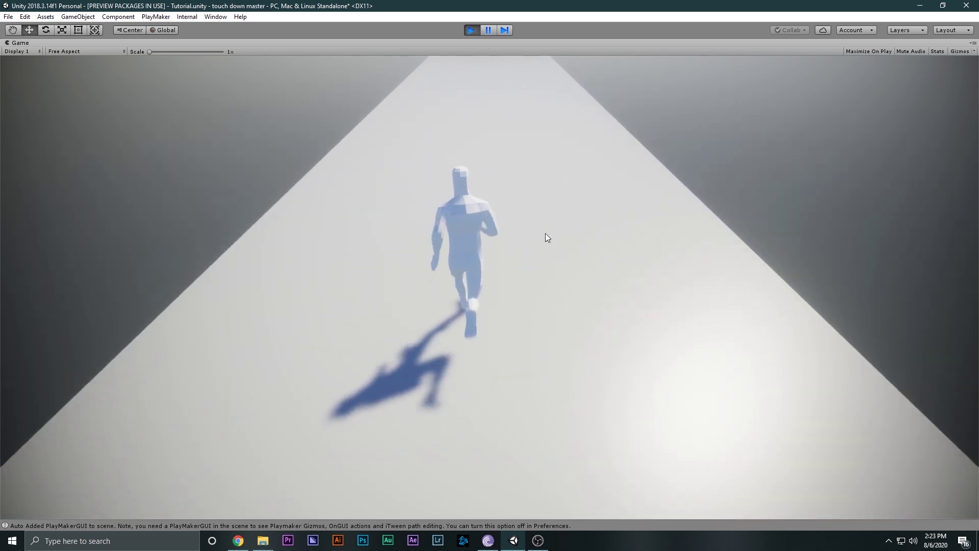
left_click(472, 30)
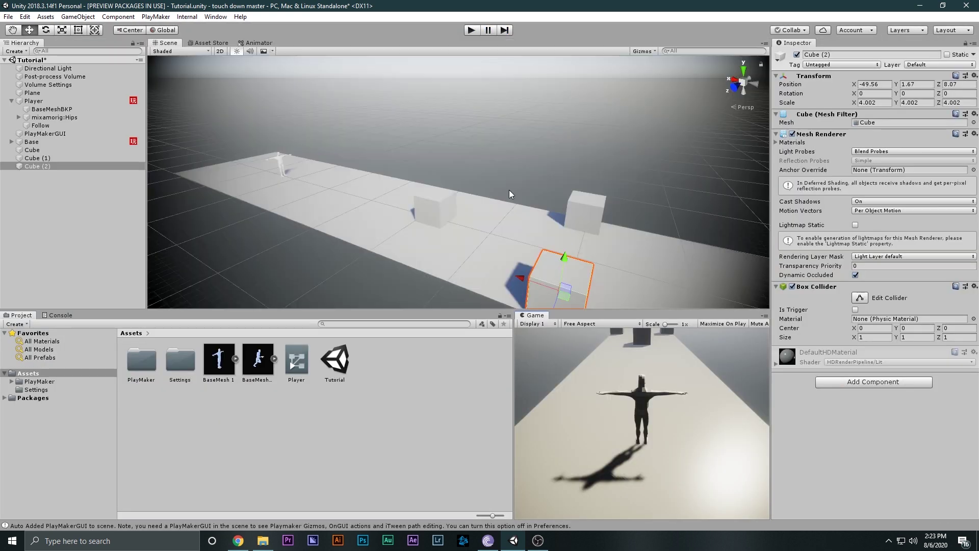
Step: Review the three cube obstacles on the plane and check their placement in the maximized Game view
left_click(445, 201)
left_click(550, 292)
left_click(578, 218)
left_click(548, 276)
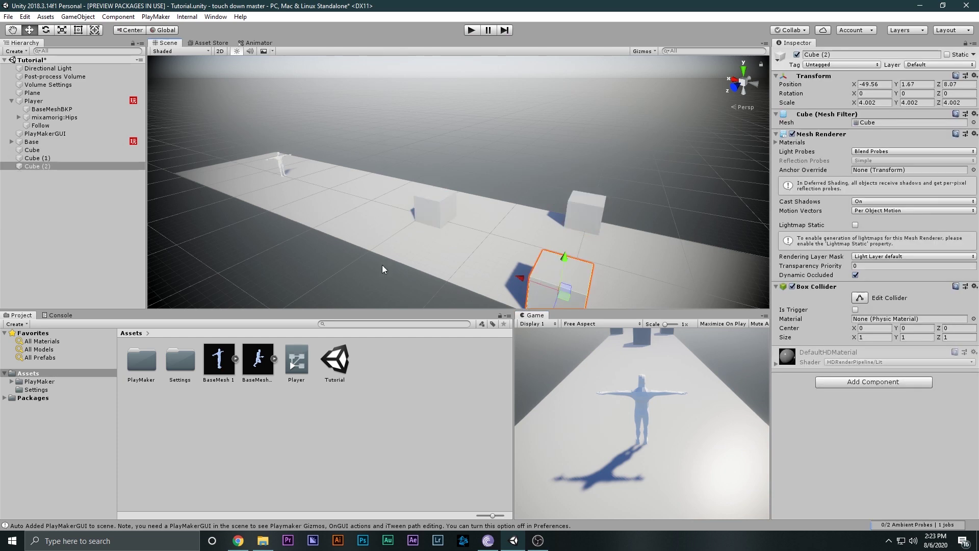
key("shift+space")
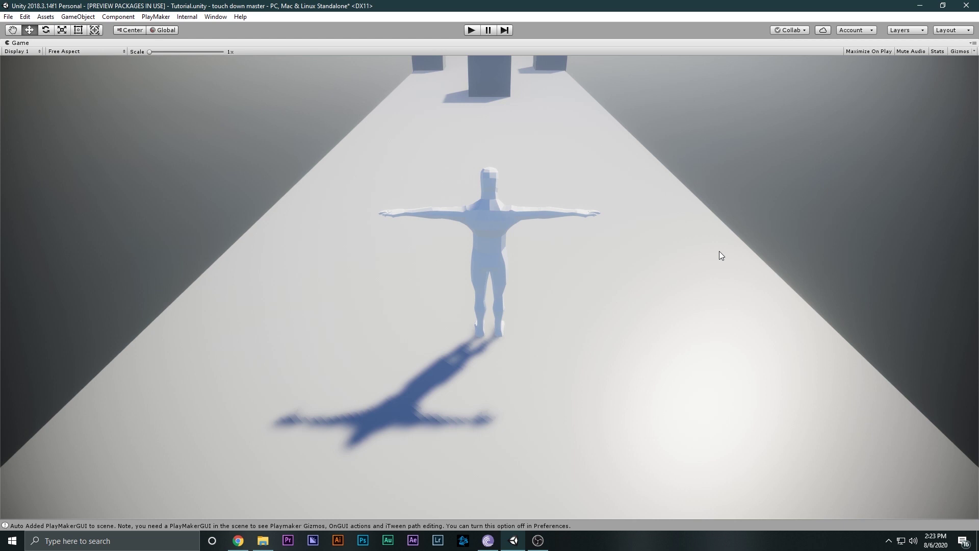
key("shift+space")
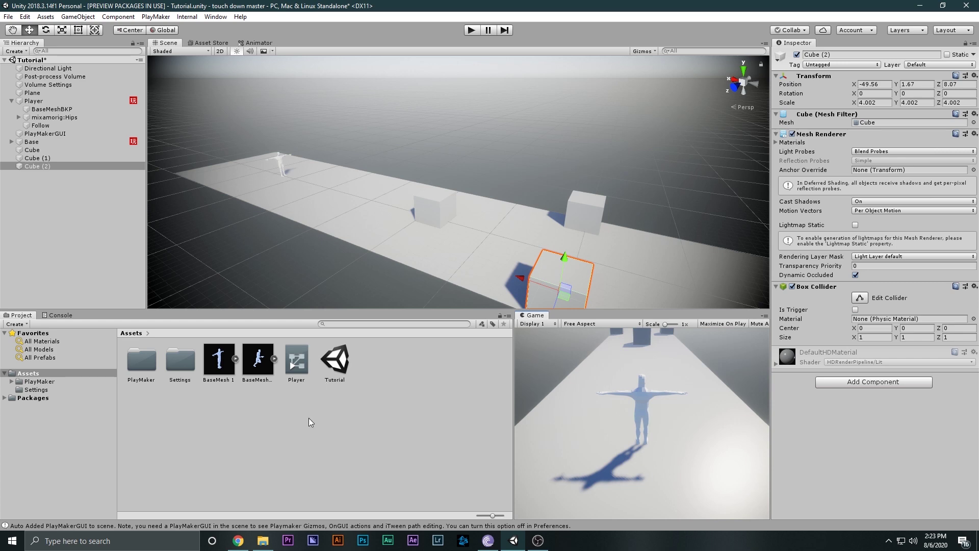
Step: Switch to Chrome, show the How To Do channel's videos on YouTube and open the notifications
left_click(237, 541)
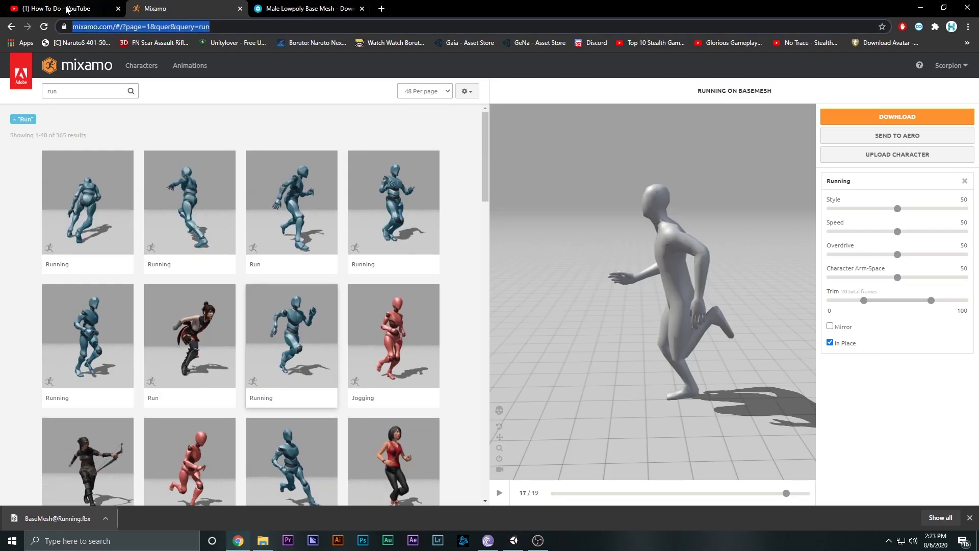
left_click(67, 8)
left_click(917, 67)
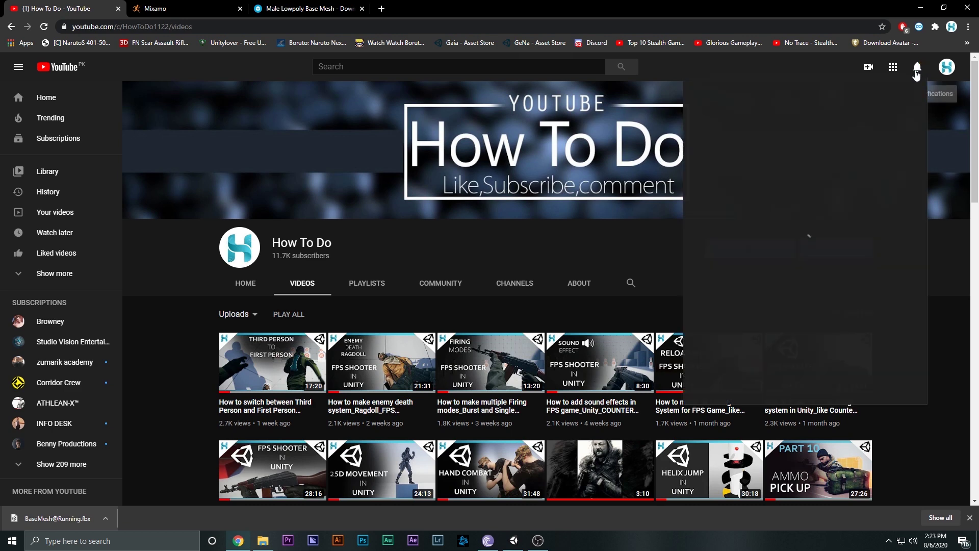